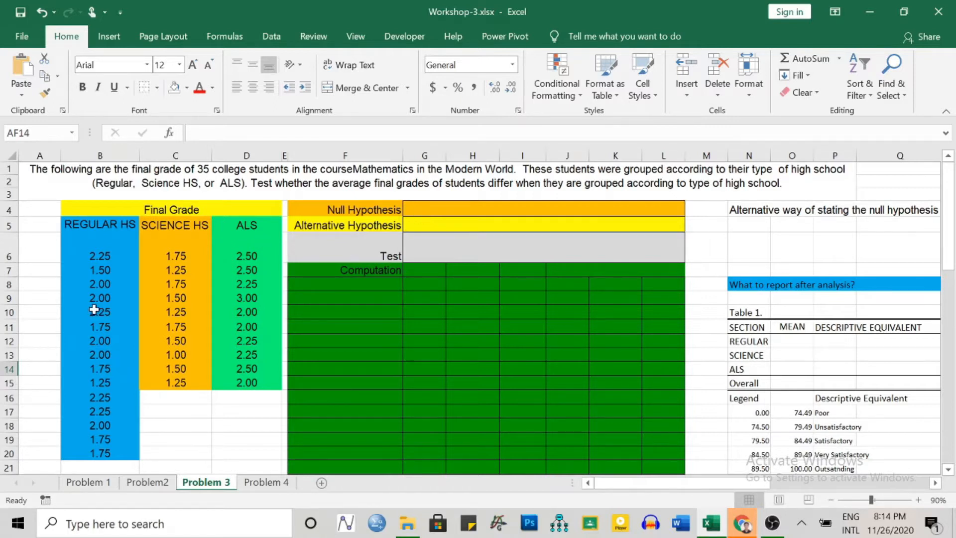
Enter "The mean final grades of the students are not significantly different." as the Null Hypothesis
{"action": "left_click", "coordinate": [432, 208]}
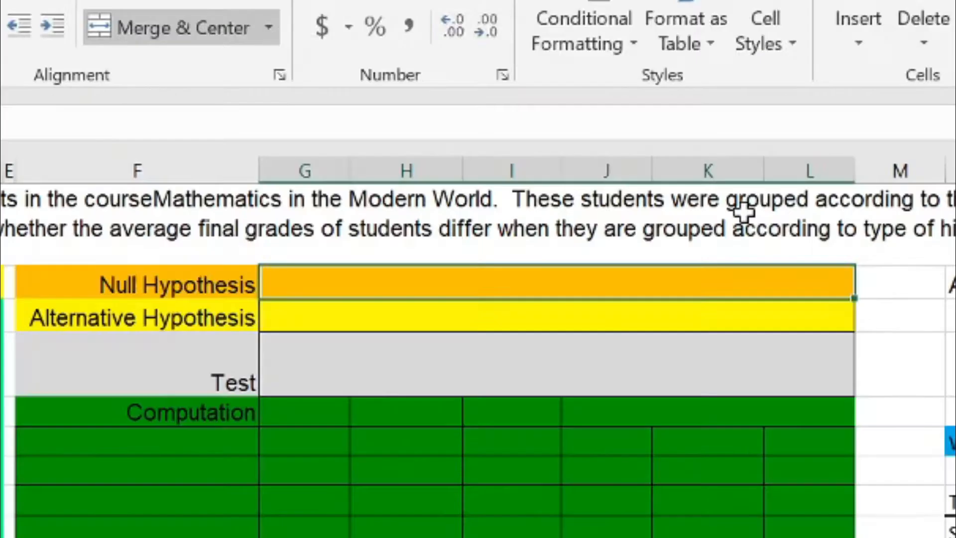
{"action": "type", "text": "The mean final grades of the students are not significantly different."}
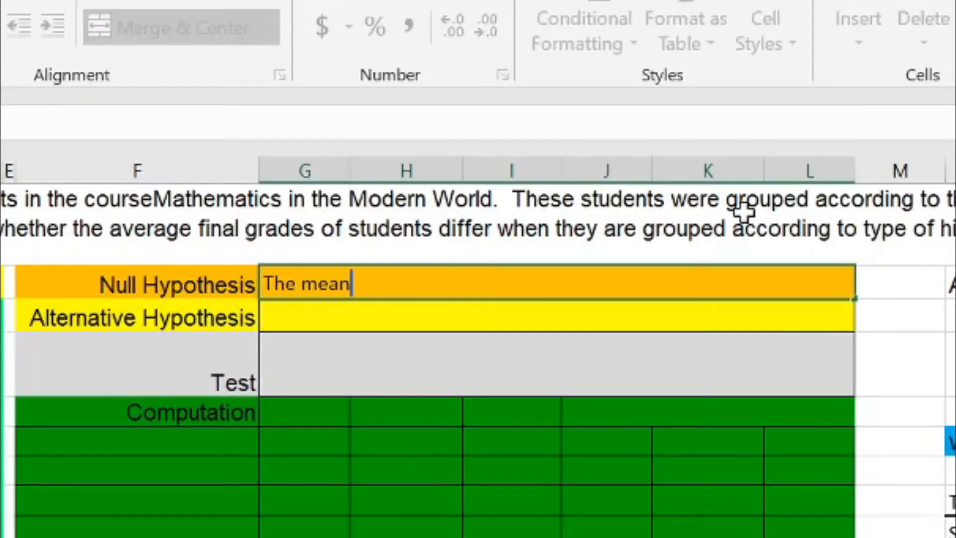
{"action": "left_click", "coordinate": [912, 322]}
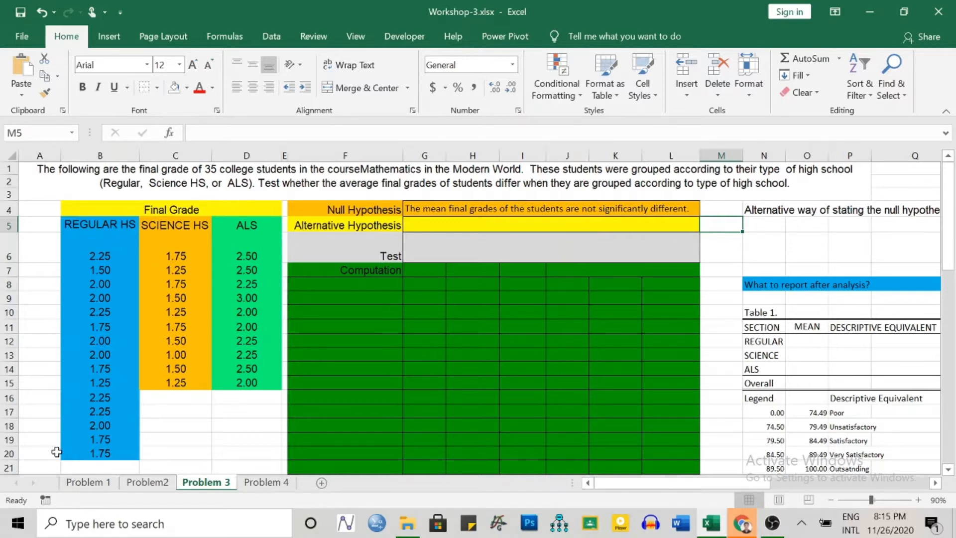
Enter "The mean final grades of the three groups are equal." in N5 and move the mean-equality equation picture directly beneath it
{"action": "left_click", "coordinate": [763, 226]}
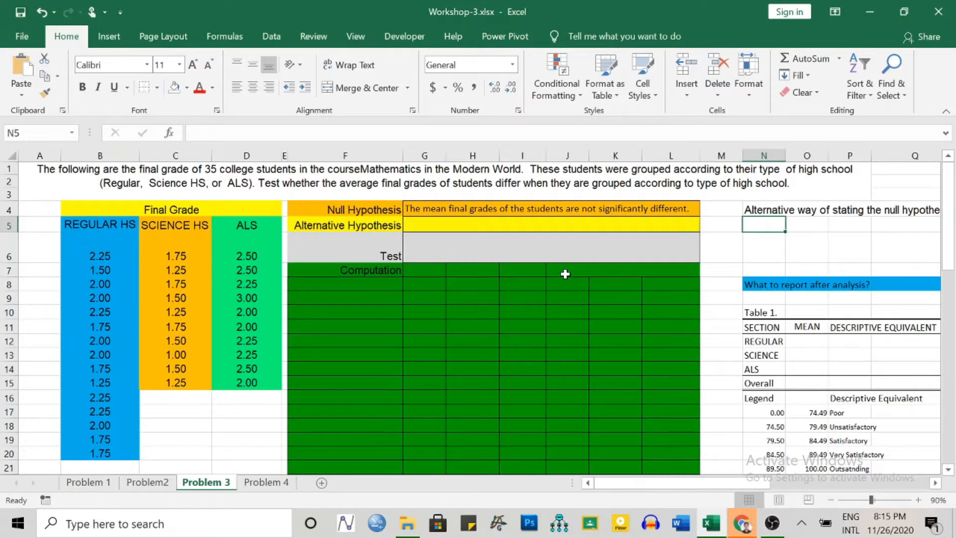
{"action": "type", "text": "The mean final grades of the three groups are equal."}
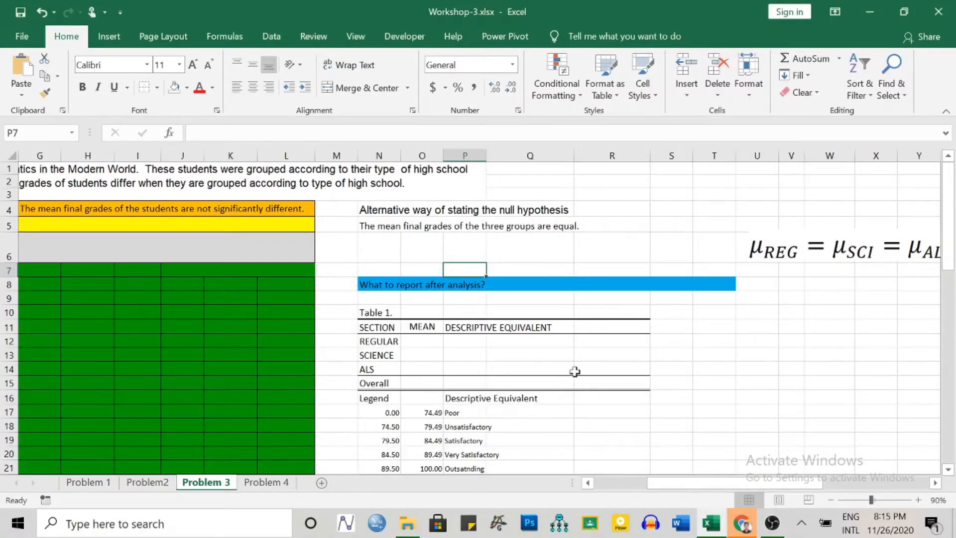
{"action": "left_click", "coordinate": [787, 258]}
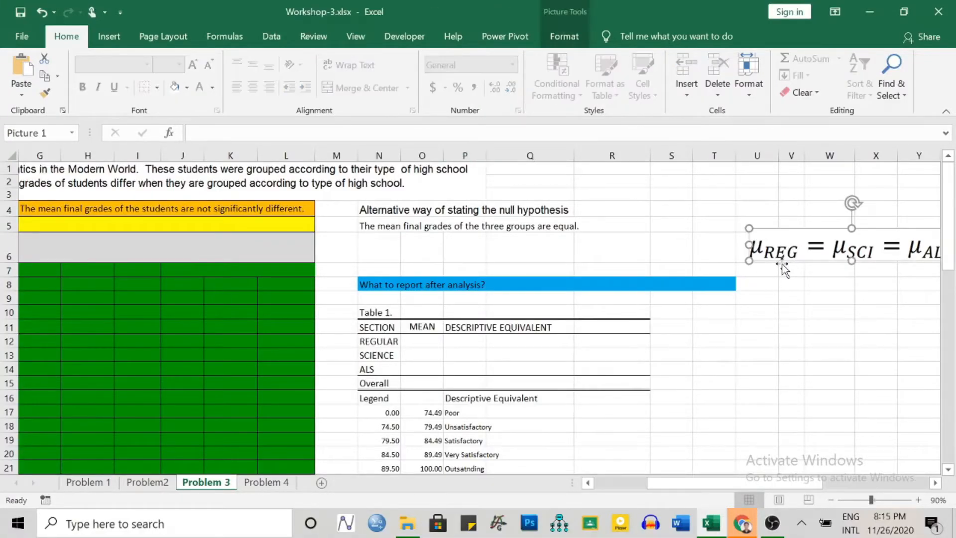
{"action": "left_click_drag", "start_coordinate": [781, 264], "coordinate": [364, 269]}
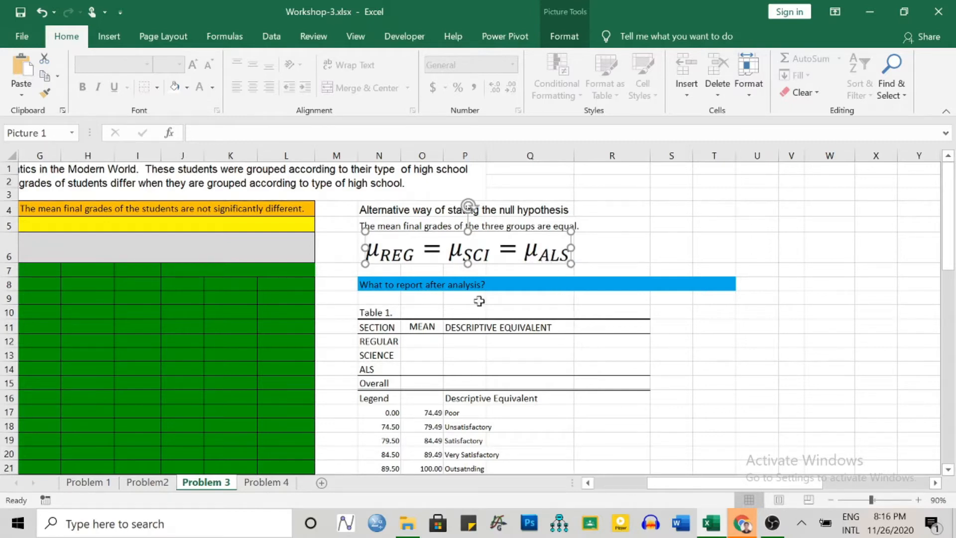
{"action": "left_click_drag", "start_coordinate": [662, 483], "coordinate": [626, 484]}
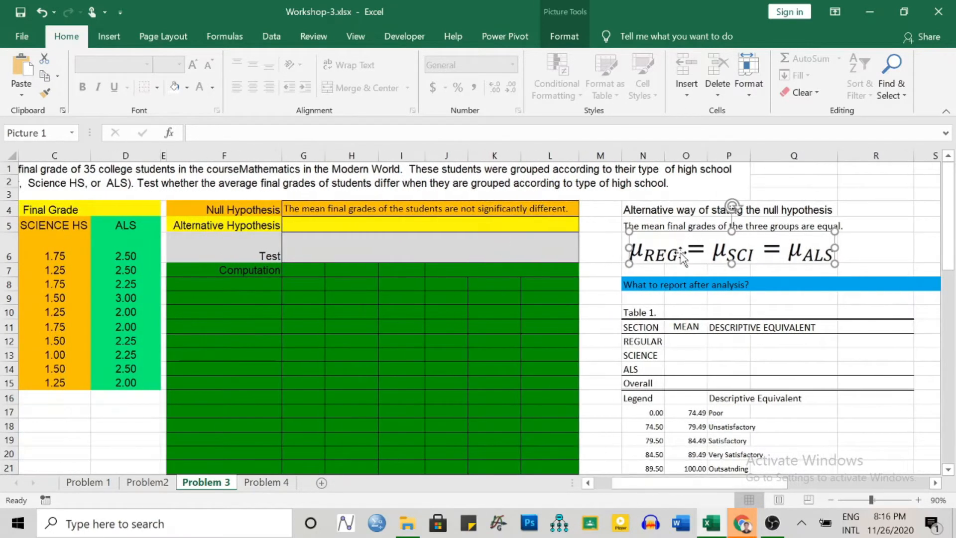
{"action": "left_click", "coordinate": [612, 204]}
Enter "At least one final grade is significantly different." as the Alternative Hypothesis
{"action": "left_click", "coordinate": [344, 223]}
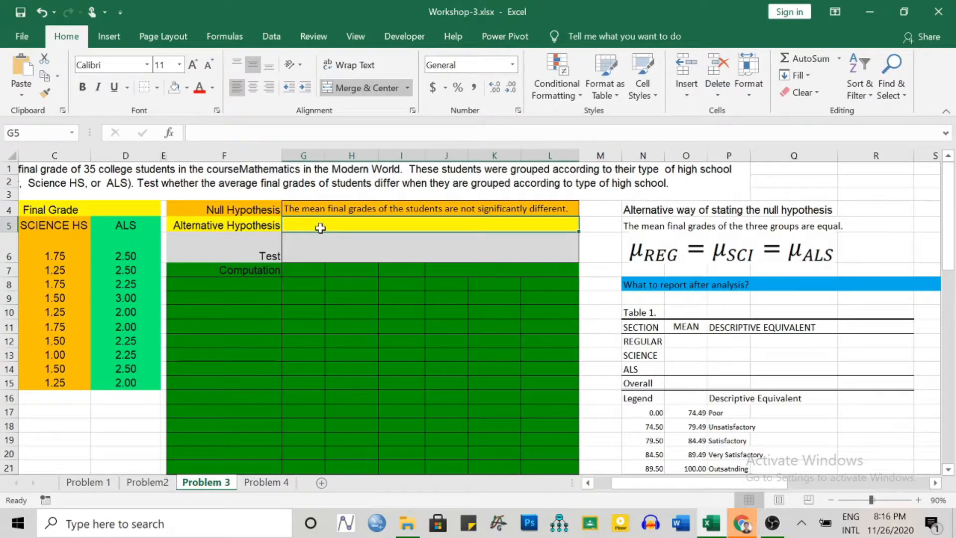
{"action": "type", "text": "At least one final grade is significantly different"}
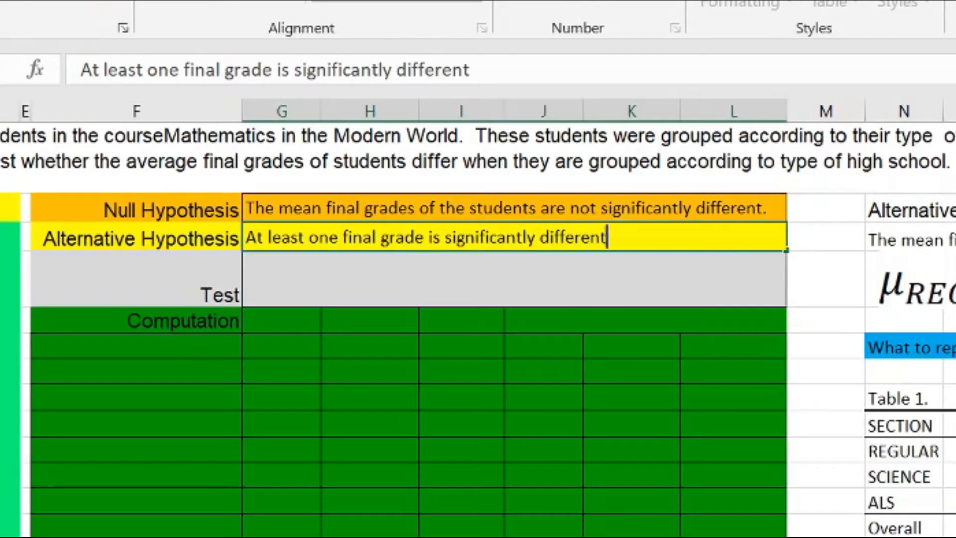
{"action": "type", "text": "."}
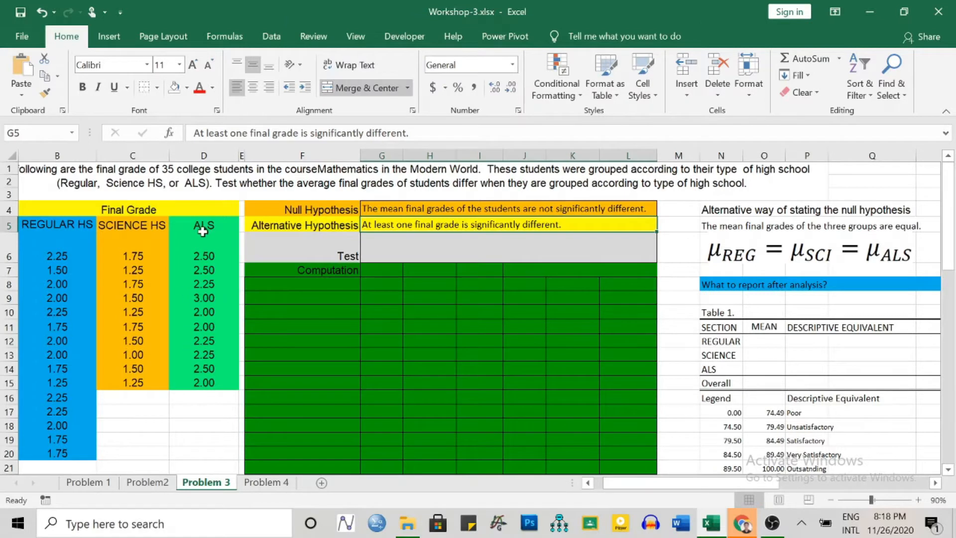
Enter "One-way ANOVA" as the Test and left-align it
{"action": "left_click", "coordinate": [431, 240]}
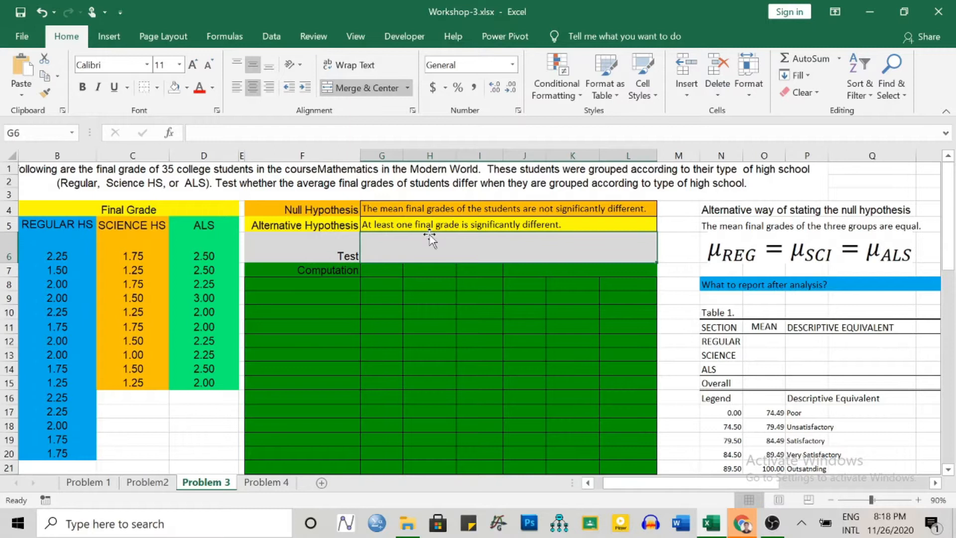
{"action": "type", "text": "One-way ANOVA"}
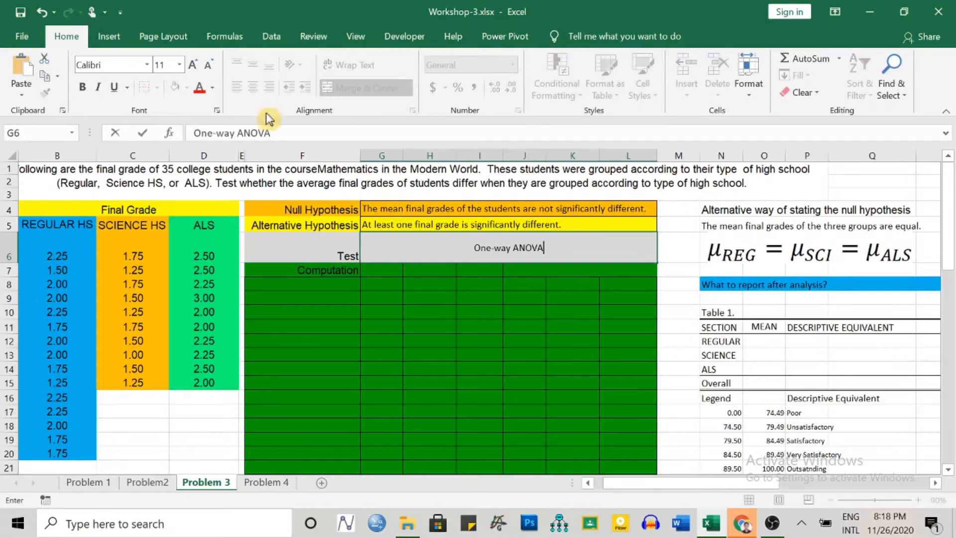
{"action": "left_click", "coordinate": [432, 324]}
{"action": "left_click", "coordinate": [386, 256]}
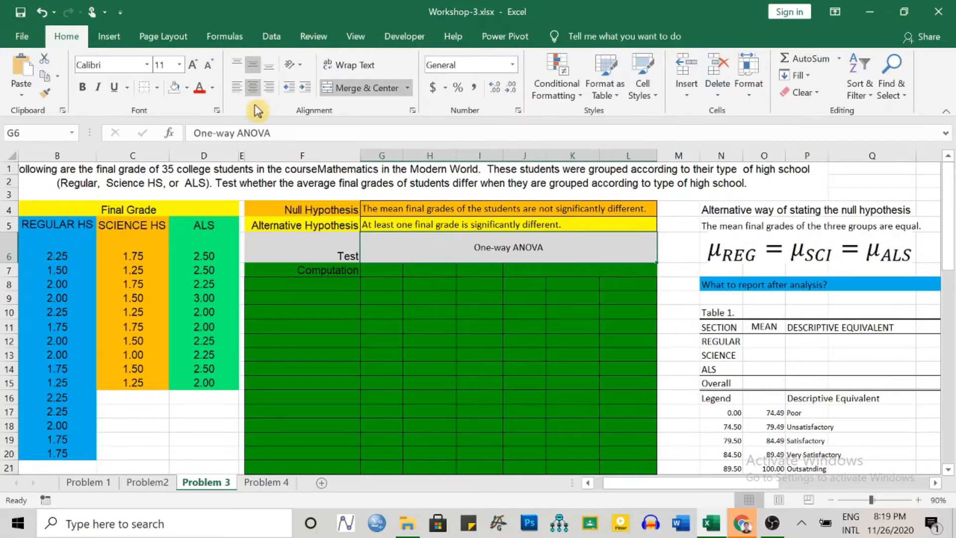
{"action": "left_click", "coordinate": [237, 87]}
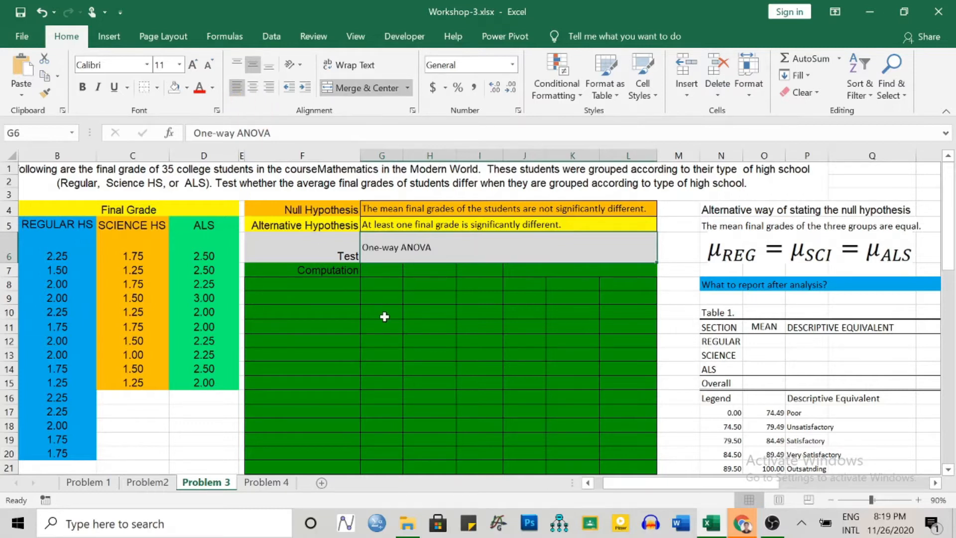
Start an Anova: Single Factor analysis with B5:D20 as the input range, grouped by columns with labels in the first row
{"action": "left_click", "coordinate": [371, 269]}
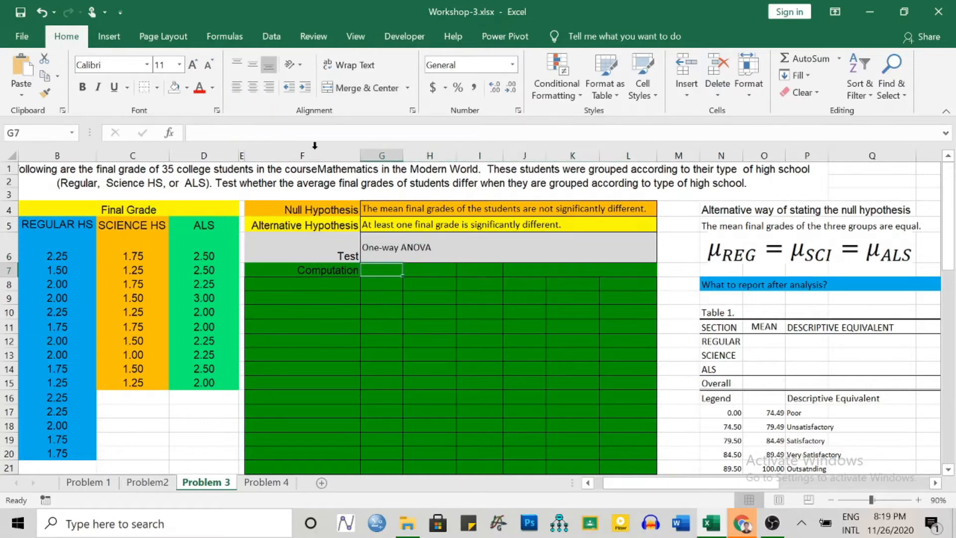
{"action": "left_click", "coordinate": [271, 38]}
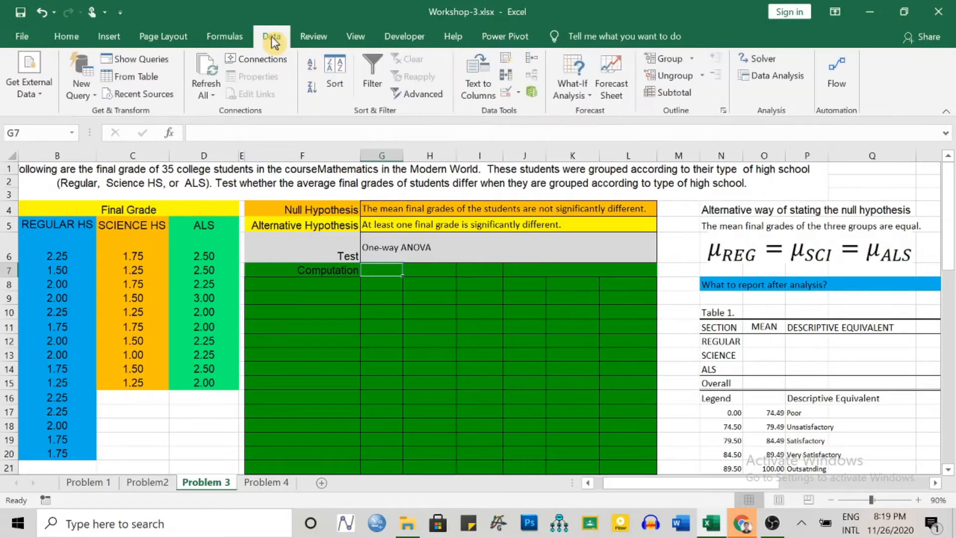
{"action": "left_click", "coordinate": [773, 74]}
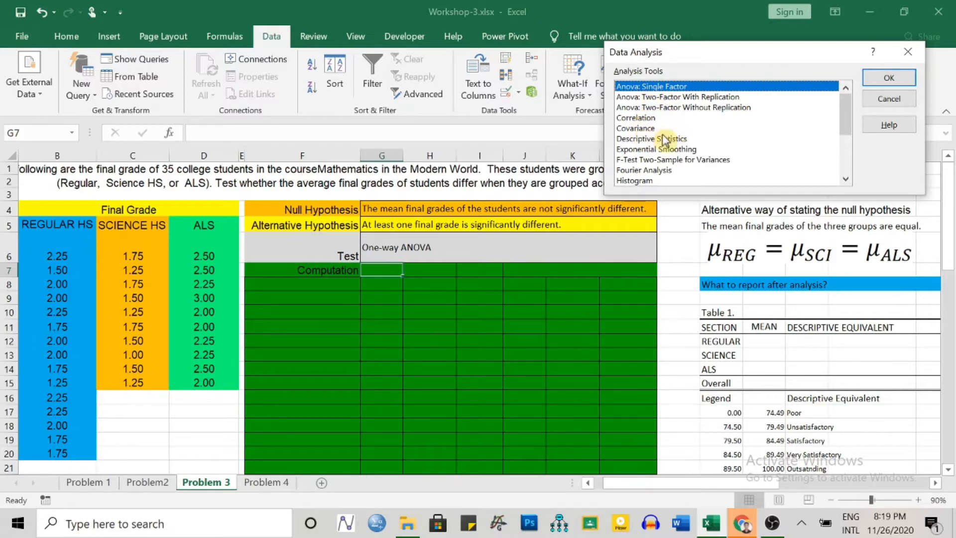
{"action": "left_click", "coordinate": [880, 81]}
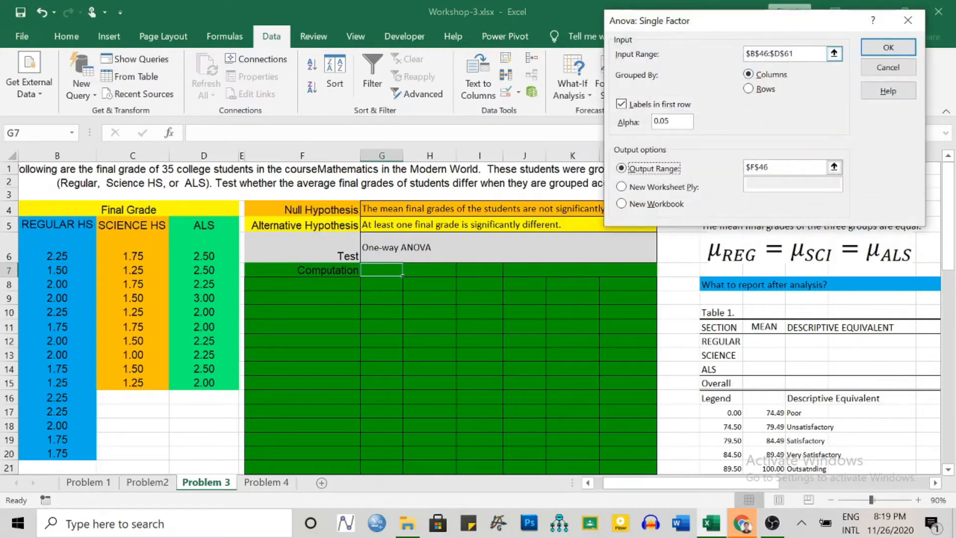
{"action": "left_click", "coordinate": [802, 54]}
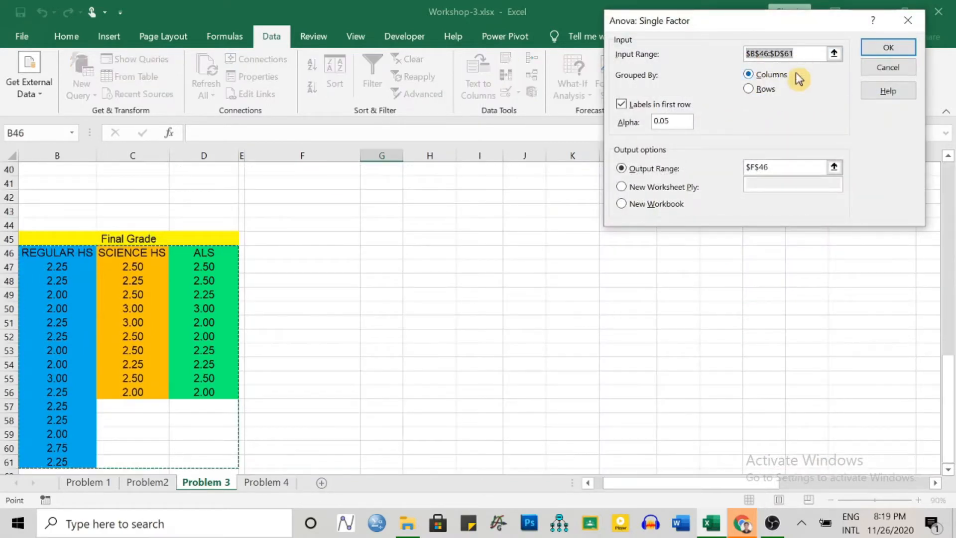
{"action": "key", "text": "BackSpace"}
{"action": "left_click_drag", "start_coordinate": [695, 482], "coordinate": [647, 484]}
{"action": "scroll", "coordinate": [446, 326], "scroll_direction": "up", "scroll_amount": 13}
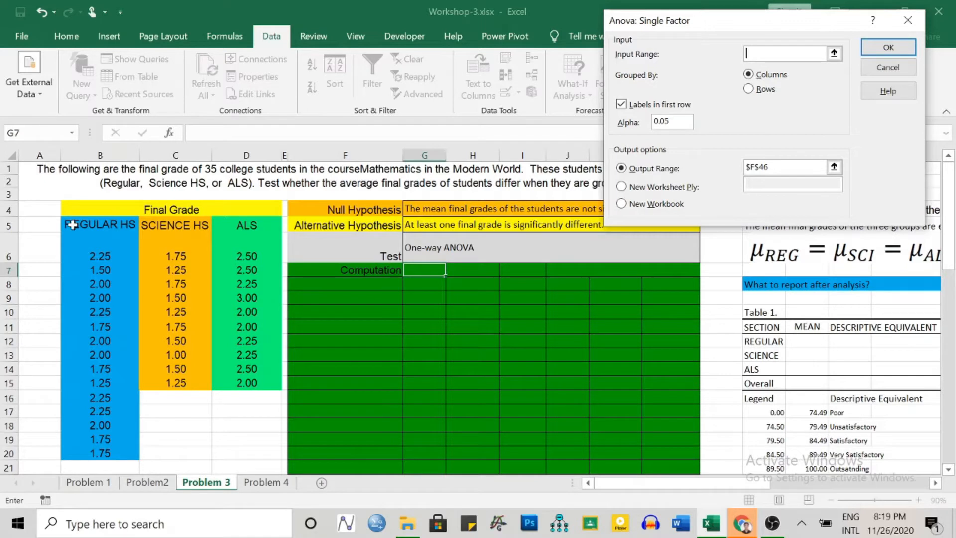
{"action": "left_click_drag", "start_coordinate": [73, 224], "coordinate": [234, 451]}
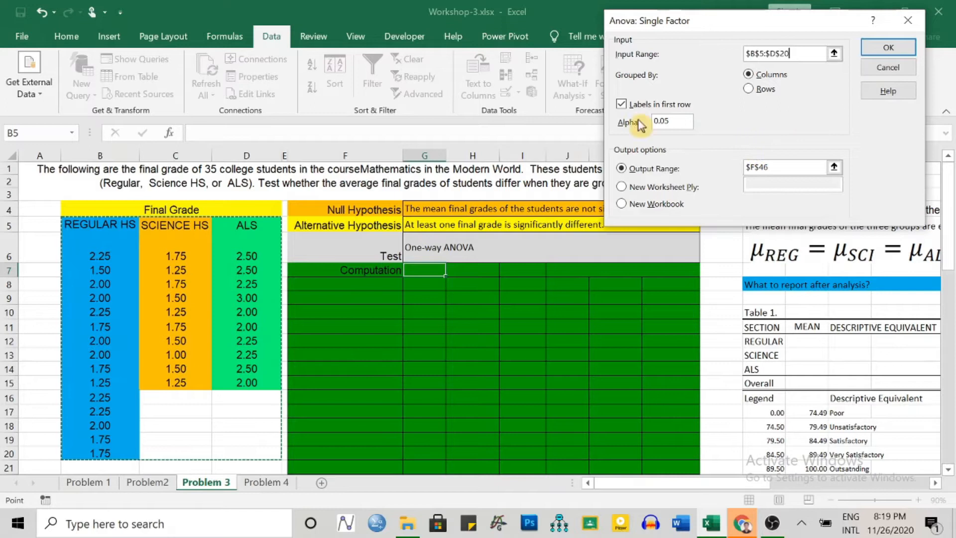
{"action": "left_click", "coordinate": [622, 106]}
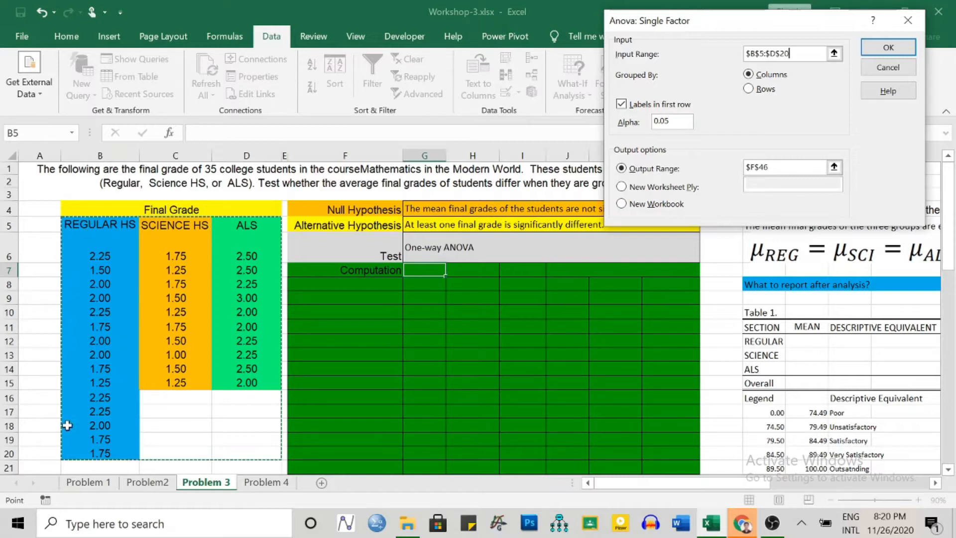
{"action": "key", "text": "Return"}
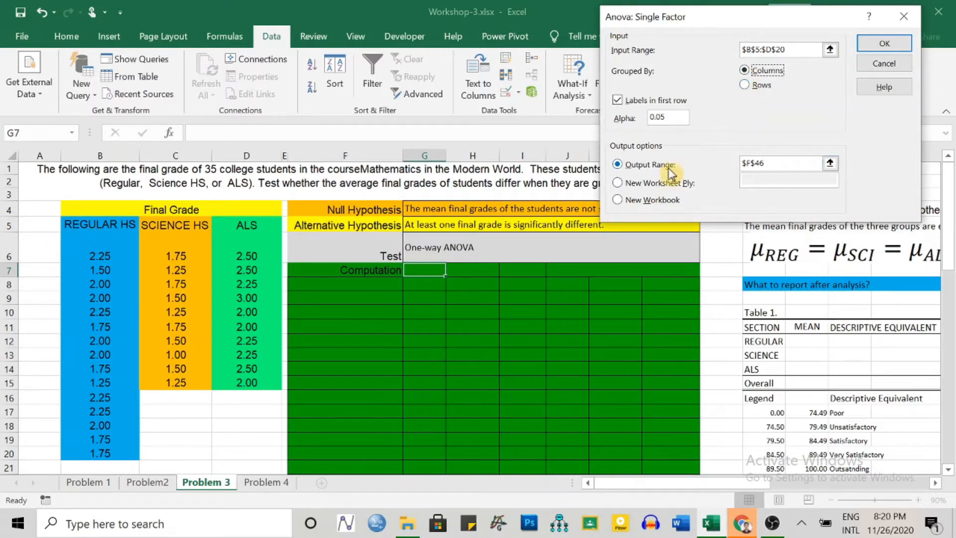
Set the ANOVA output range to F8 and run the analysis
{"action": "left_click", "coordinate": [753, 164]}
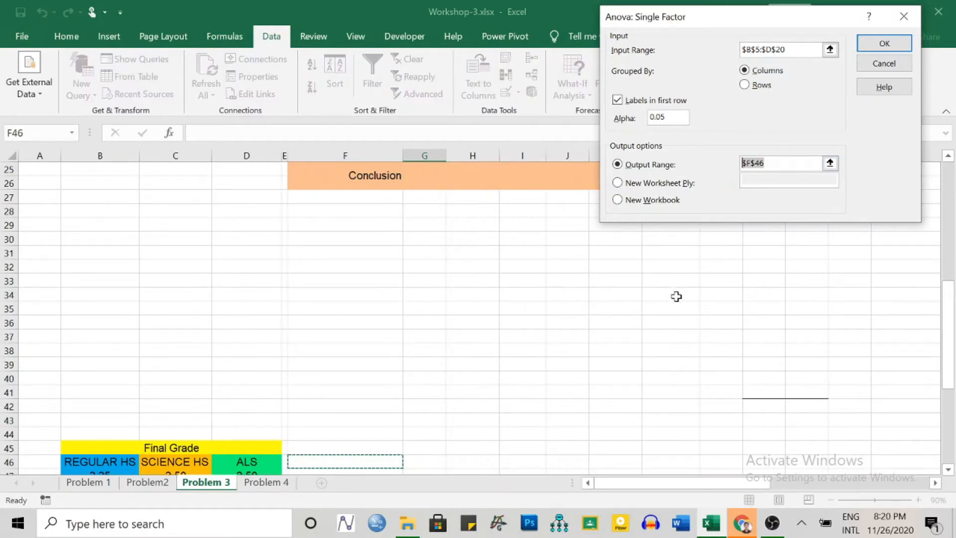
{"action": "key", "text": "BackSpace"}
{"action": "left_click", "coordinate": [336, 244]}
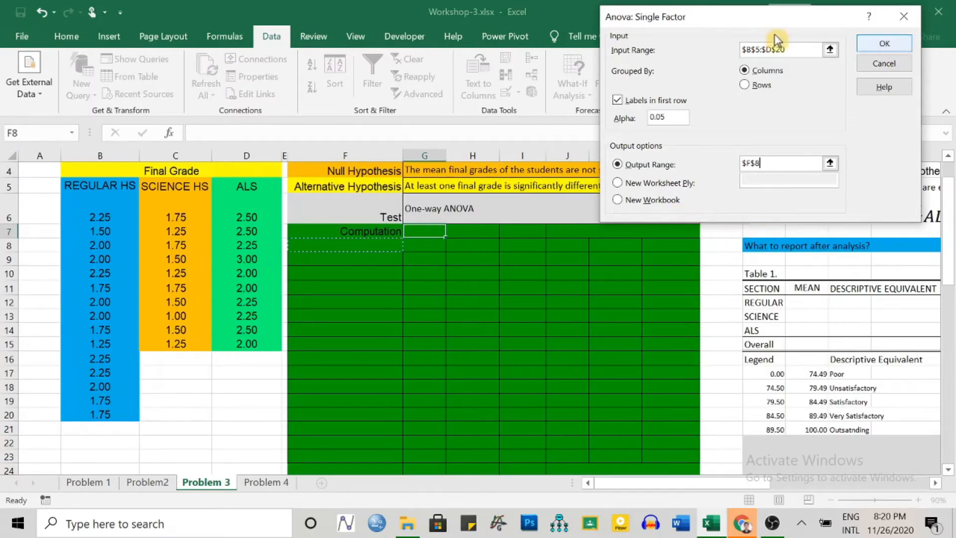
{"action": "left_click", "coordinate": [885, 45]}
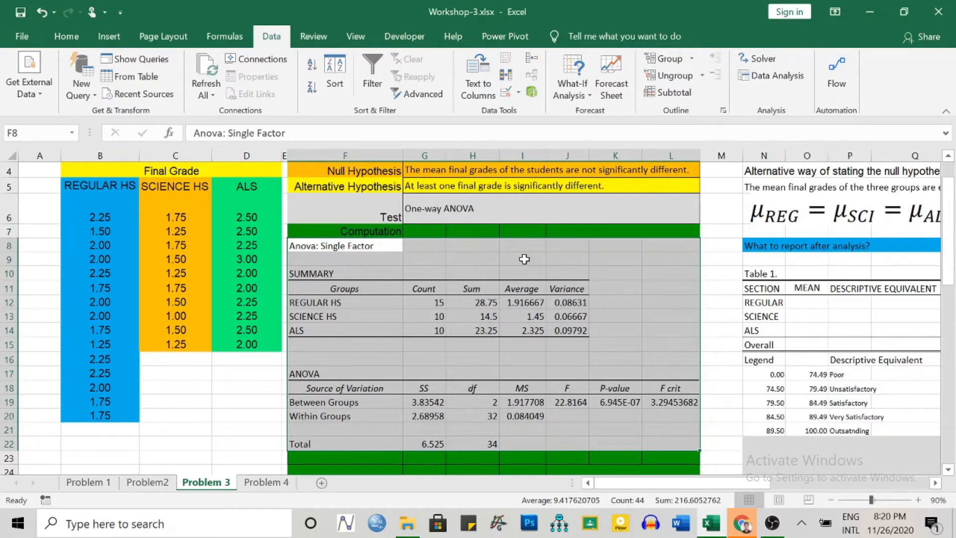
Format the group averages I12:I14 in the ANOVA summary to two decimal places
{"action": "scroll", "coordinate": [547, 261], "scroll_direction": "down", "scroll_amount": 2}
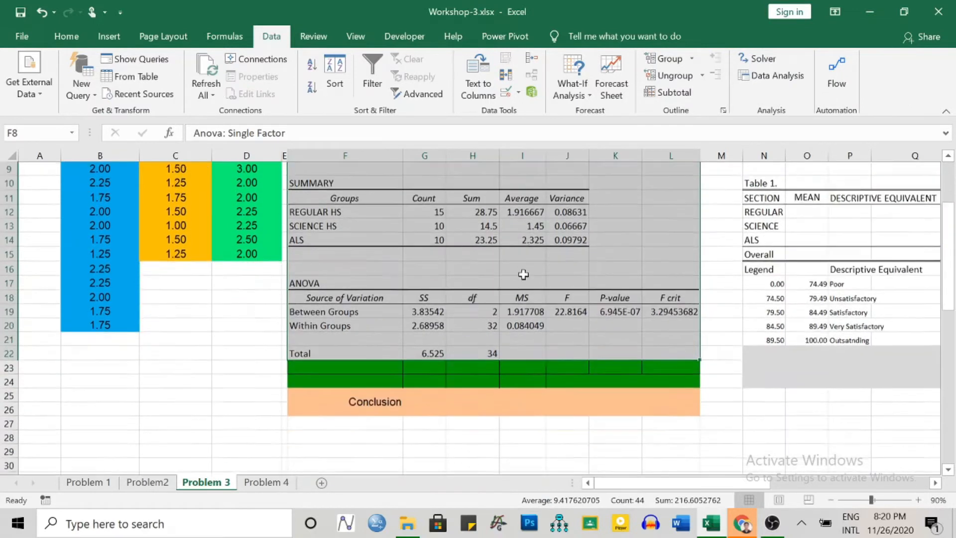
{"action": "scroll", "coordinate": [538, 249], "scroll_direction": "up", "scroll_amount": 1}
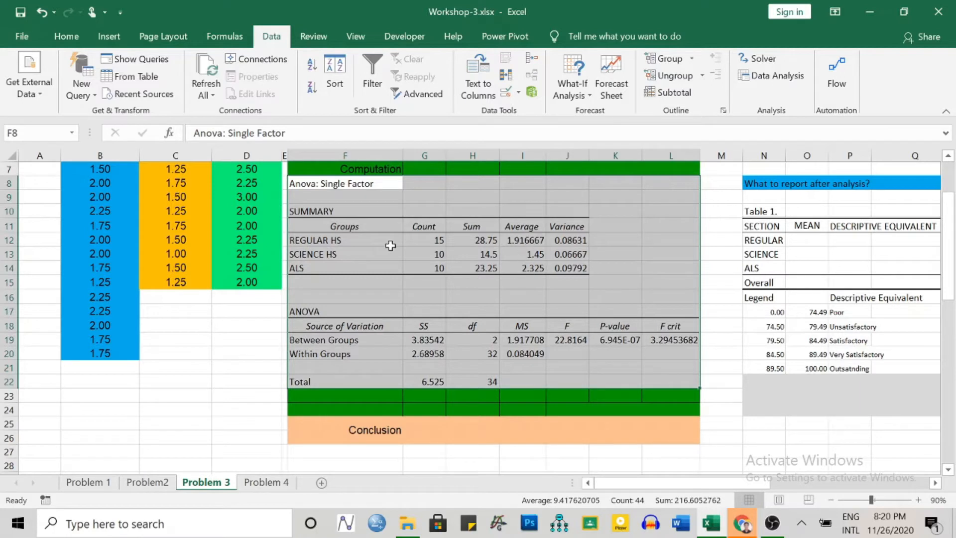
{"action": "left_click_drag", "start_coordinate": [520, 239], "coordinate": [523, 268]}
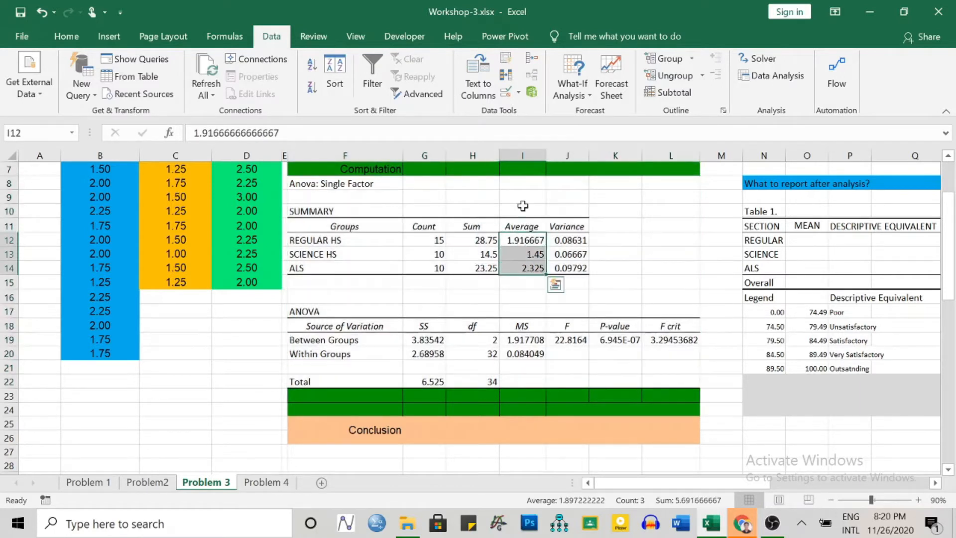
{"action": "left_click", "coordinate": [66, 36]}
{"action": "left_click", "coordinate": [512, 90]}
{"action": "left_click", "coordinate": [511, 91]}
{"action": "left_click", "coordinate": [512, 90]}
{"action": "left_click", "coordinate": [515, 92]}
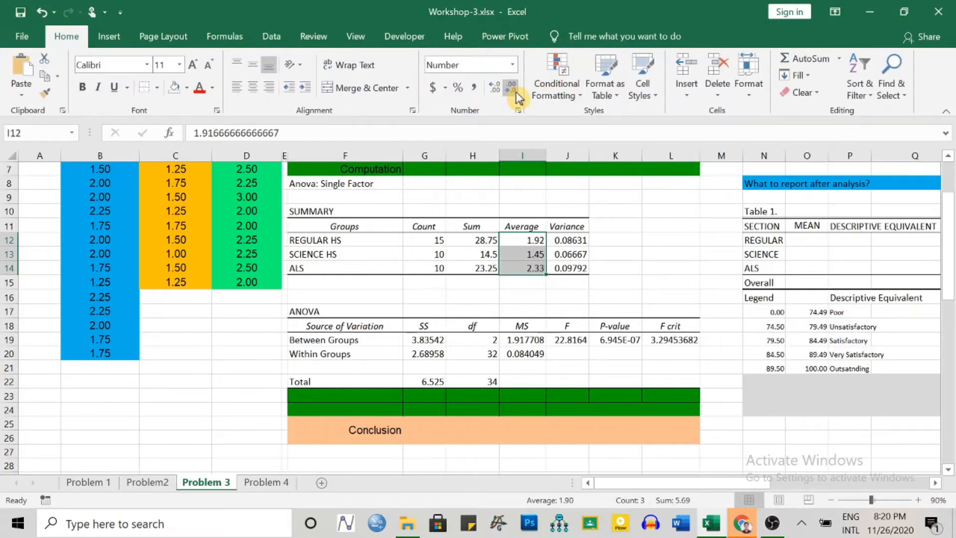
{"action": "left_click", "coordinate": [657, 240]}
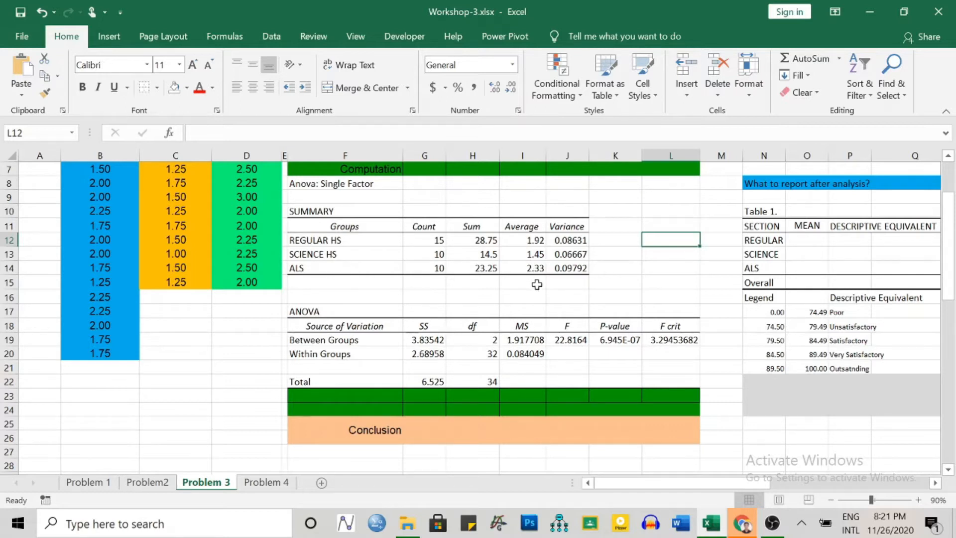
{"action": "scroll", "coordinate": [330, 284], "scroll_direction": "up", "scroll_amount": 2}
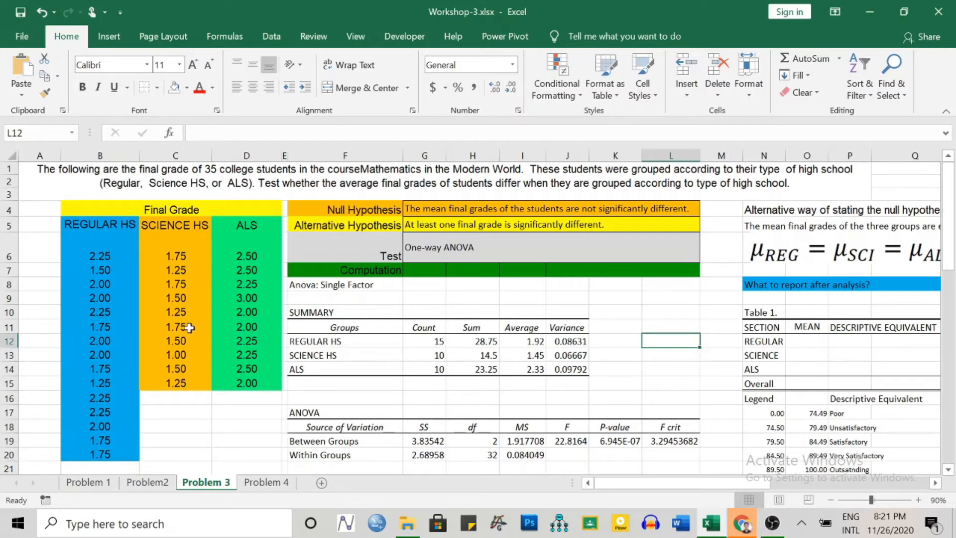
{"action": "scroll", "coordinate": [475, 202], "scroll_direction": "down", "scroll_amount": 2}
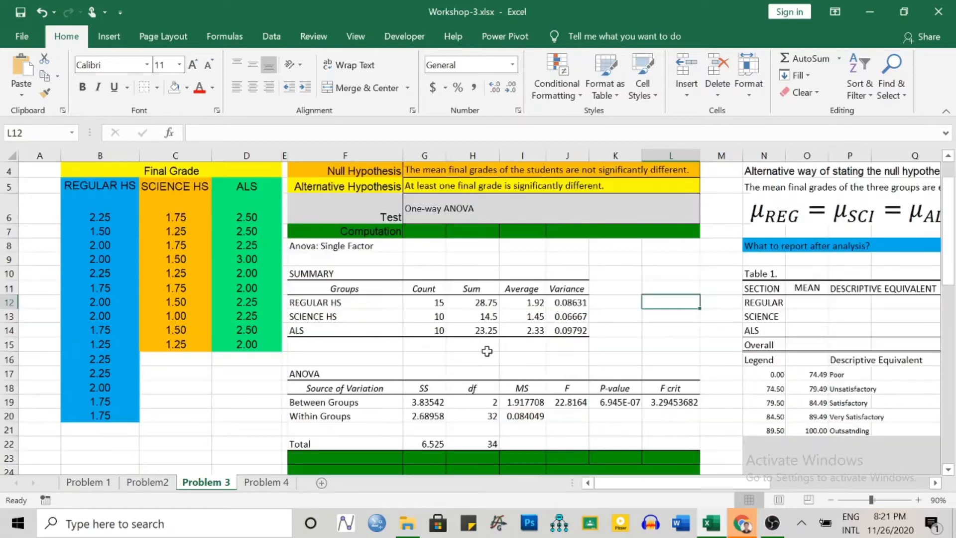
{"action": "scroll", "coordinate": [226, 227], "scroll_direction": "up", "scroll_amount": 1}
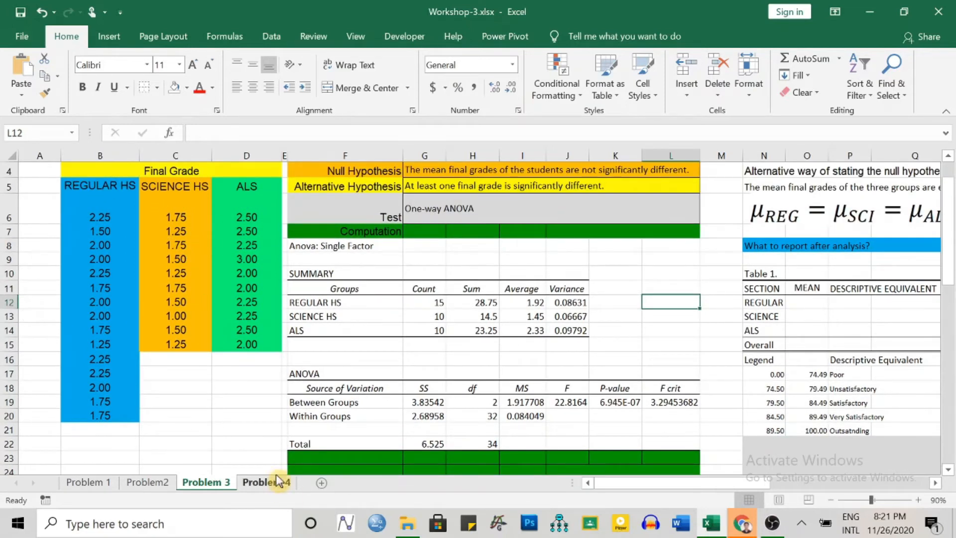
Examine the averages of the REGULAR HS, SCIENCE HS and ALS groups in the ANOVA summary
{"action": "scroll", "coordinate": [423, 324], "scroll_direction": "down", "scroll_amount": 1}
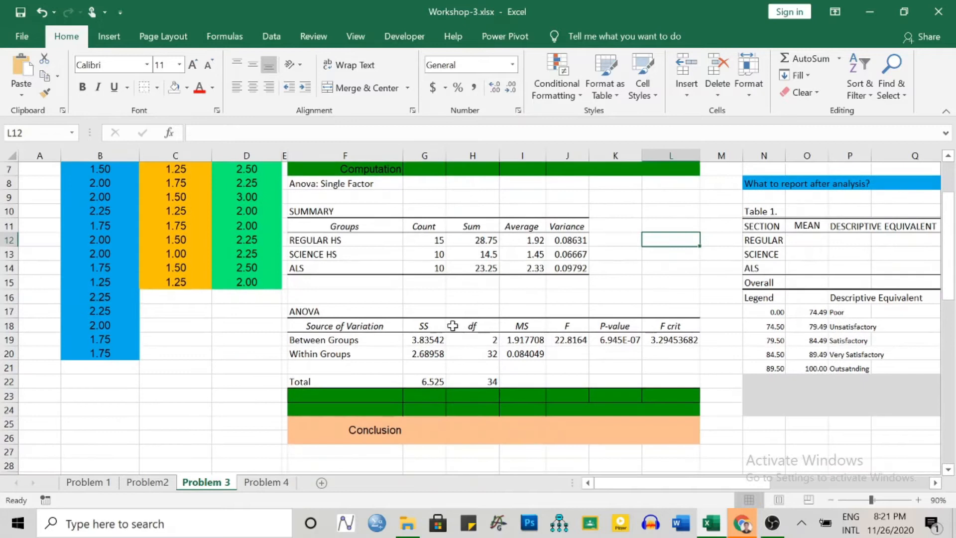
{"action": "mouse_move", "coordinate": [528, 237]}
{"action": "left_mouse_down"}
{"action": "mouse_move", "coordinate": [529, 266]}
{"action": "mouse_move", "coordinate": [530, 239]}
{"action": "left_mouse_up"}
{"action": "left_click", "coordinate": [643, 237]}
{"action": "left_click", "coordinate": [336, 267]}
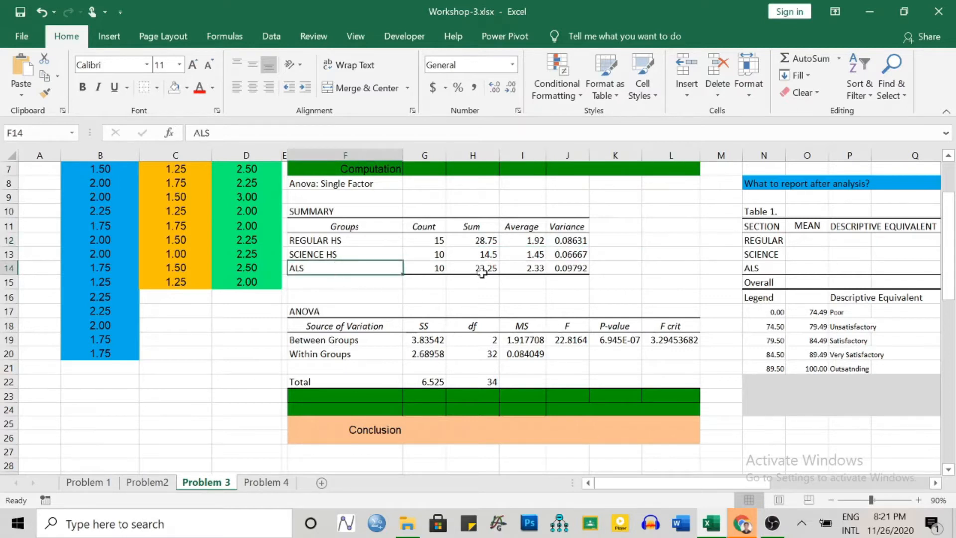
{"action": "left_click", "coordinate": [523, 268]}
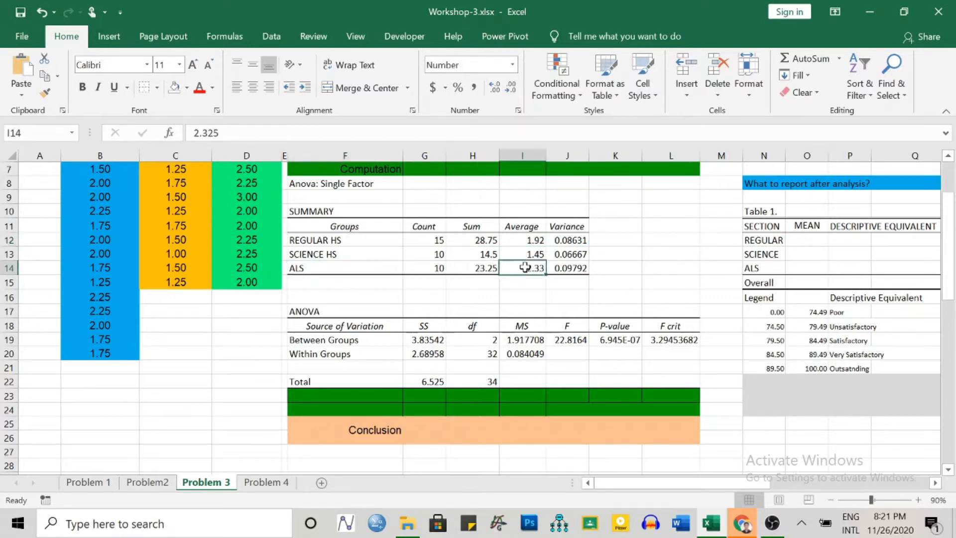
{"action": "left_click", "coordinate": [670, 255]}
{"action": "left_click", "coordinate": [527, 268]}
{"action": "left_click", "coordinate": [531, 285]}
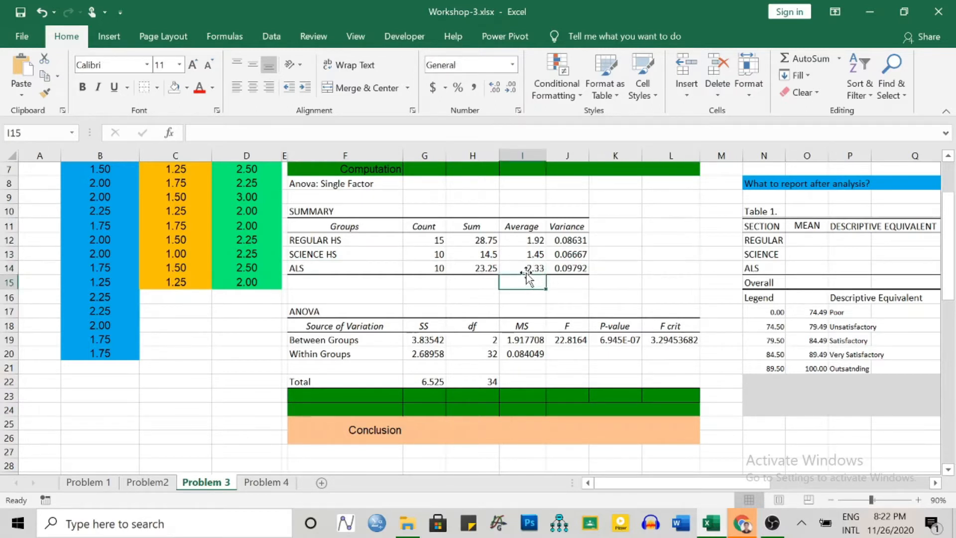
{"action": "left_click", "coordinate": [331, 255]}
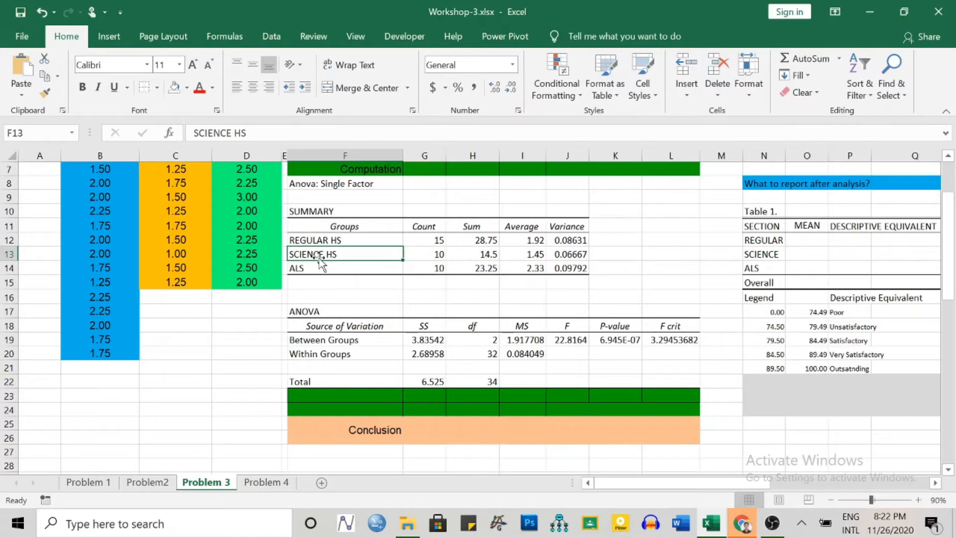
{"action": "left_click", "coordinate": [532, 255]}
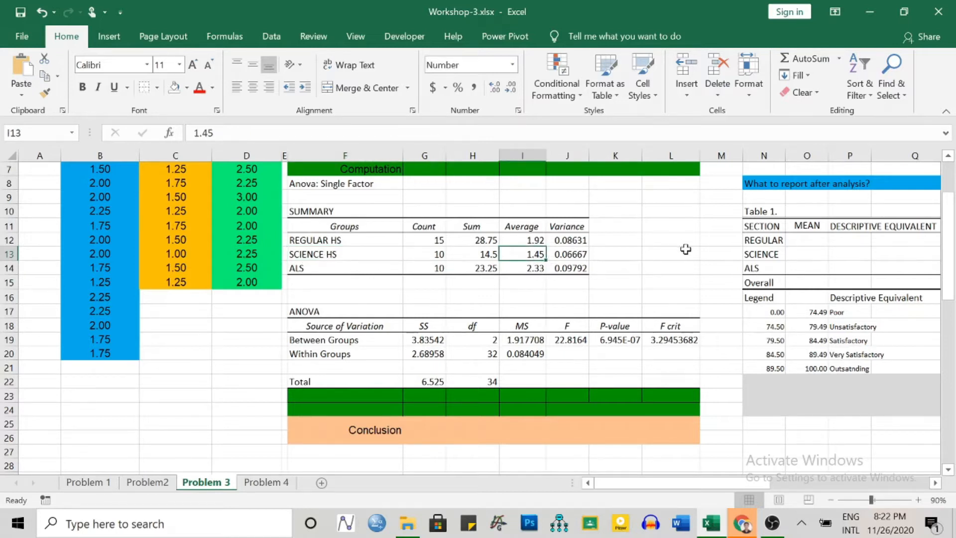
{"action": "left_click", "coordinate": [617, 240]}
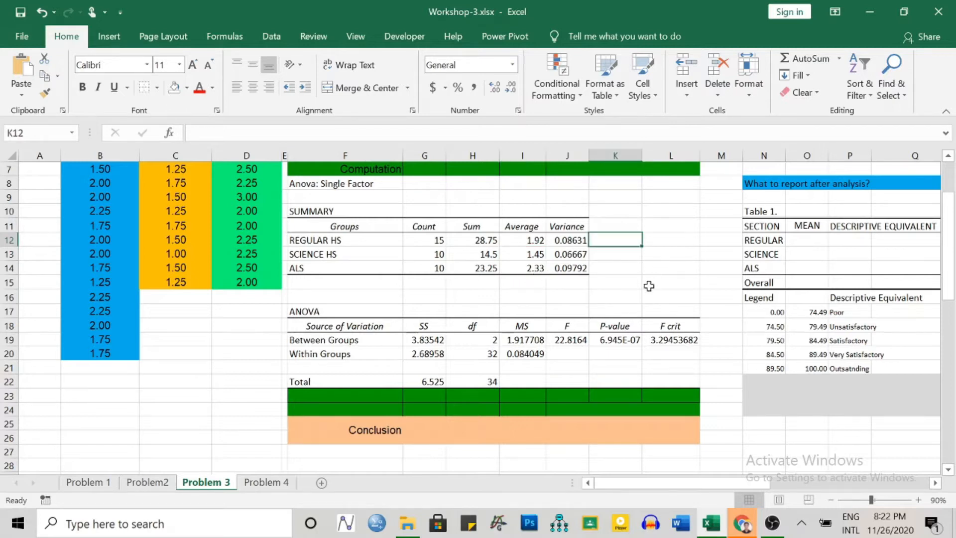
Highlight the P-value cell K19 in the ANOVA table with a yellow fill
{"action": "scroll", "coordinate": [658, 315], "scroll_direction": "down", "scroll_amount": 1}
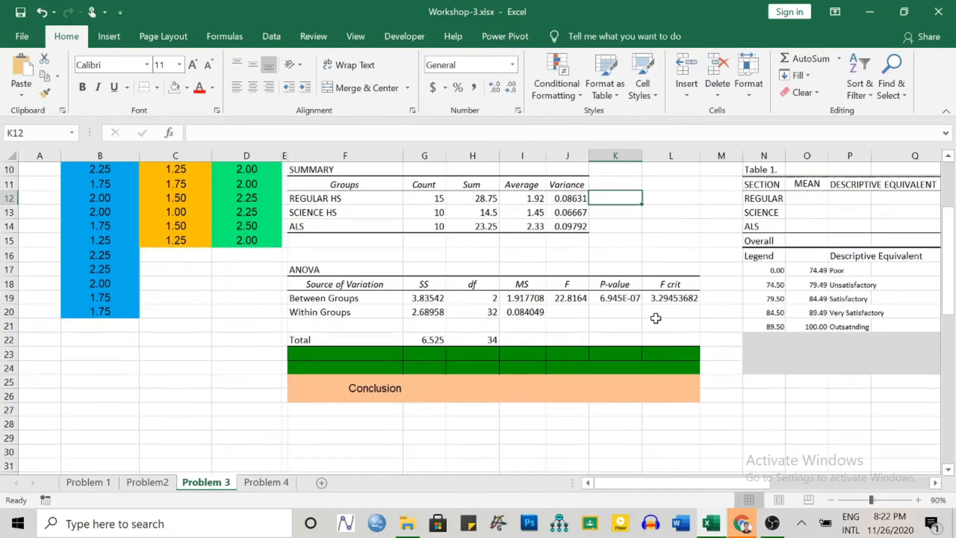
{"action": "left_click_drag", "start_coordinate": [304, 269], "coordinate": [666, 305]}
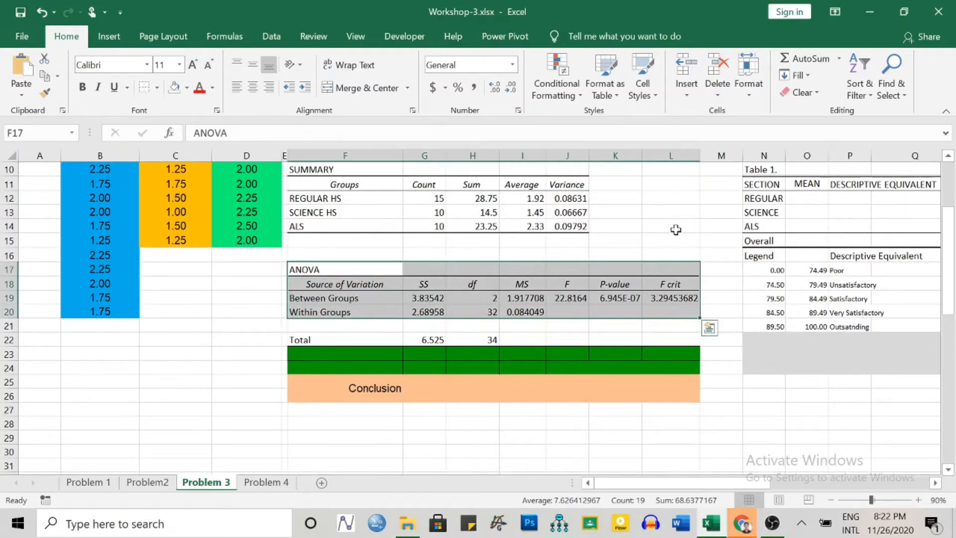
{"action": "left_click", "coordinate": [676, 229]}
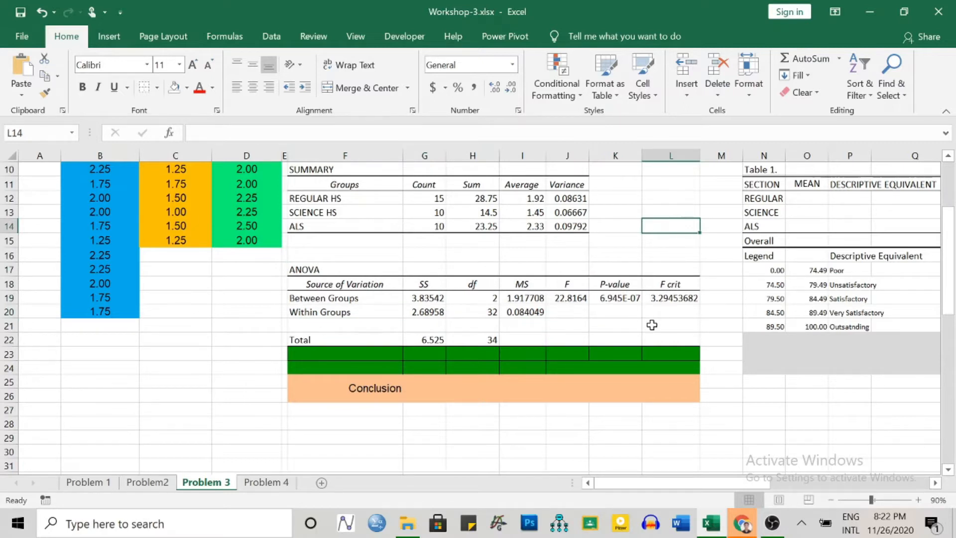
{"action": "left_click", "coordinate": [620, 299]}
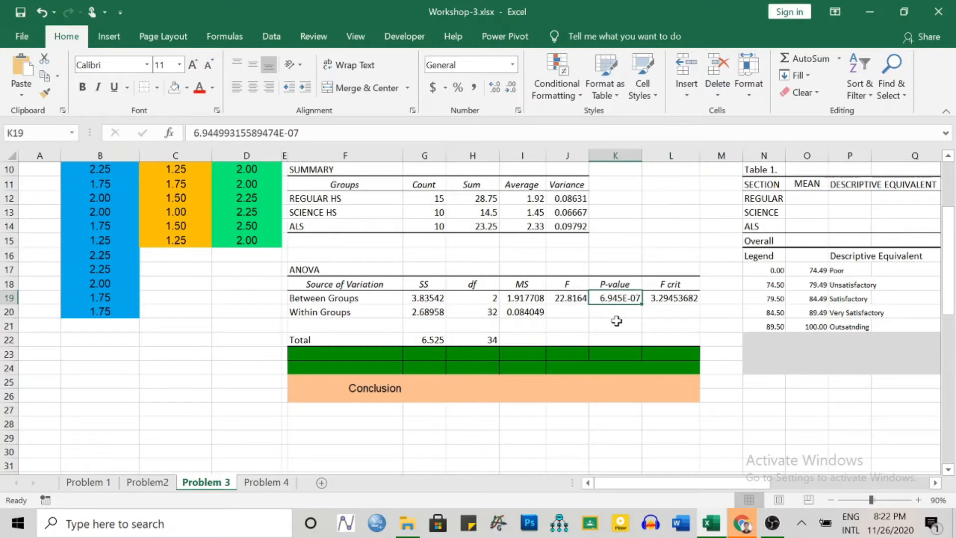
{"action": "left_click", "coordinate": [187, 89]}
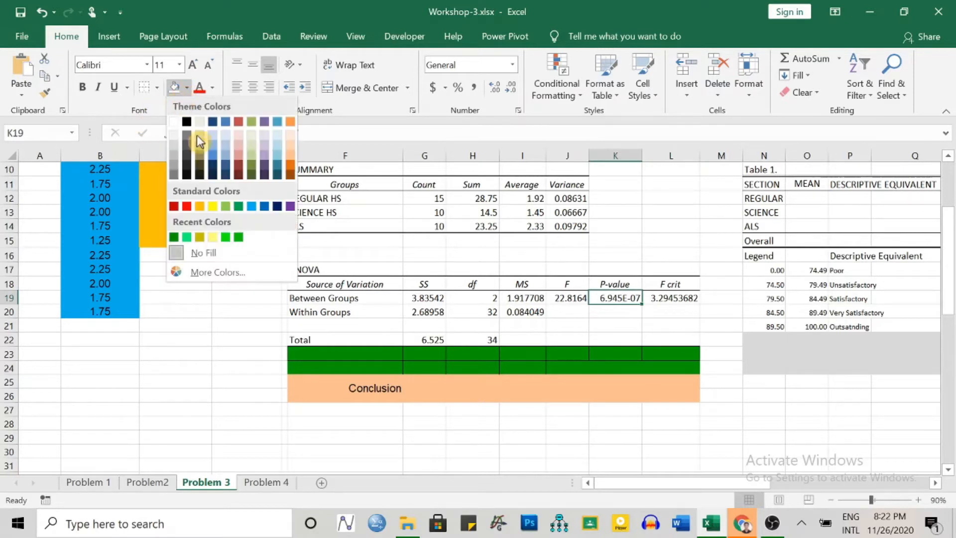
{"action": "left_click", "coordinate": [214, 206]}
{"action": "left_click", "coordinate": [647, 318]}
{"action": "left_click", "coordinate": [610, 319]}
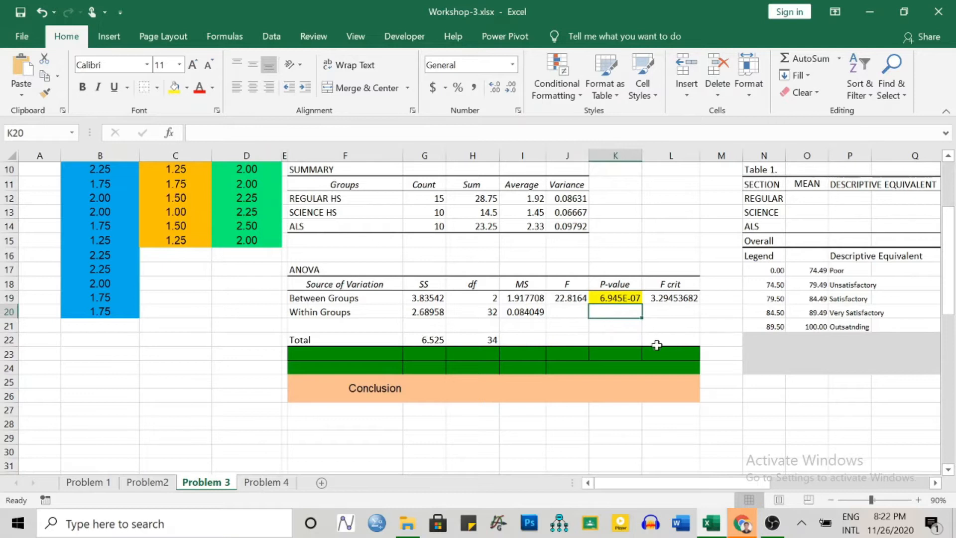
{"action": "left_click", "coordinate": [658, 313]}
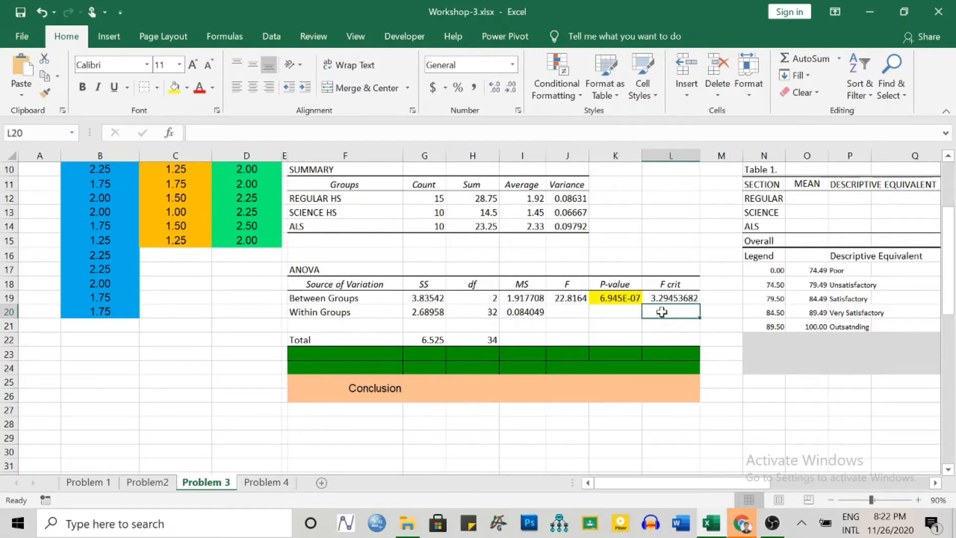
Format the P-value in K19 with the Number format
{"action": "left_click", "coordinate": [630, 298]}
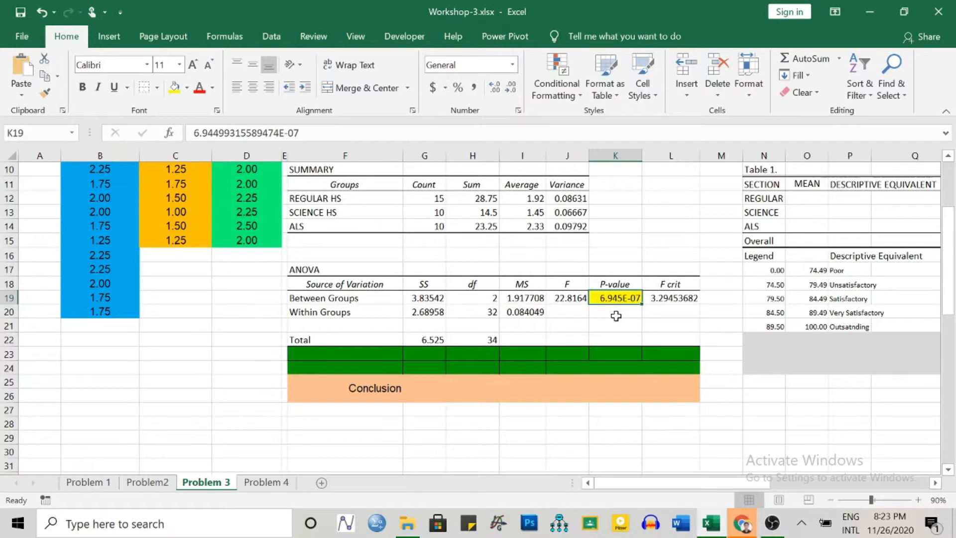
{"action": "left_click", "coordinate": [515, 65]}
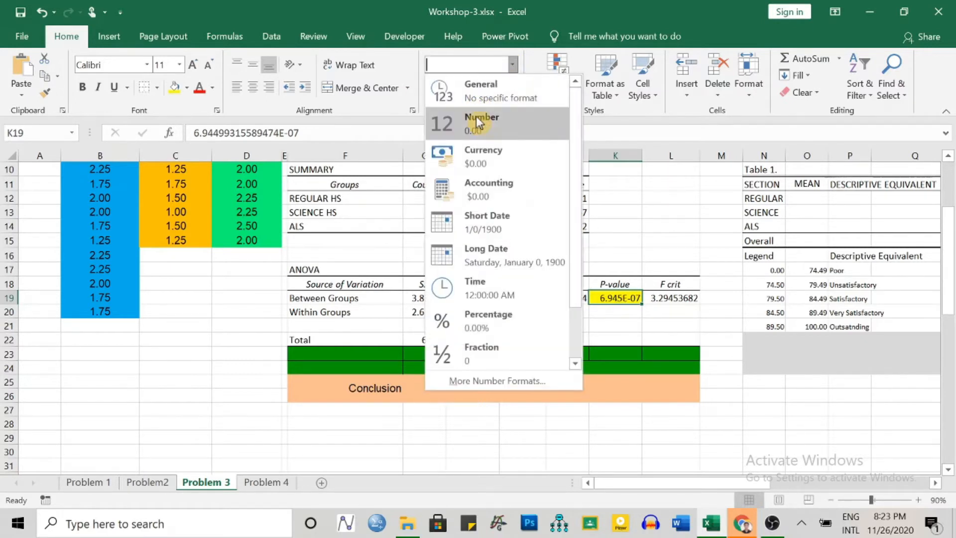
{"action": "left_click", "coordinate": [483, 127]}
{"action": "left_click", "coordinate": [616, 326]}
{"action": "left_click", "coordinate": [623, 300]}
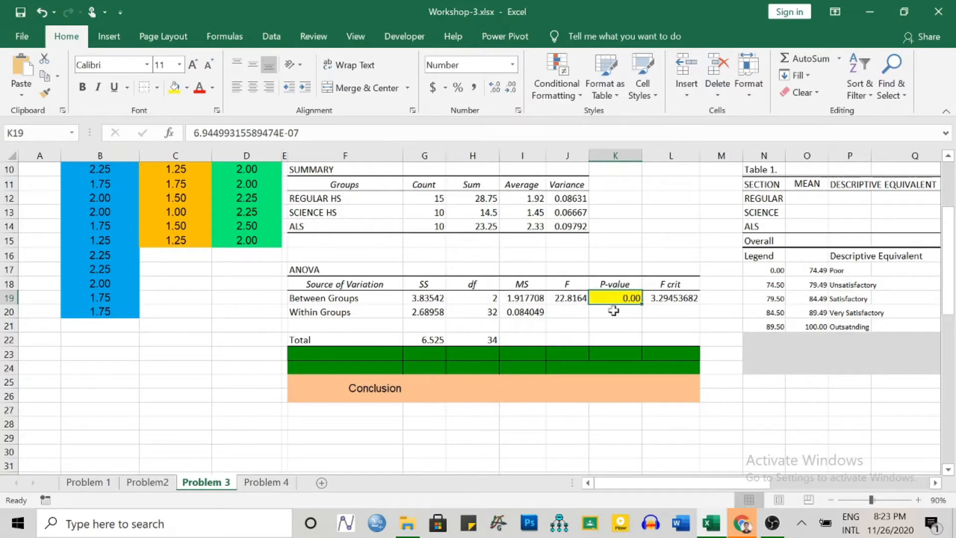
{"action": "left_click", "coordinate": [616, 313]}
{"action": "left_click", "coordinate": [617, 299]}
{"action": "left_click", "coordinate": [607, 311]}
{"action": "left_click", "coordinate": [620, 298]}
{"action": "left_click", "coordinate": [620, 310]}
{"action": "left_click", "coordinate": [623, 297]}
{"action": "left_click", "coordinate": [631, 317]}
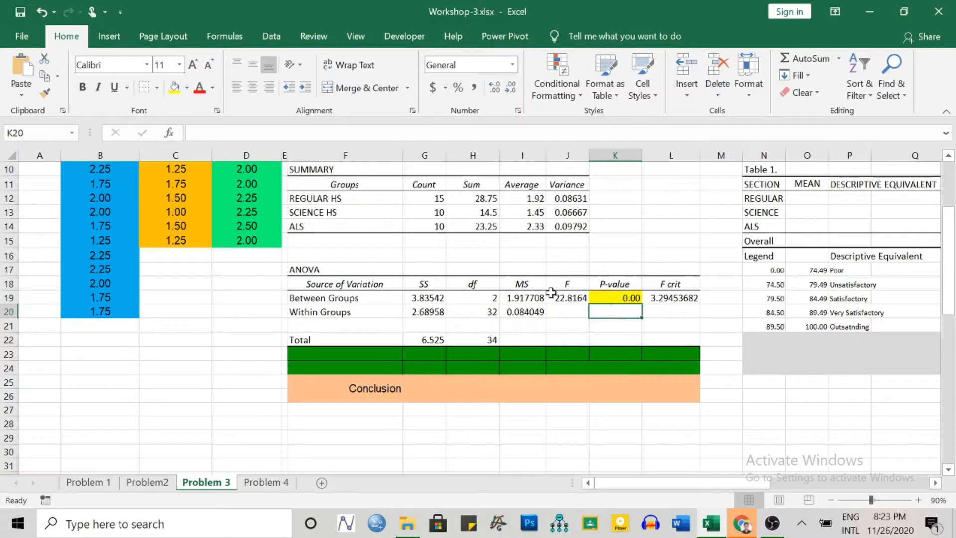
Highlight the F statistic in J19 of the ANOVA table with the same yellow fill
{"action": "left_click", "coordinate": [564, 302]}
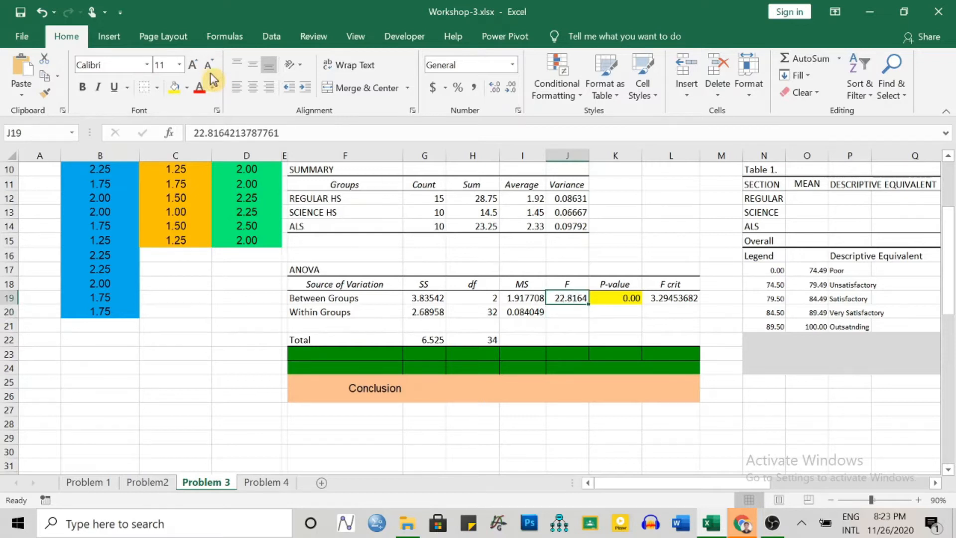
{"action": "left_click", "coordinate": [175, 88]}
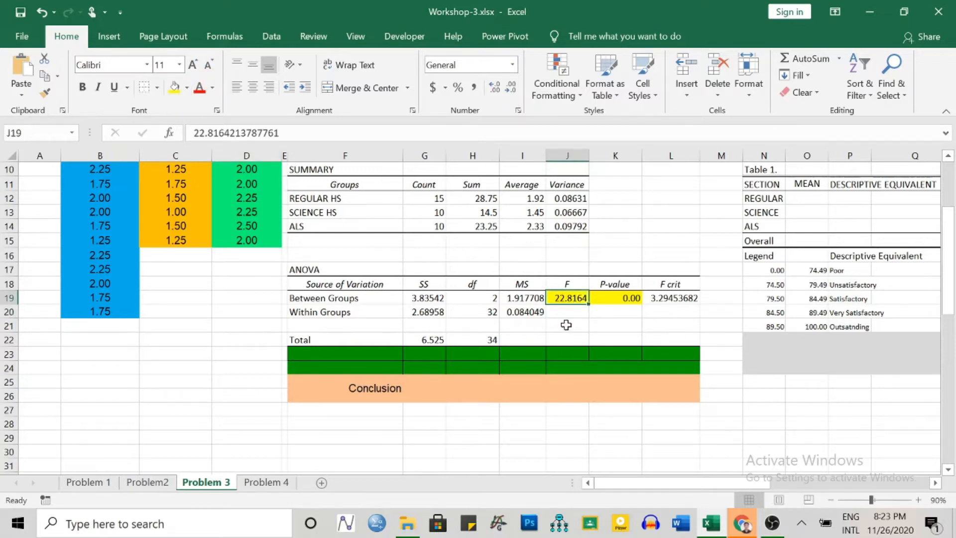
{"action": "left_click", "coordinate": [440, 386]}
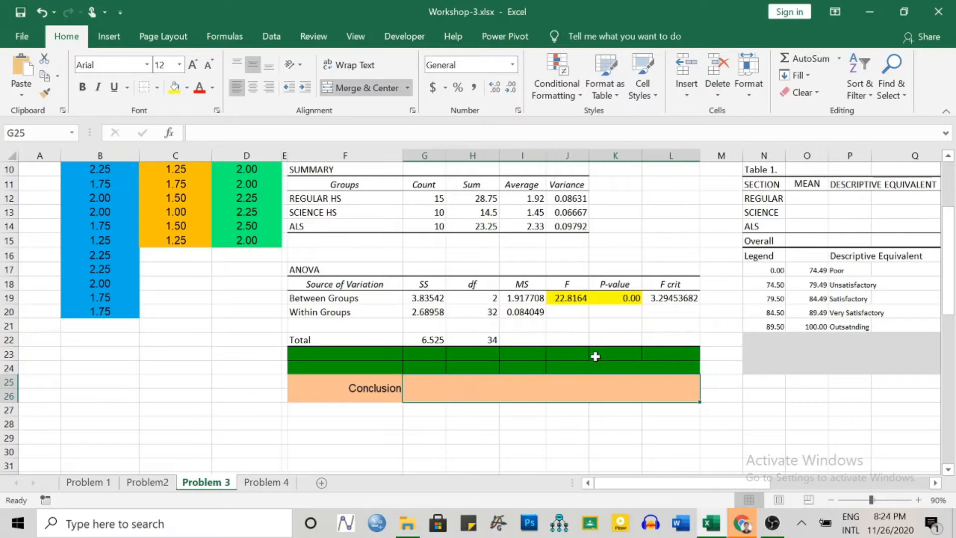
Review the P-value against the null and alternative hypotheses to decide on the conclusion
{"action": "scroll", "coordinate": [606, 327], "scroll_direction": "up", "scroll_amount": 1}
{"action": "left_click", "coordinate": [619, 343]}
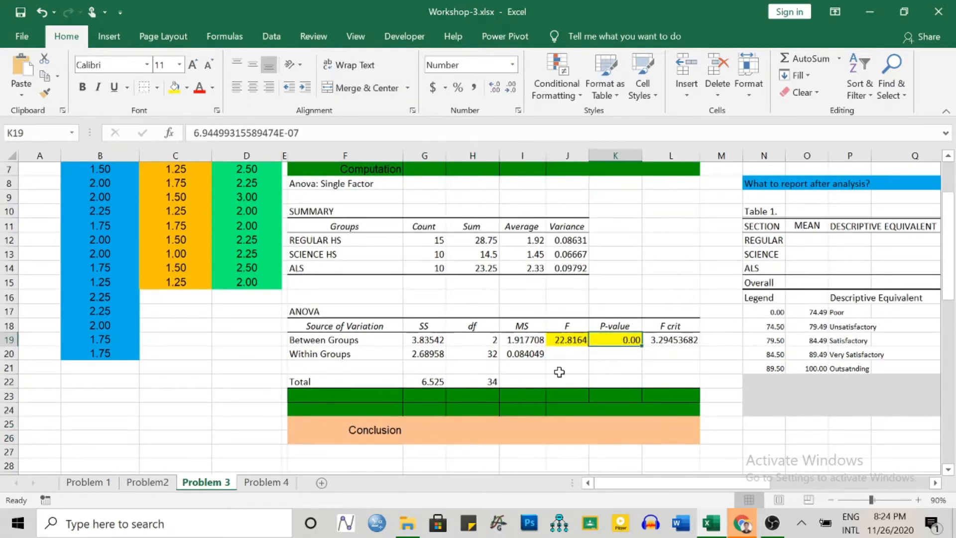
{"action": "scroll", "coordinate": [572, 373], "scroll_direction": "down", "scroll_amount": 1}
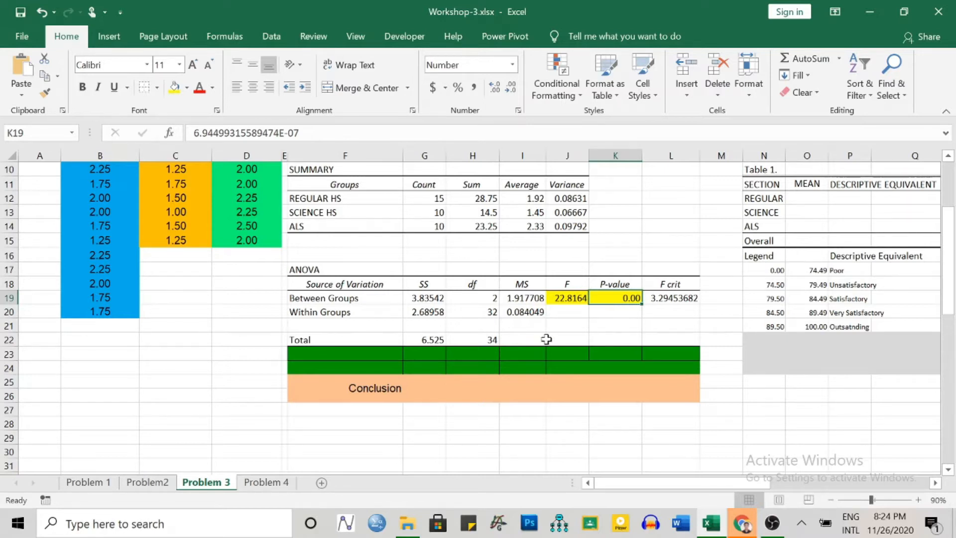
{"action": "scroll", "coordinate": [454, 397], "scroll_direction": "up", "scroll_amount": 3}
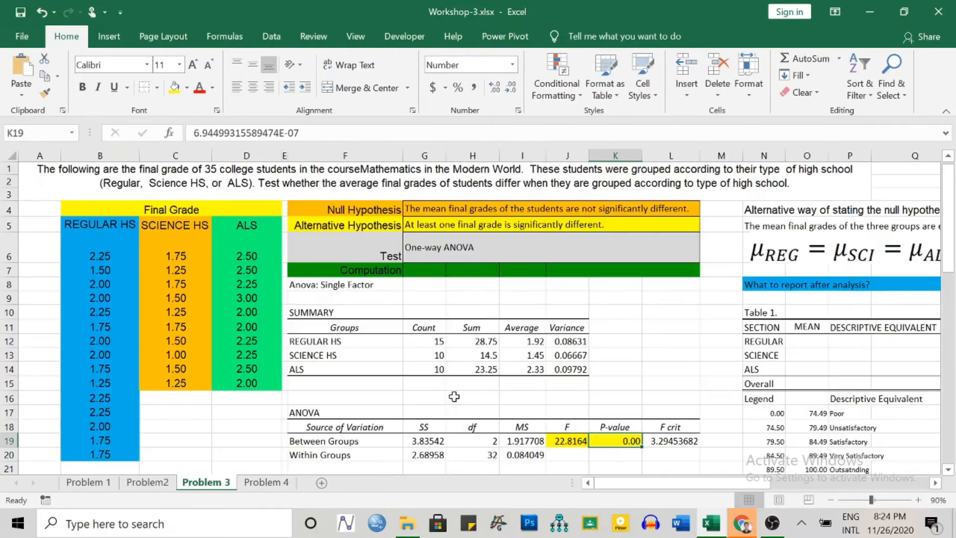
{"action": "scroll", "coordinate": [448, 279], "scroll_direction": "down", "scroll_amount": 5}
{"action": "left_click", "coordinate": [443, 299]}
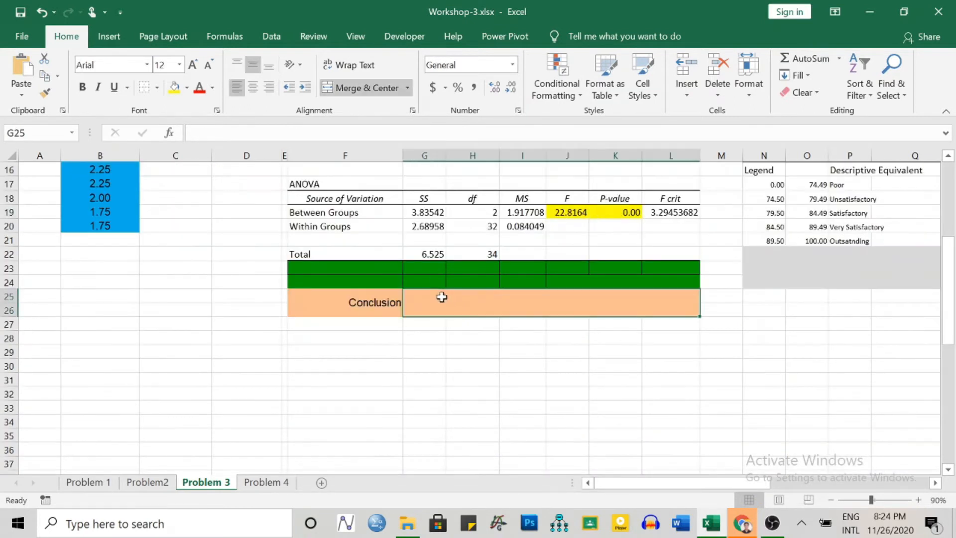
{"action": "scroll", "coordinate": [451, 307], "scroll_direction": "up", "scroll_amount": 1}
{"action": "scroll", "coordinate": [453, 309], "scroll_direction": "up", "scroll_amount": 4}
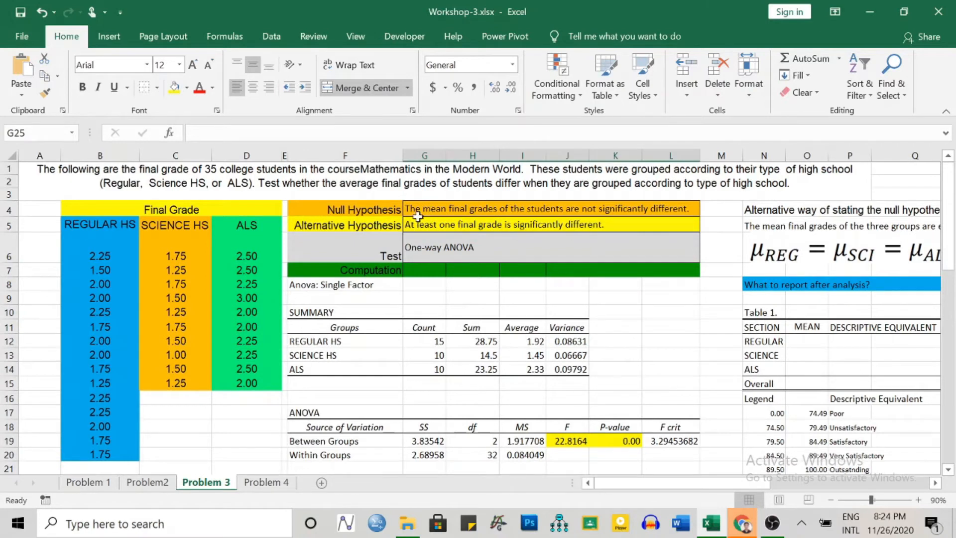
Copy the alternative hypothesis "At least one final grade is significantly different." from G5 into the Conclusion cell G25
{"action": "left_click", "coordinate": [433, 227]}
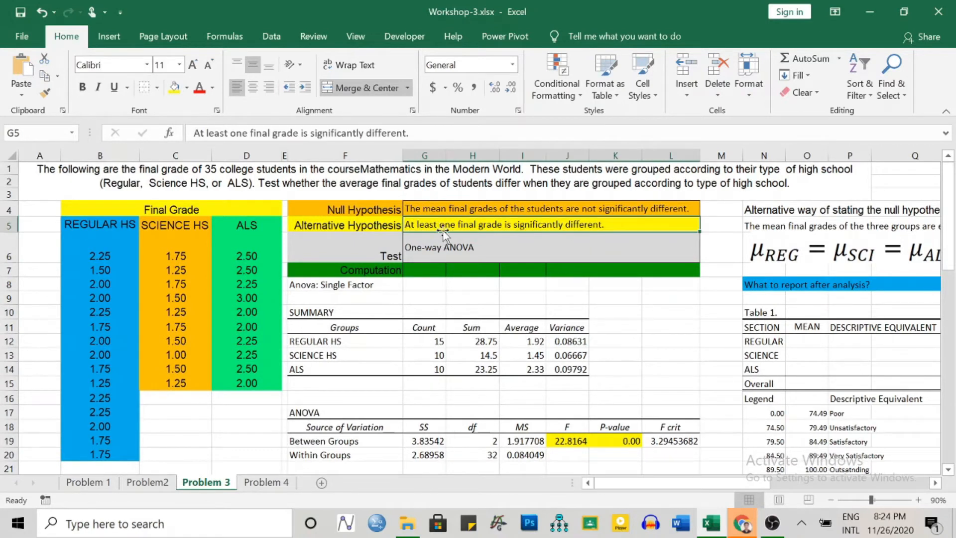
{"action": "key", "text": "ctrl+c"}
{"action": "scroll", "coordinate": [528, 364], "scroll_direction": "down", "scroll_amount": 1}
{"action": "scroll", "coordinate": [528, 364], "scroll_direction": "down", "scroll_amount": 8}
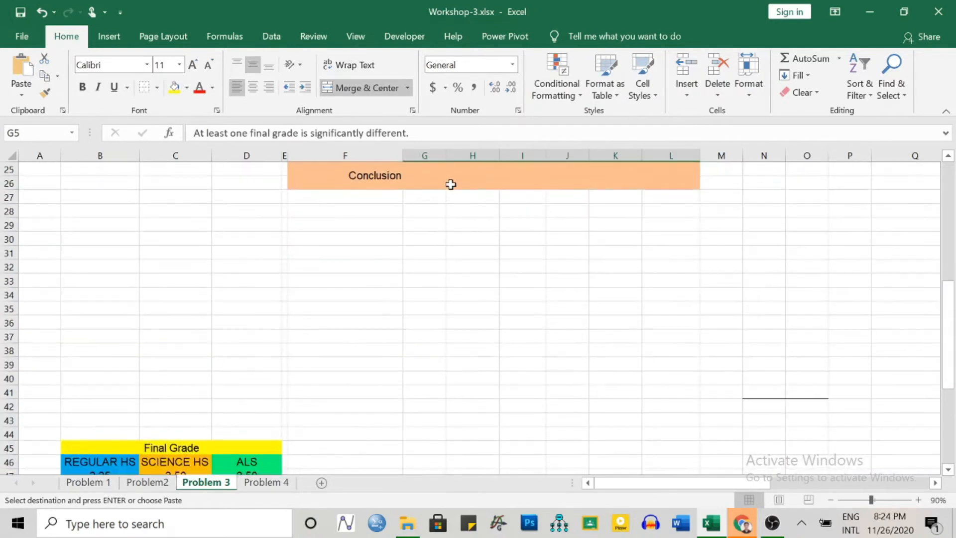
{"action": "left_click", "coordinate": [451, 184]}
{"action": "key", "text": "ctrl+v"}
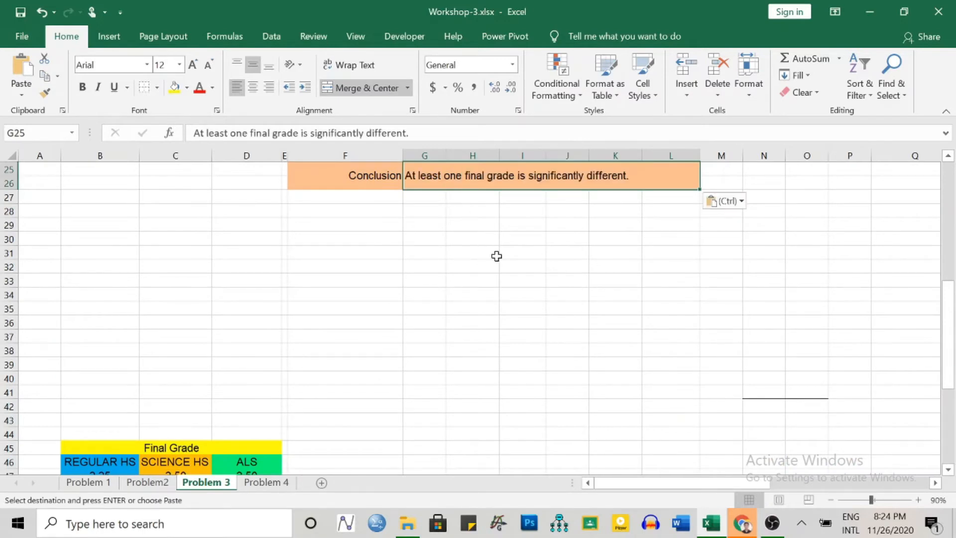
Examine the Table 1 reporting template, including its section, mean and descriptive equivalent columns and the legend ranges in N17:P21
{"action": "scroll", "coordinate": [498, 258], "scroll_direction": "up", "scroll_amount": 1}
{"action": "scroll", "coordinate": [504, 296], "scroll_direction": "up", "scroll_amount": 5}
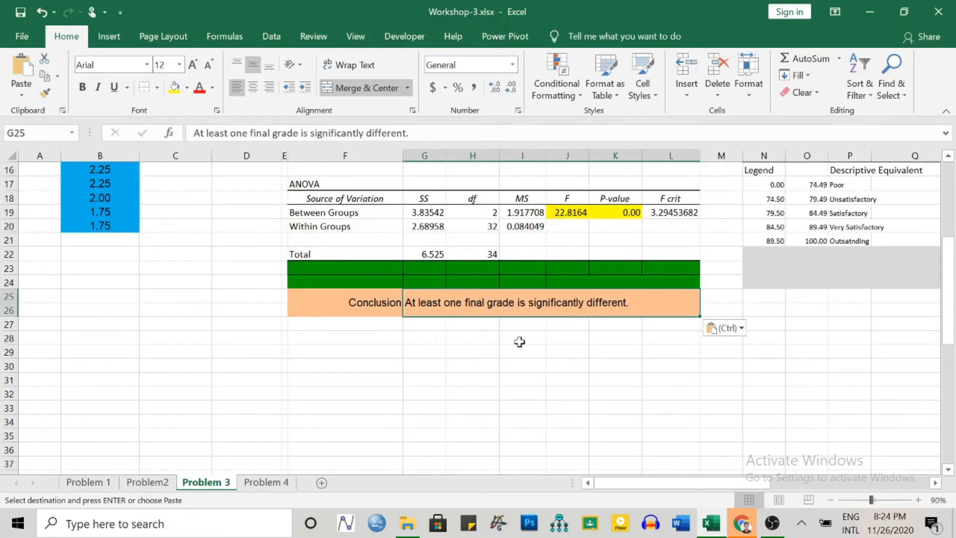
{"action": "scroll", "coordinate": [521, 343], "scroll_direction": "up", "scroll_amount": 2}
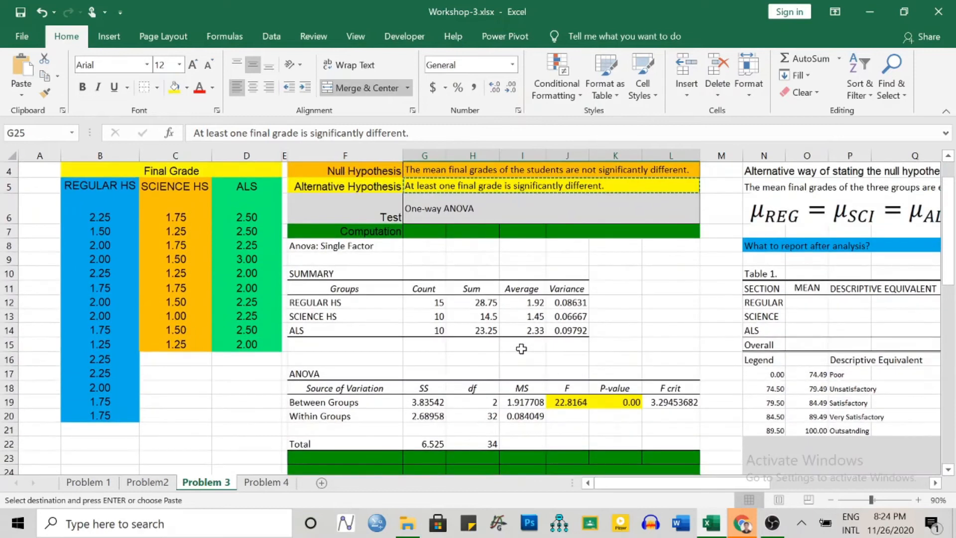
{"action": "scroll", "coordinate": [548, 384], "scroll_direction": "down", "scroll_amount": 2}
{"action": "mouse_move", "coordinate": [655, 491]}
{"action": "left_mouse_down"}
{"action": "mouse_move", "coordinate": [680, 492]}
{"action": "mouse_move", "coordinate": [655, 480]}
{"action": "mouse_move", "coordinate": [658, 490]}
{"action": "left_mouse_up"}
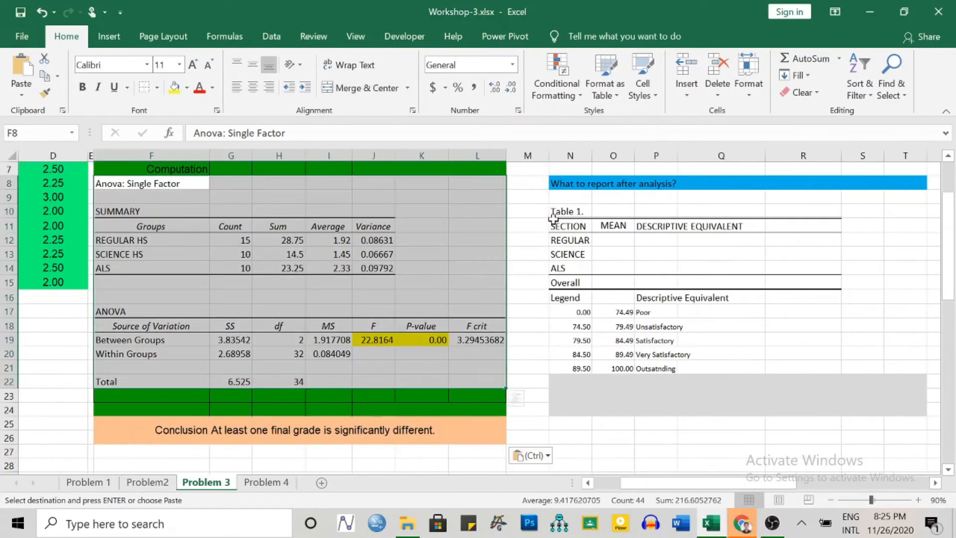
{"action": "left_click_drag", "start_coordinate": [553, 211], "coordinate": [762, 370]}
{"action": "left_click", "coordinate": [855, 252]}
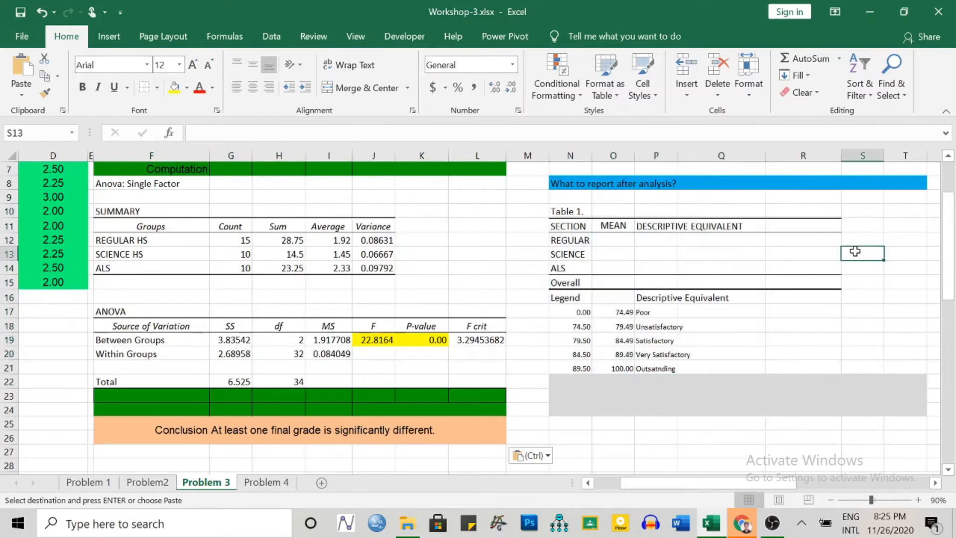
{"action": "left_click_drag", "start_coordinate": [619, 225], "coordinate": [620, 267]}
{"action": "left_click_drag", "start_coordinate": [662, 256], "coordinate": [663, 282]}
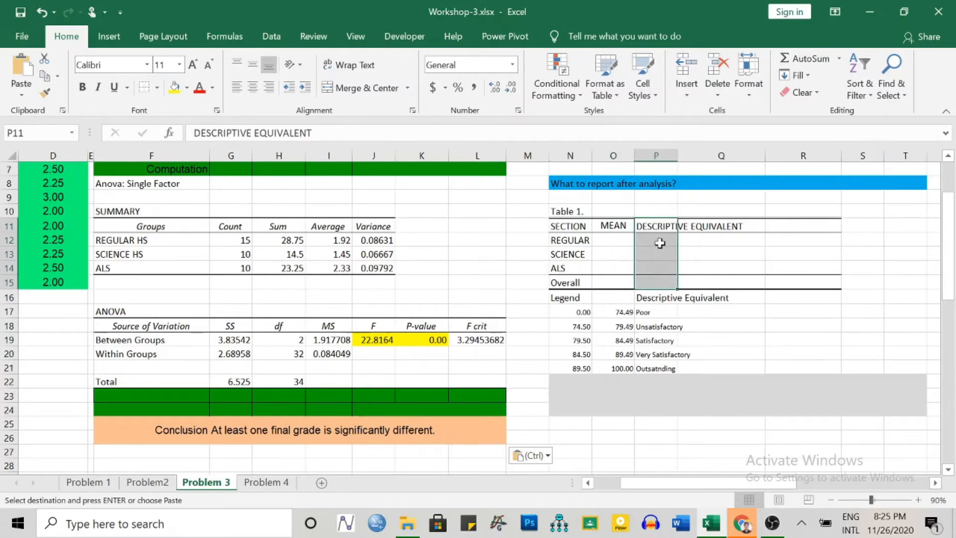
{"action": "left_click_drag", "start_coordinate": [579, 312], "coordinate": [661, 367]}
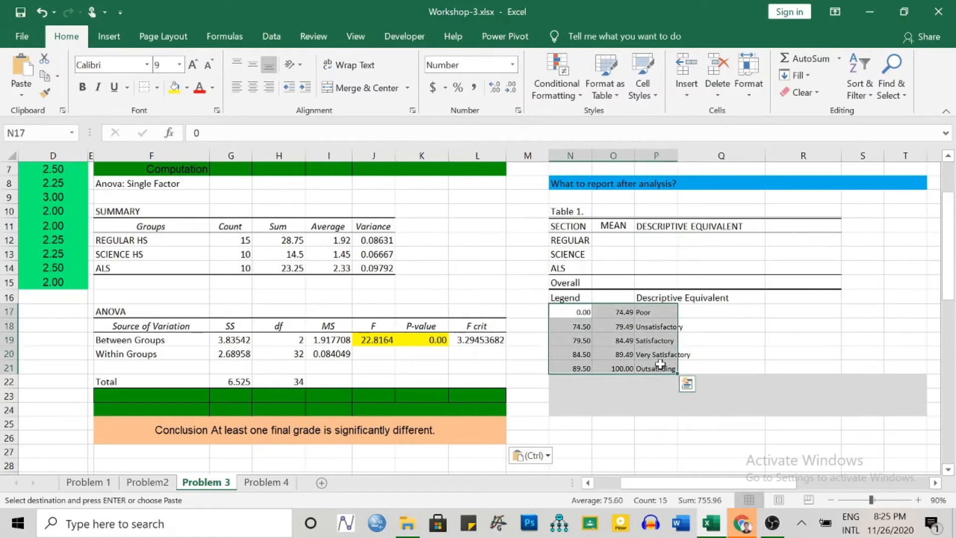
Add the column headings F_c in R11 and p-value in S11 of Table 1
{"action": "left_click", "coordinate": [754, 224]}
{"action": "left_click", "coordinate": [795, 225]}
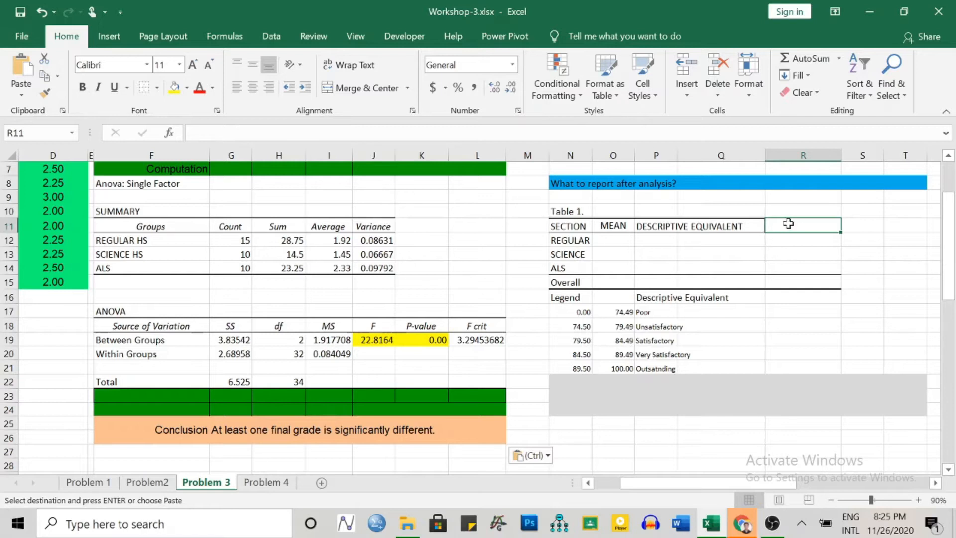
{"action": "type", "text": "F_c"}
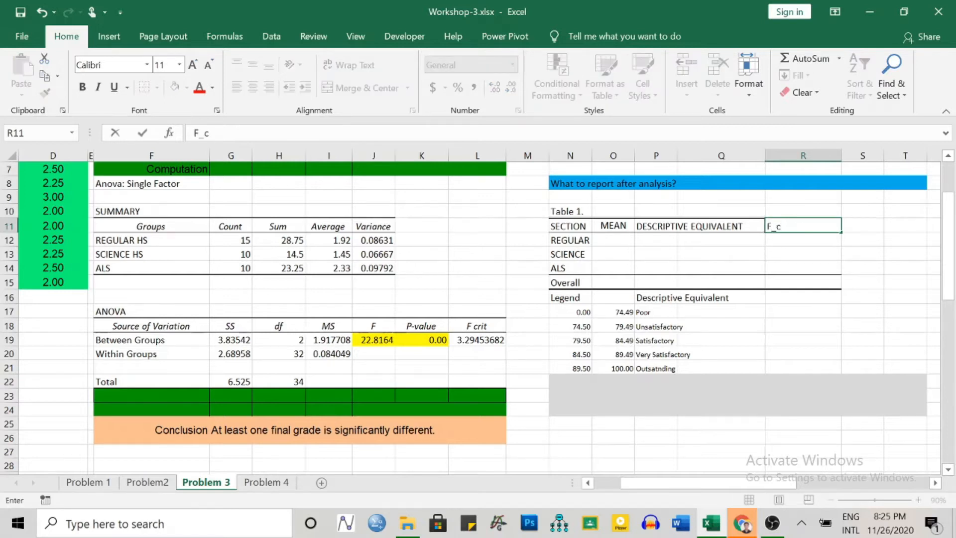
{"action": "left_click", "coordinate": [863, 224]}
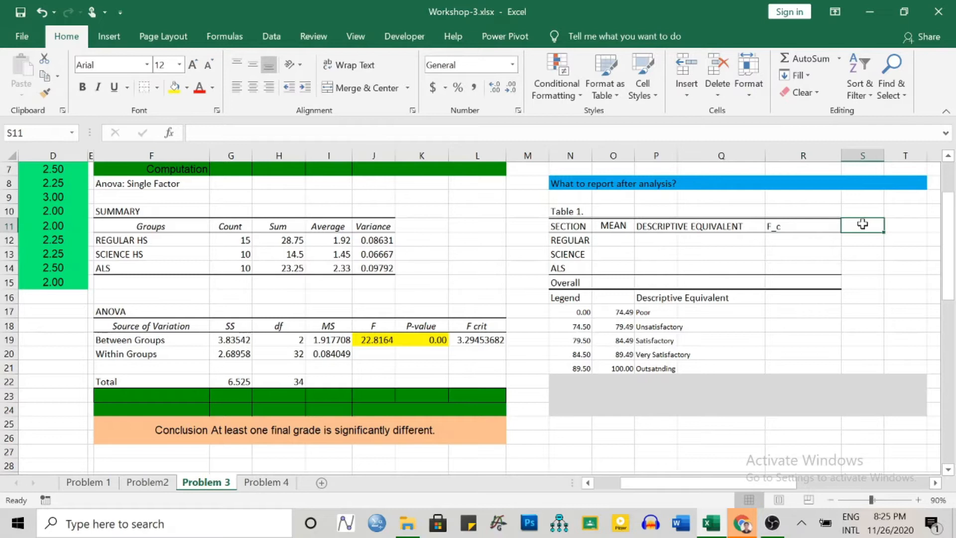
{"action": "type", "text": "p-value"}
Arrange the Table 1 headings with wrapped DESCRIPTIVE EQUIVALENT in P11, F_c in Q11 and p-value in R11, centering N11:R11
{"action": "left_click_drag", "start_coordinate": [803, 226], "coordinate": [727, 233]}
{"action": "left_click", "coordinate": [657, 227]}
{"action": "left_click", "coordinate": [349, 65]}
{"action": "left_click_drag", "start_coordinate": [677, 155], "coordinate": [726, 155]}
{"action": "left_click_drag", "start_coordinate": [580, 239], "coordinate": [846, 246]}
{"action": "left_click", "coordinate": [253, 87]}
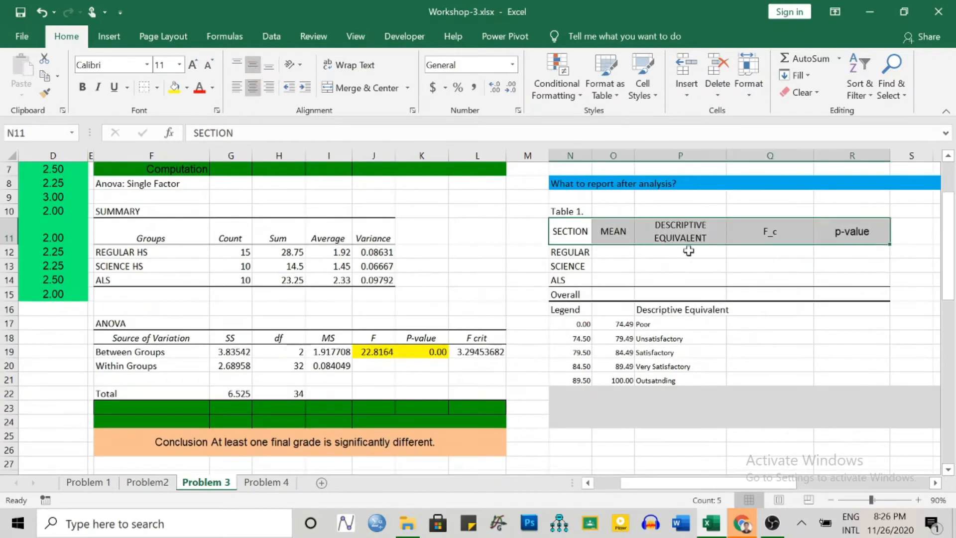
Highlight the three group averages in I12:I14 of the SUMMARY table with yellow fill
{"action": "left_click", "coordinate": [852, 265]}
{"action": "left_click_drag", "start_coordinate": [326, 249], "coordinate": [329, 280]}
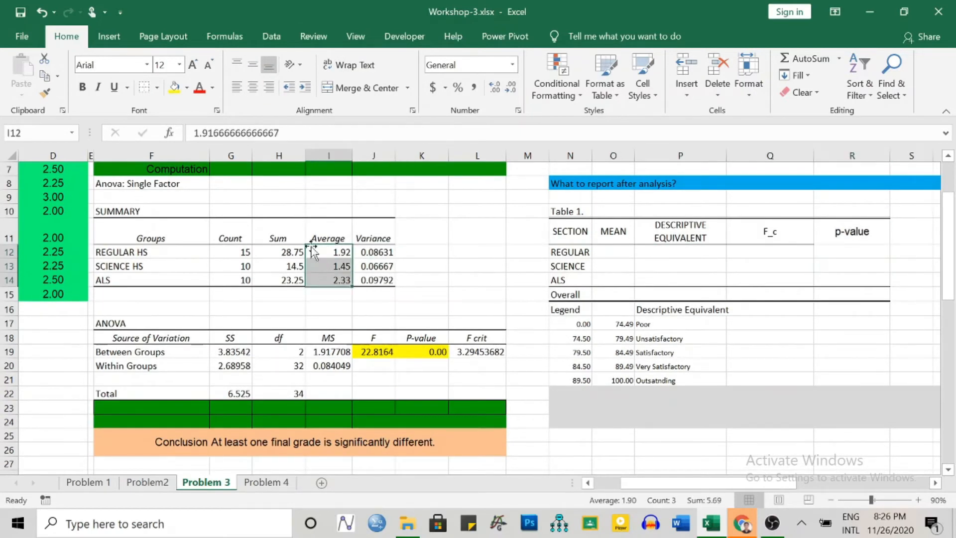
{"action": "left_click", "coordinate": [174, 87]}
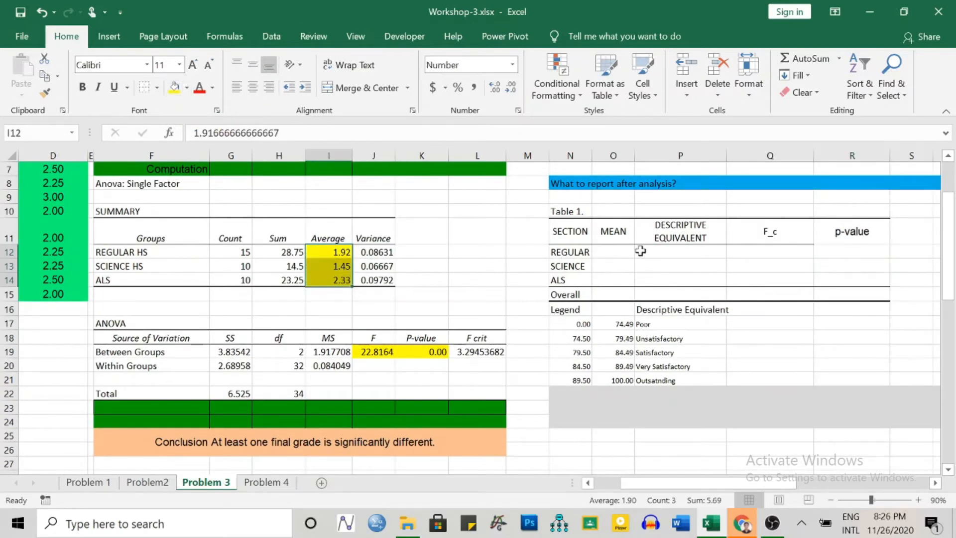
Link the REGULAR, SCIENCE and ALS means in O12:O14 to the group averages in I12:I14
{"action": "left_click", "coordinate": [617, 247]}
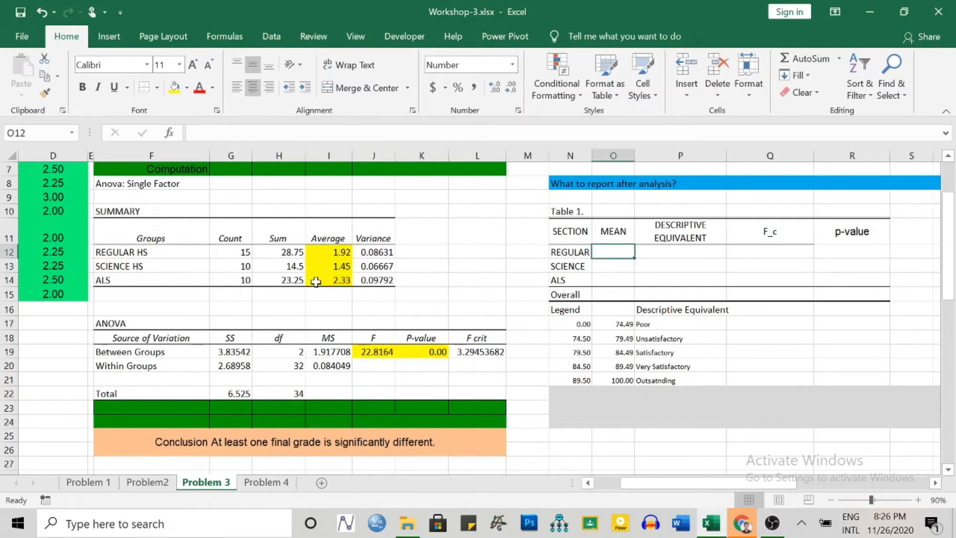
{"action": "type", "text": "="}
{"action": "left_click", "coordinate": [321, 252]}
{"action": "key", "text": "Return"}
{"action": "type", "text": "="}
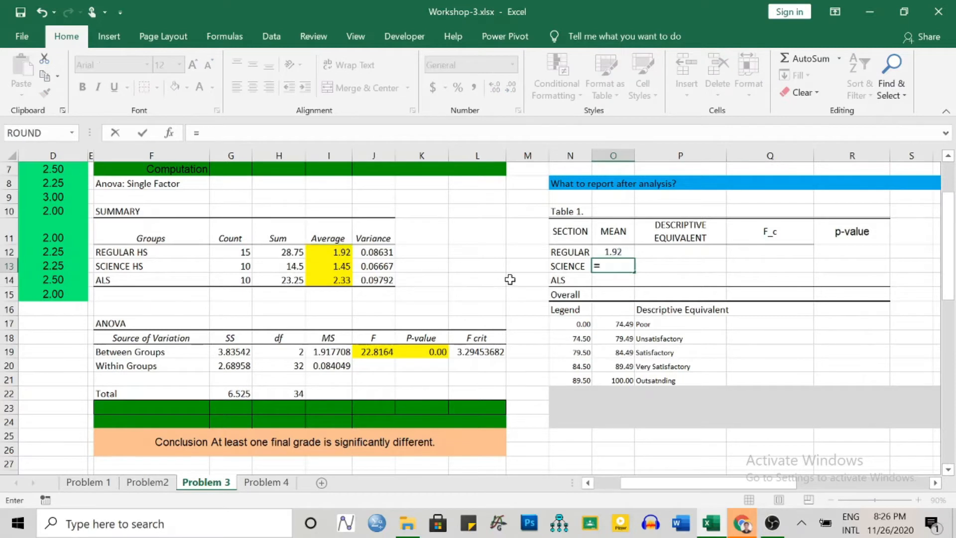
{"action": "left_click", "coordinate": [334, 268]}
{"action": "key", "text": "Return"}
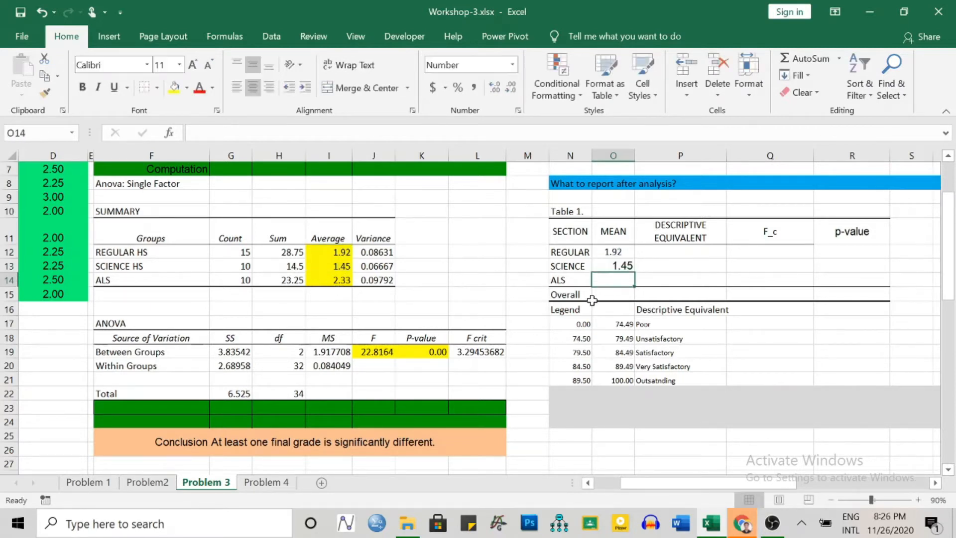
{"action": "type", "text": "="}
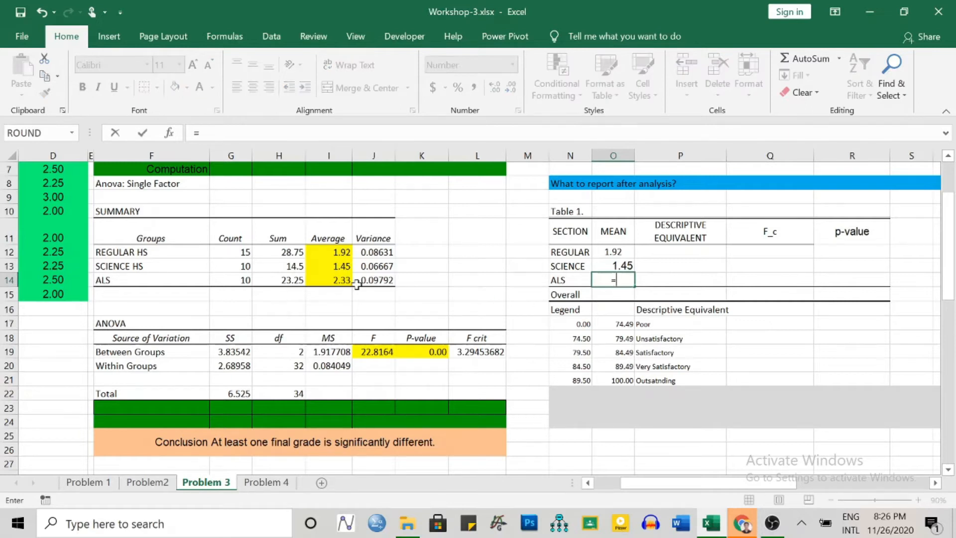
{"action": "left_click", "coordinate": [339, 282]}
{"action": "key", "text": "Return"}
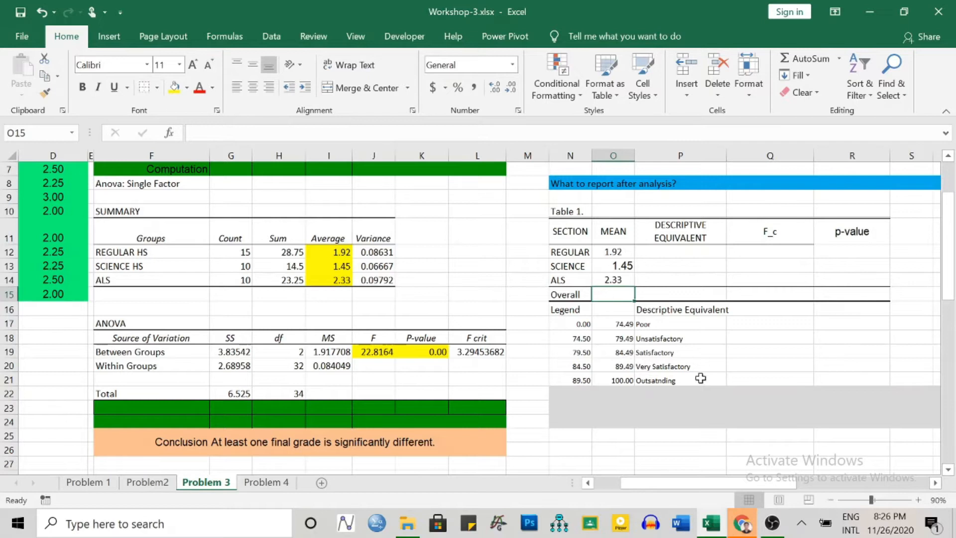
Calculate the Overall mean in O15 with the AVERAGE function over all final grades of the three groups in columns B to D
{"action": "type", "text": "="}
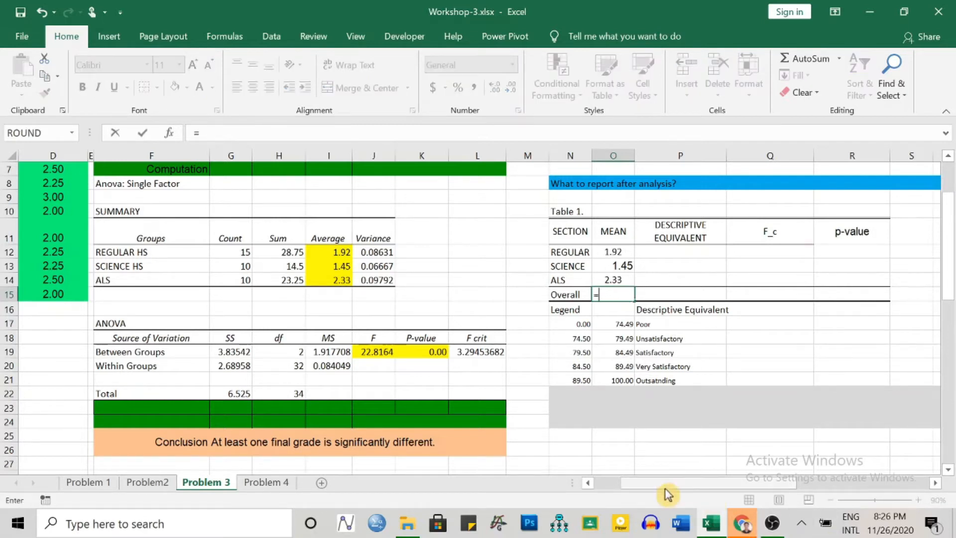
{"action": "type", "text": "averga"}
{"action": "key", "text": "BackSpace"}
{"action": "key", "text": "BackSpace"}
{"action": "key", "text": "BackSpace"}
{"action": "key", "text": "BackSpace"}
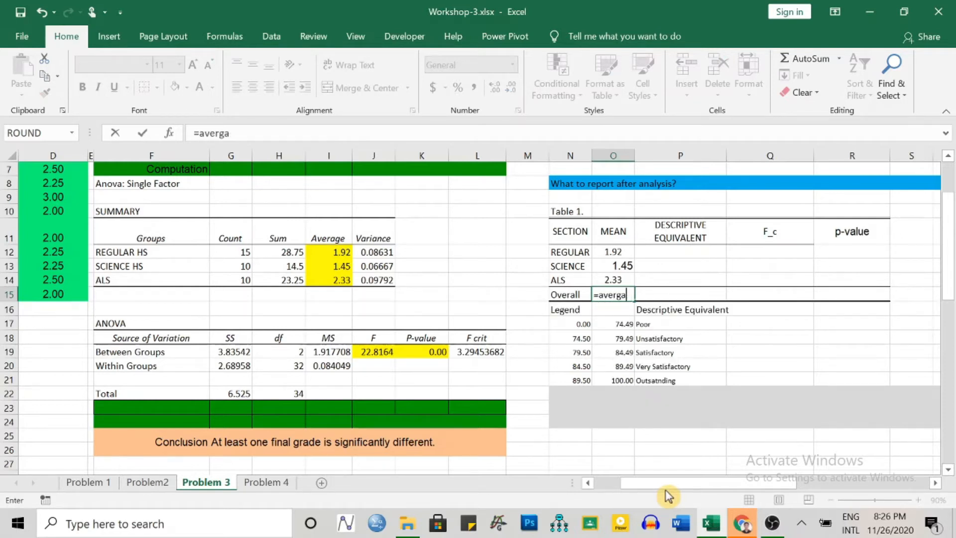
{"action": "type", "text": "age("}
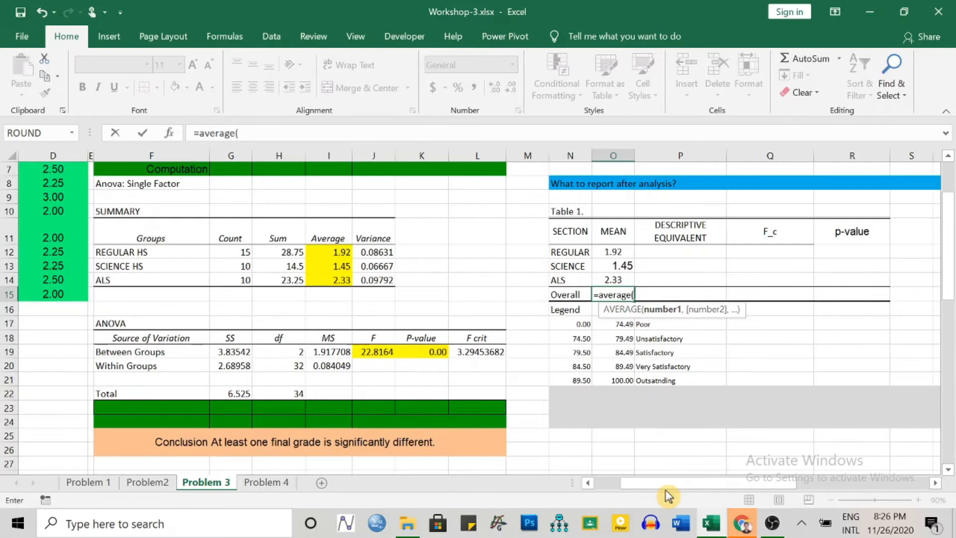
{"action": "left_click_drag", "start_coordinate": [677, 481], "coordinate": [607, 487]}
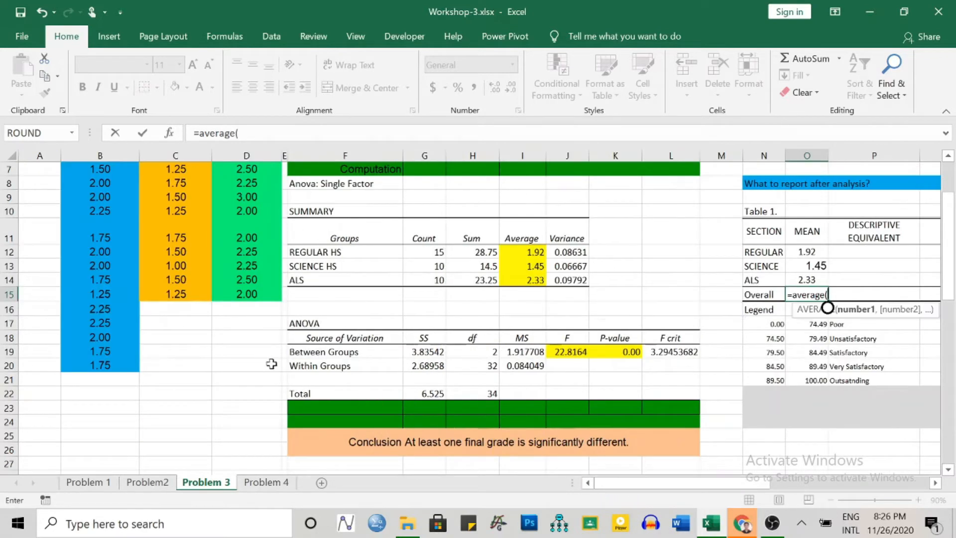
{"action": "scroll", "coordinate": [259, 357], "scroll_direction": "up", "scroll_amount": 2}
{"action": "left_click_drag", "start_coordinate": [82, 244], "coordinate": [230, 417]}
{"action": "type", "text": ")"}
{"action": "key", "text": "Return"}
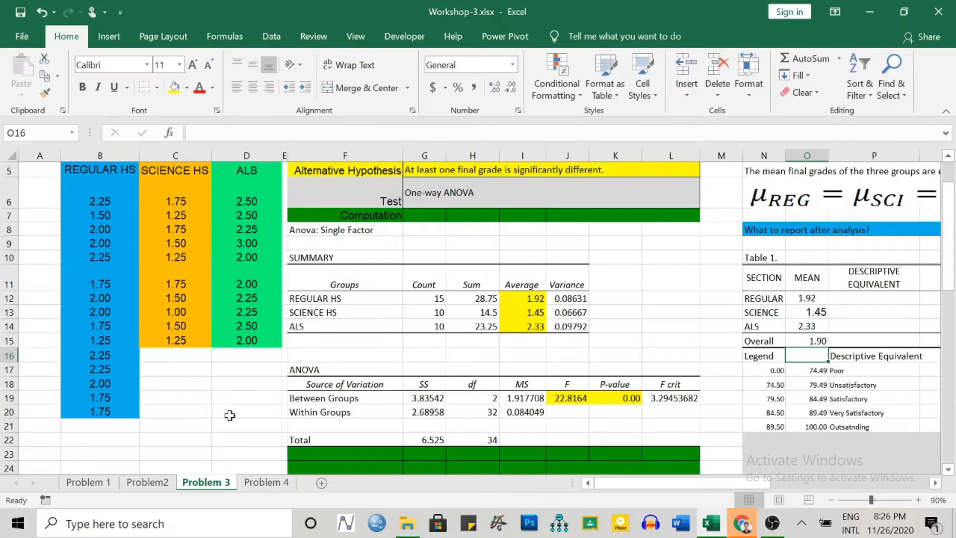
Center the means in O12:O15 in matching Calibri text and make the Overall mean bold
{"action": "scroll", "coordinate": [807, 467], "scroll_direction": "right", "scroll_amount": 3}
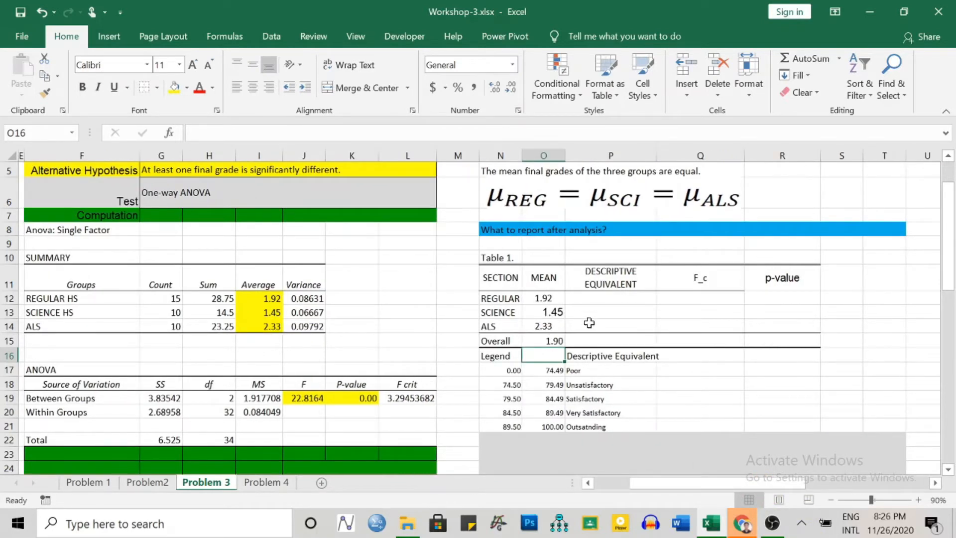
{"action": "left_click_drag", "start_coordinate": [536, 299], "coordinate": [537, 341]}
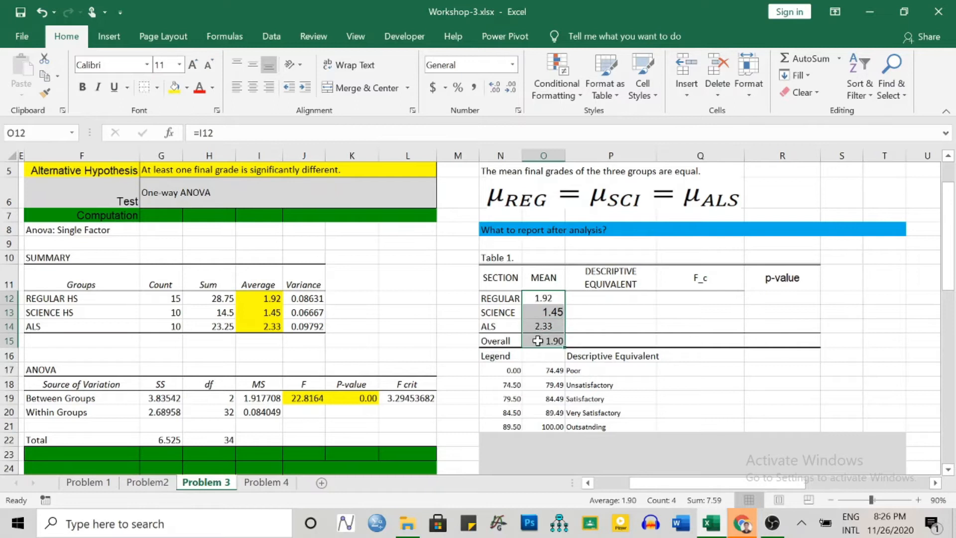
{"action": "left_click", "coordinate": [254, 88]}
{"action": "left_click", "coordinate": [255, 67]}
{"action": "left_click", "coordinate": [253, 87]}
{"action": "left_click", "coordinate": [84, 87]}
{"action": "left_click_drag", "start_coordinate": [543, 298], "coordinate": [543, 327]}
{"action": "left_click", "coordinate": [543, 313]}
{"action": "left_click", "coordinate": [113, 67]}
{"action": "type", "text": "Calibri"}
{"action": "left_click", "coordinate": [700, 326]}
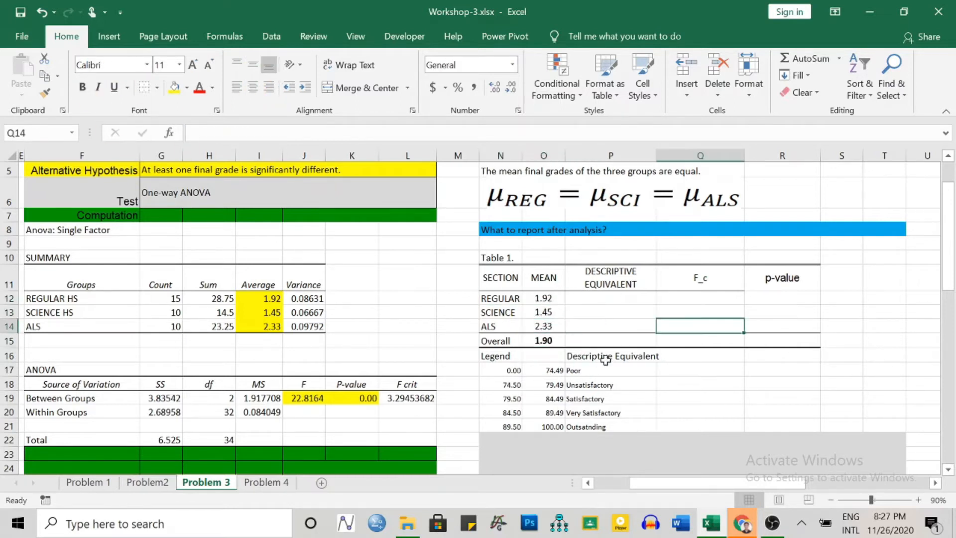
Enter =LOOKUP(O12, N17:P21) in P12 to return the REGULAR section's descriptive equivalent from the legend
{"action": "scroll", "coordinate": [605, 360], "scroll_direction": "down", "scroll_amount": 1}
{"action": "left_click", "coordinate": [728, 323]}
{"action": "scroll", "coordinate": [623, 371], "scroll_direction": "up", "scroll_amount": 1}
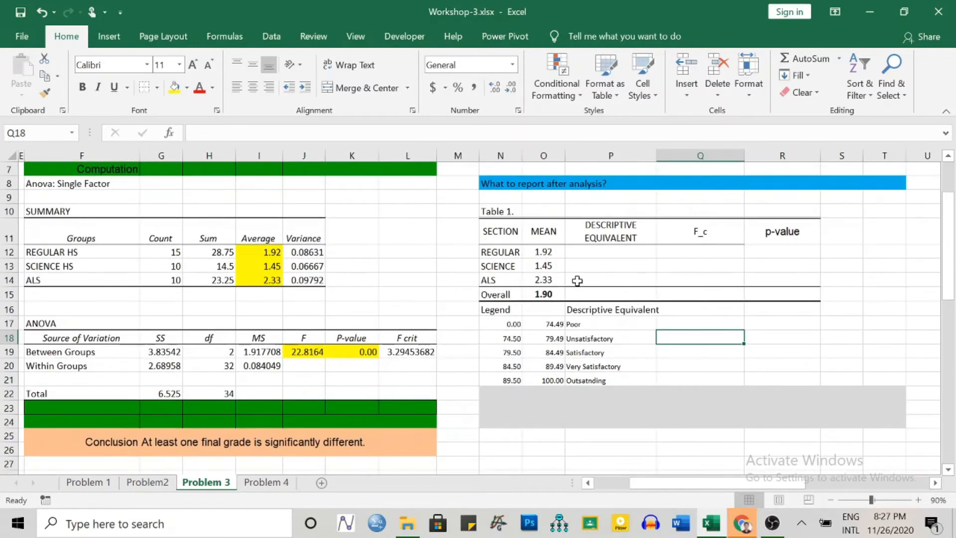
{"action": "left_click", "coordinate": [604, 253]}
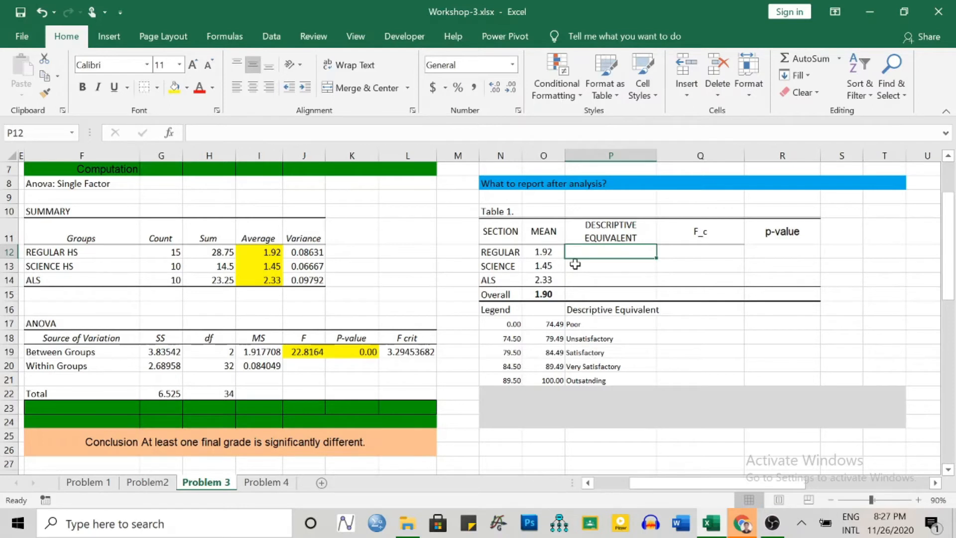
{"action": "type", "text": "=LOOKUP(O12, N17:P21"}
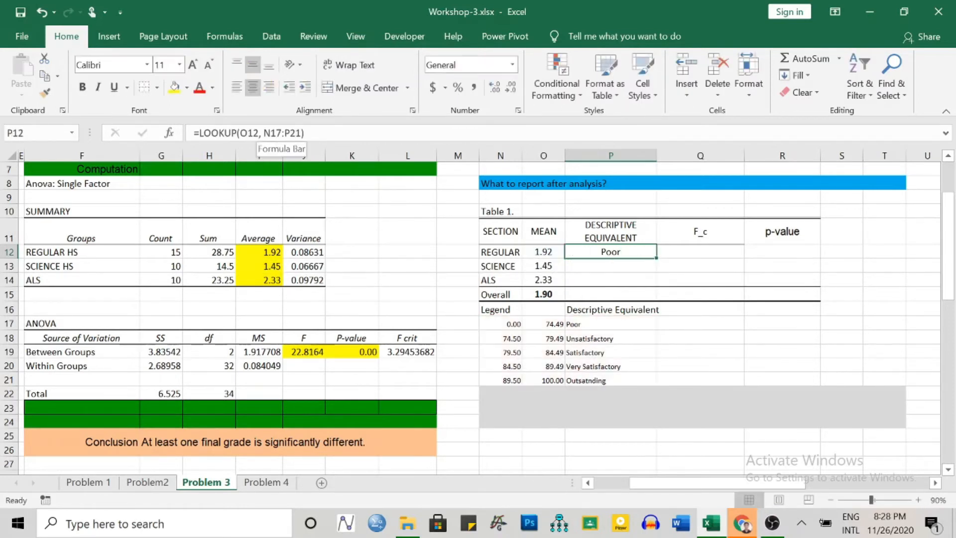
{"action": "left_click", "coordinate": [263, 134]}
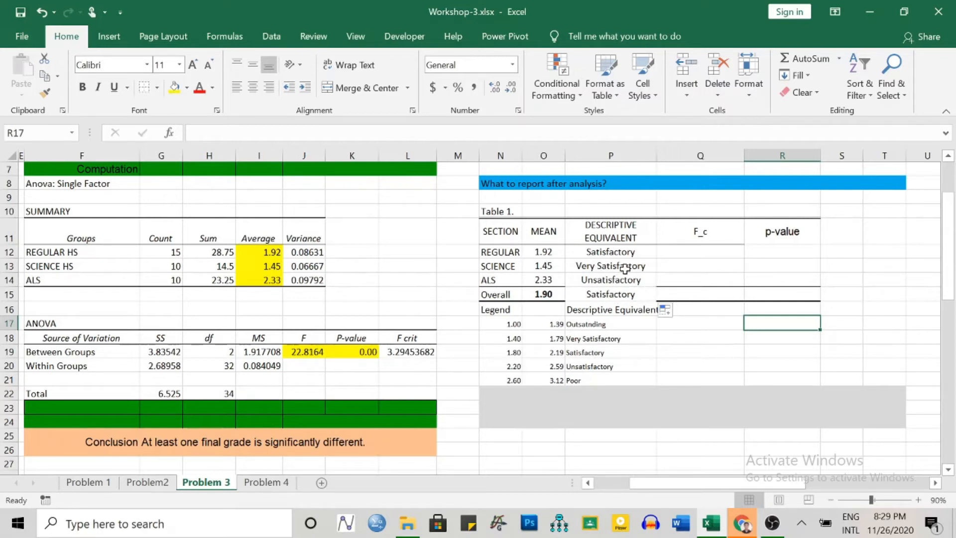
Enter the F statistic from J19, rounded to 22.82, in the F_c column at Q12
{"action": "left_click", "coordinate": [667, 250]}
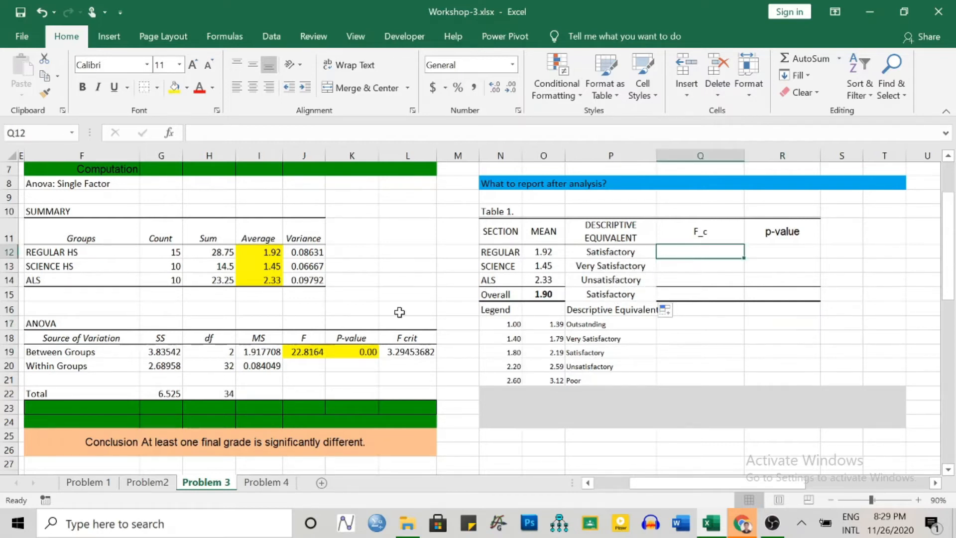
{"action": "left_click", "coordinate": [305, 353]}
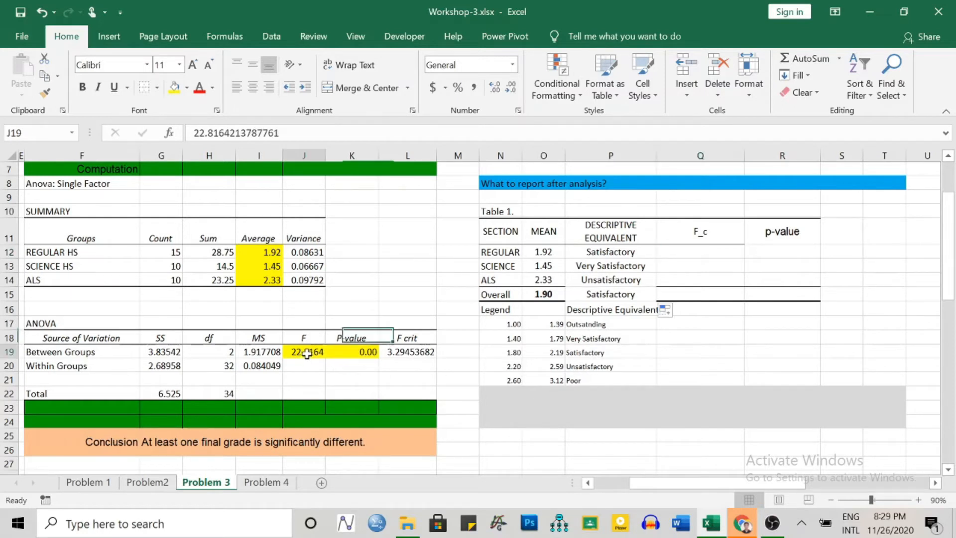
{"action": "left_click", "coordinate": [709, 249]}
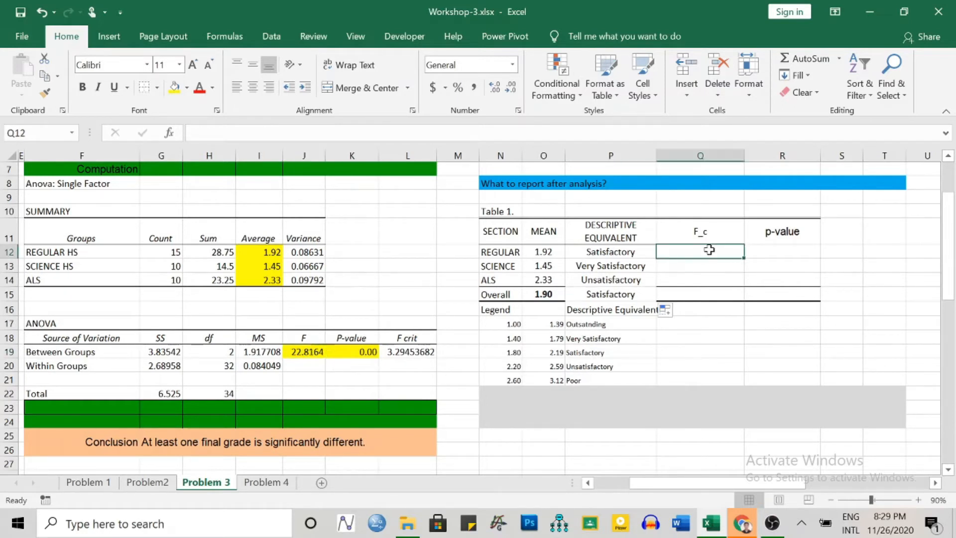
{"action": "type", "text": "22.82"}
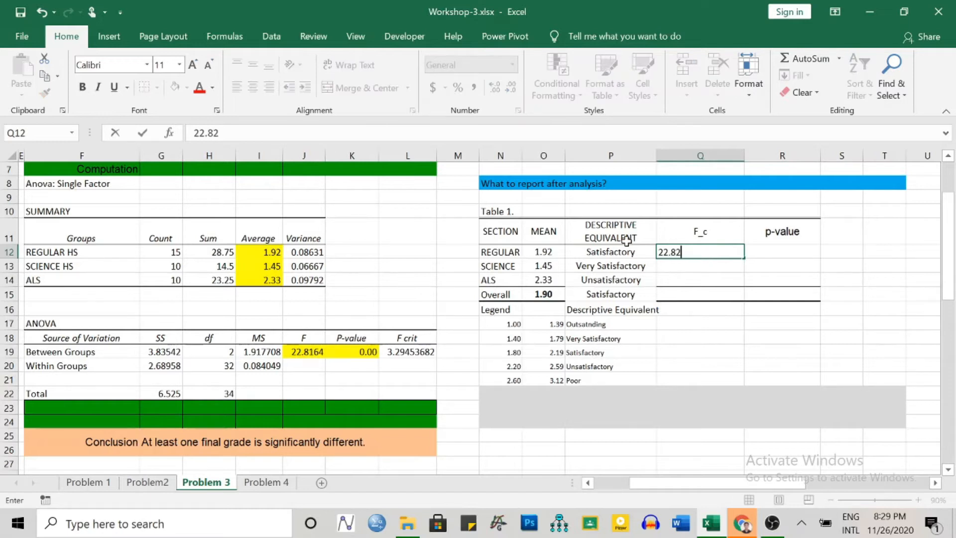
{"action": "key", "text": "Return"}
Link the p-value cell R12 to the P-value in K19 of the ANOVA table and center it
{"action": "left_click", "coordinate": [778, 254]}
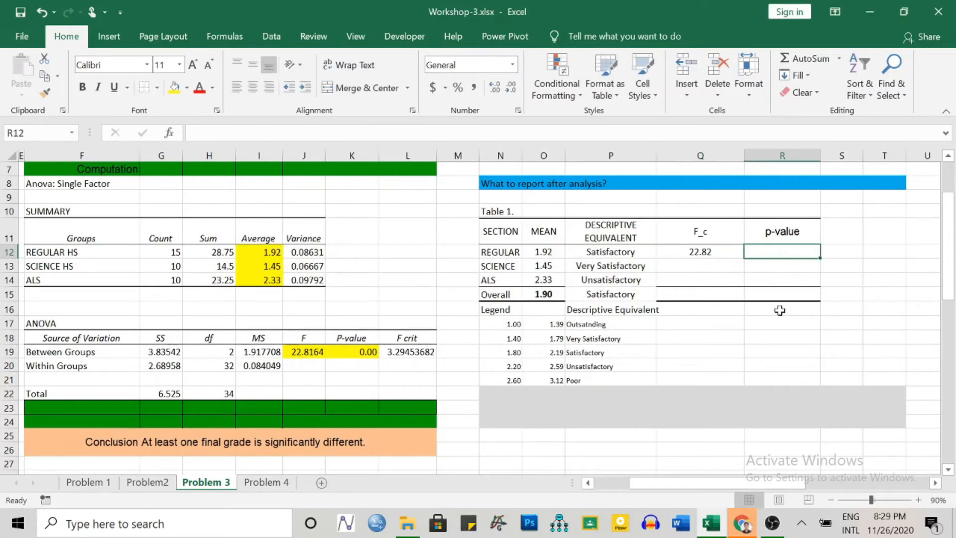
{"action": "type", "text": "="}
{"action": "left_click", "coordinate": [357, 352]}
{"action": "key", "text": "Return"}
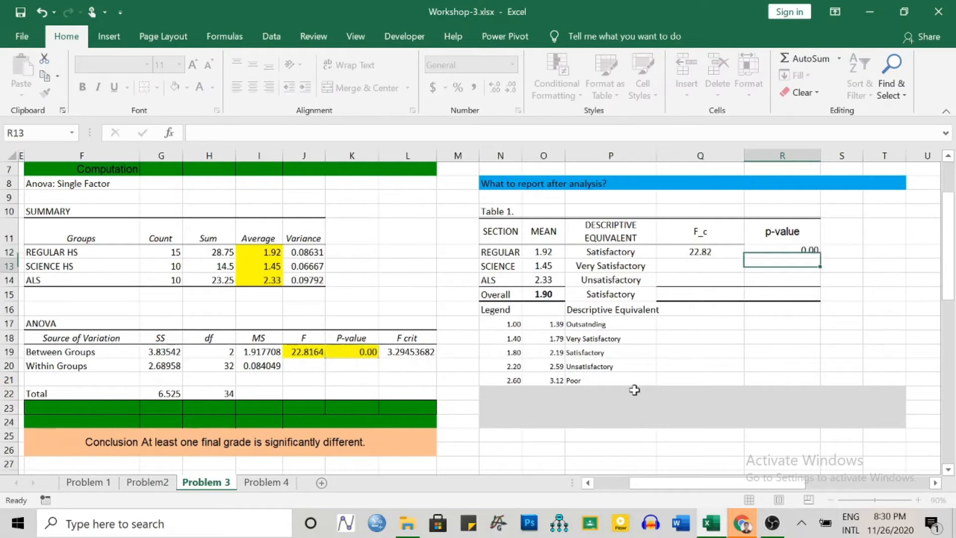
{"action": "left_click", "coordinate": [759, 251]}
Append two asterisks to the F statistic in Q12 so it reads 22.82**
{"action": "left_click", "coordinate": [697, 252]}
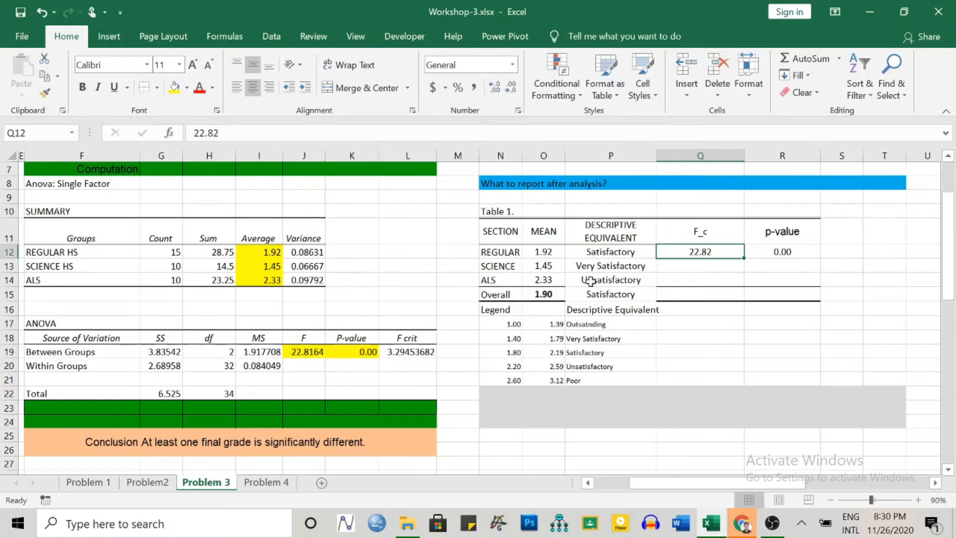
{"action": "left_click", "coordinate": [802, 254]}
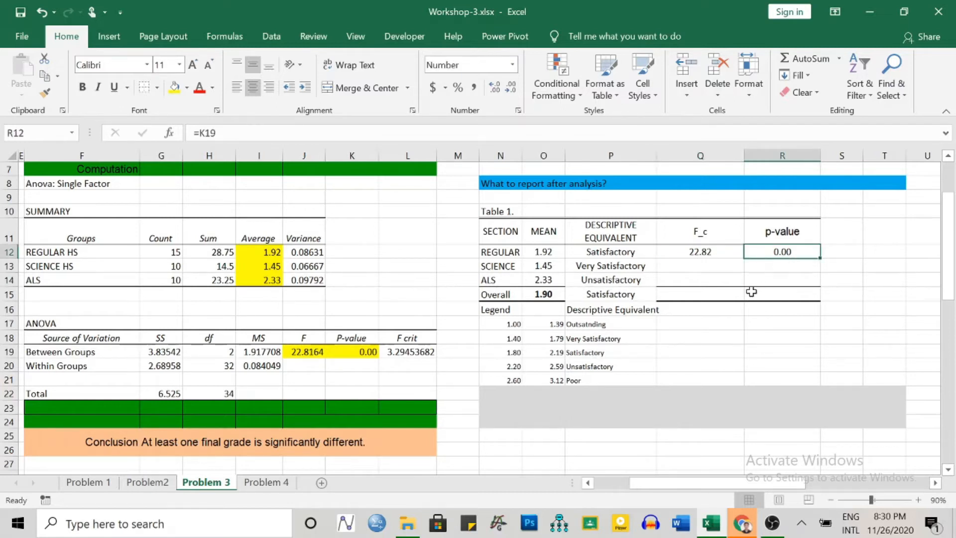
{"action": "left_click", "coordinate": [718, 254]}
{"action": "key", "text": "F2"}
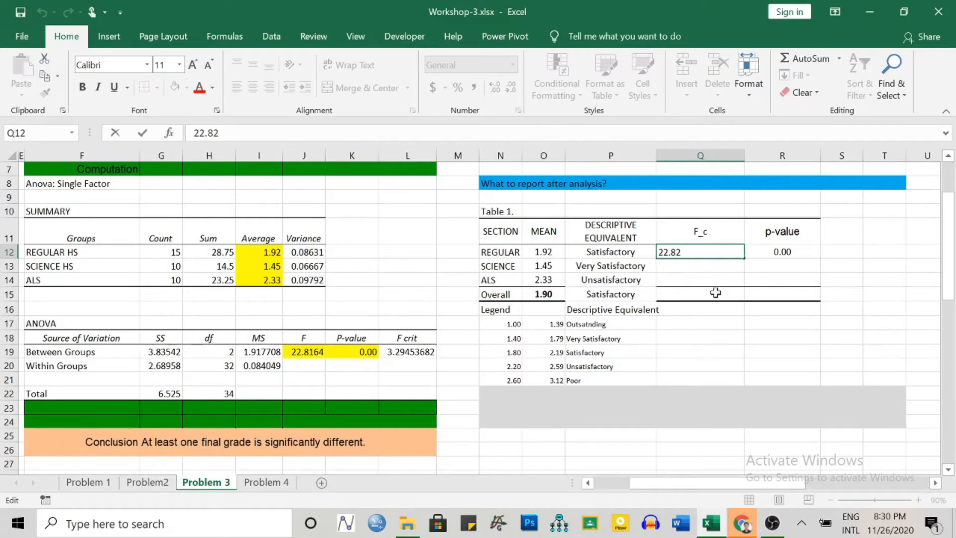
{"action": "left_click", "coordinate": [703, 277]}
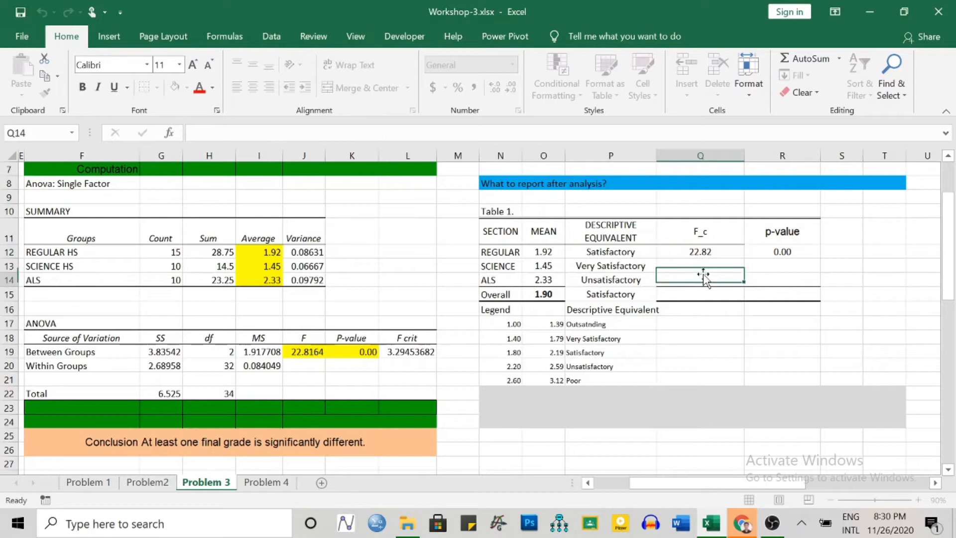
{"action": "left_click", "coordinate": [719, 250]}
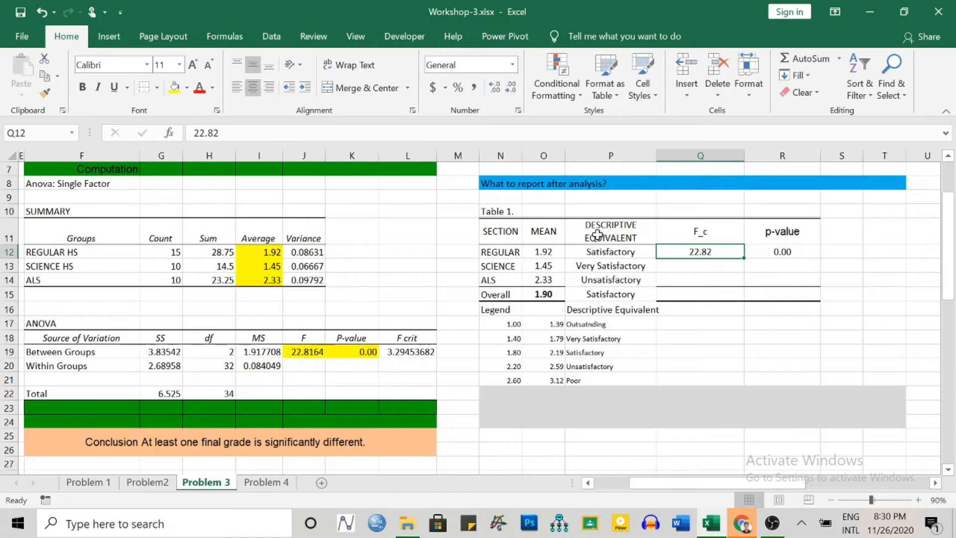
{"action": "key", "text": "F2"}
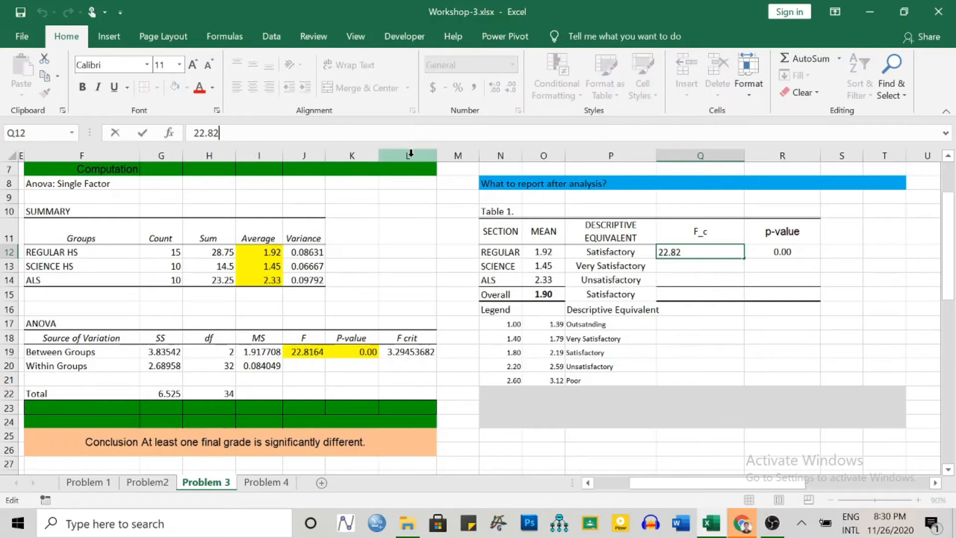
{"action": "key", "text": "Return"}
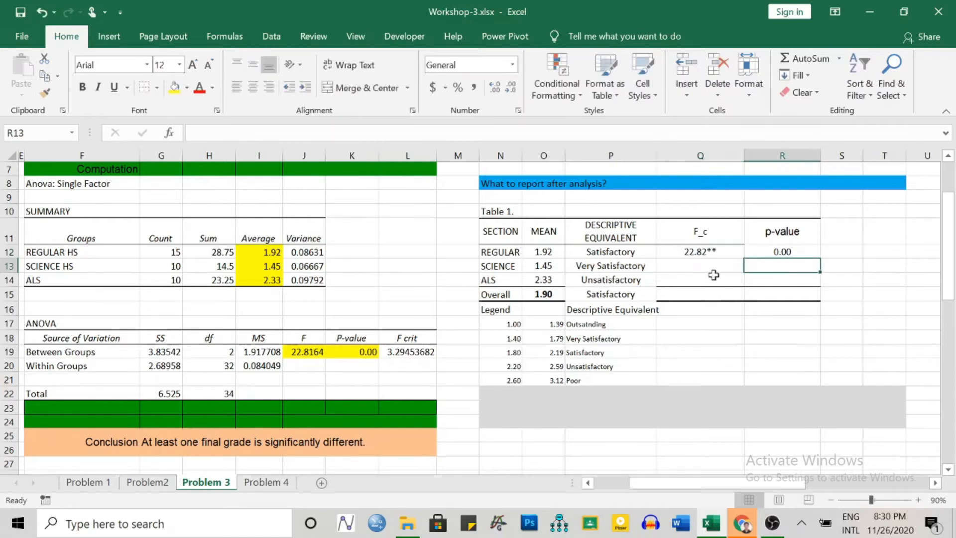
Add a significance note beside the legend with ** in Q21 and "highly significant" in R21
{"action": "left_click", "coordinate": [707, 253]}
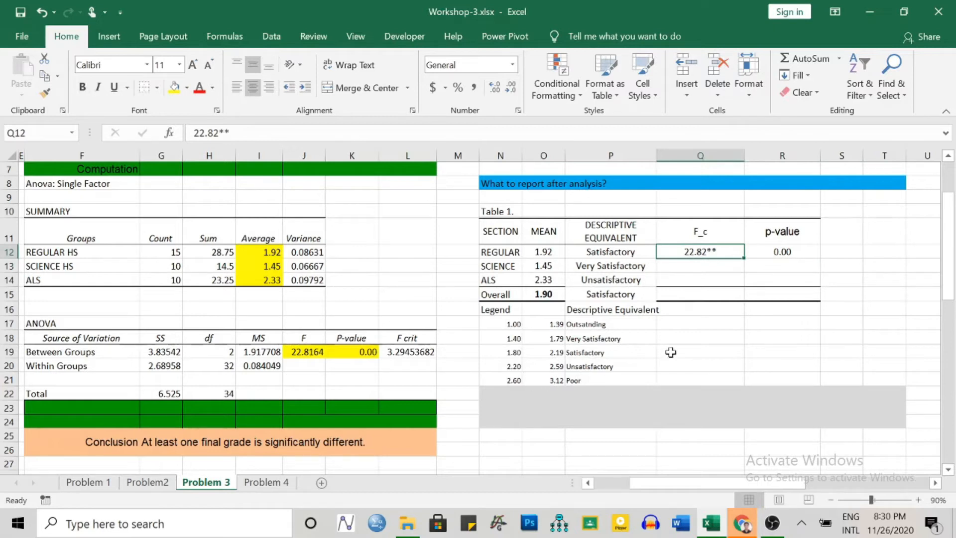
{"action": "left_click", "coordinate": [505, 391]}
{"action": "left_click", "coordinate": [682, 379]}
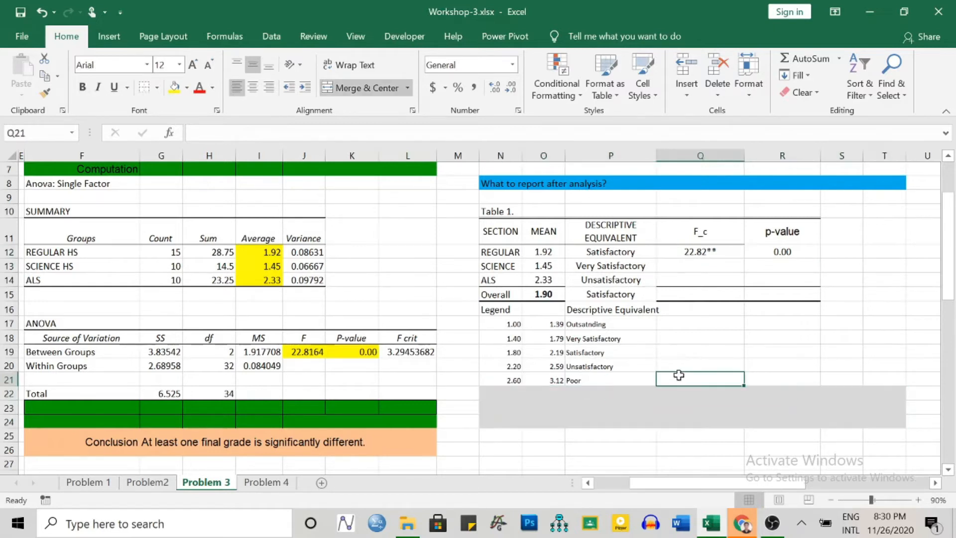
{"action": "type", "text": "**"}
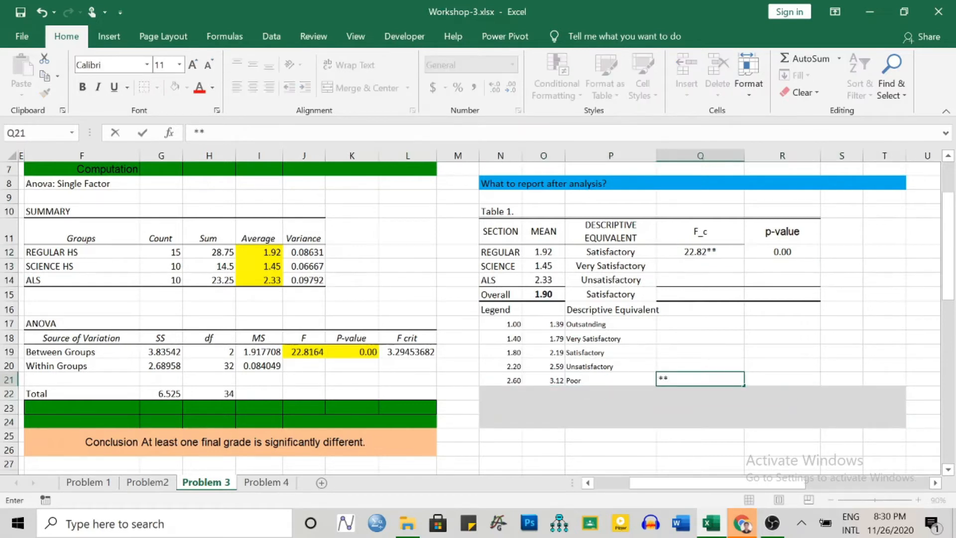
{"action": "key", "text": "Tab"}
{"action": "type", "text": "highly significant"}
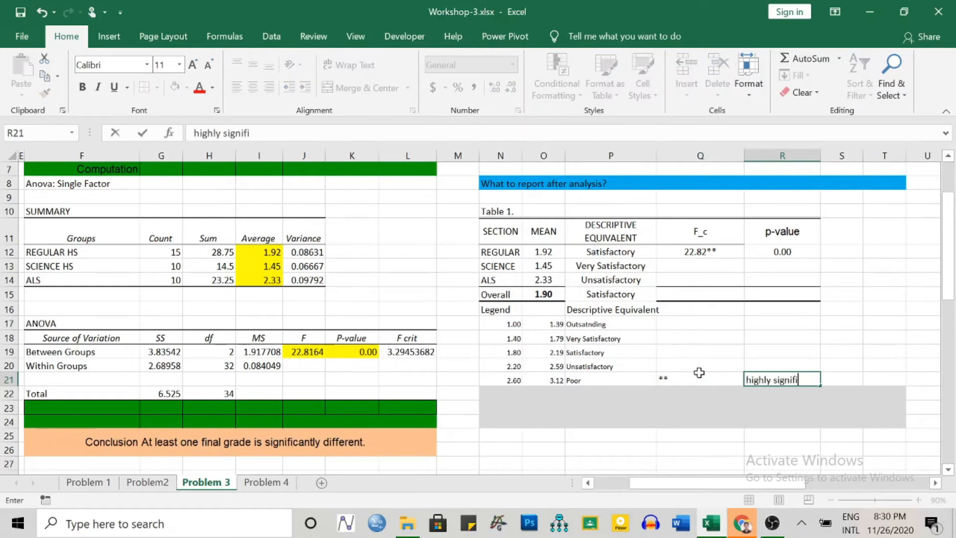
{"action": "left_click", "coordinate": [869, 367]}
{"action": "left_click", "coordinate": [794, 375]}
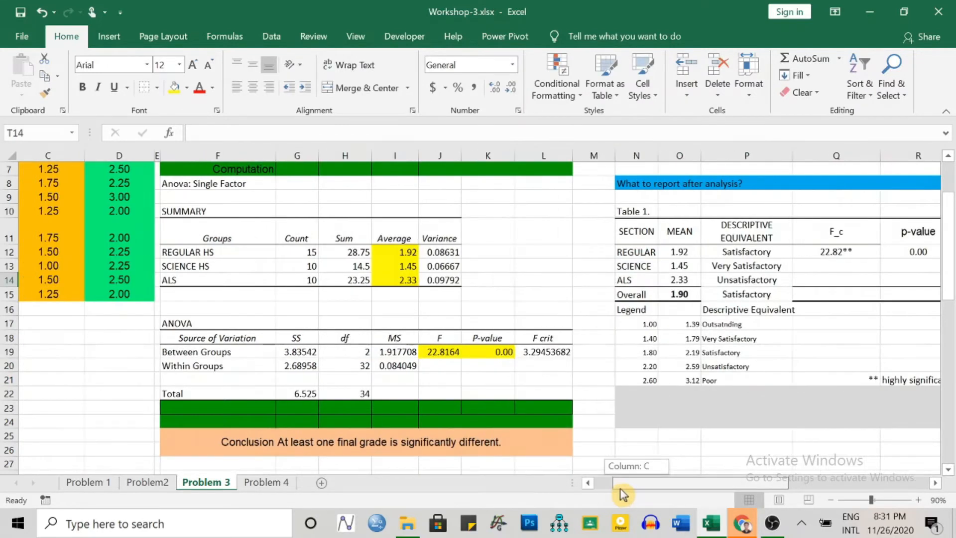
Review the ANOVA output alongside the finished report table, including the P-value in K19
{"action": "left_click_drag", "start_coordinate": [621, 492], "coordinate": [620, 491]}
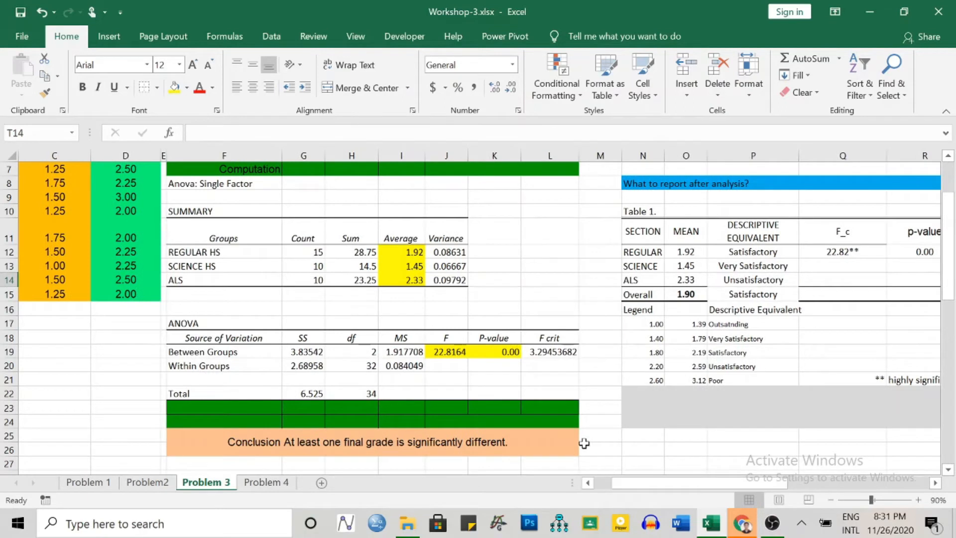
{"action": "left_click_drag", "start_coordinate": [640, 480], "coordinate": [640, 489]}
{"action": "left_click_drag", "start_coordinate": [637, 488], "coordinate": [637, 486]}
{"action": "mouse_move", "coordinate": [686, 483]}
{"action": "left_mouse_down"}
{"action": "mouse_move", "coordinate": [700, 490]}
{"action": "mouse_move", "coordinate": [692, 488]}
{"action": "left_mouse_up"}
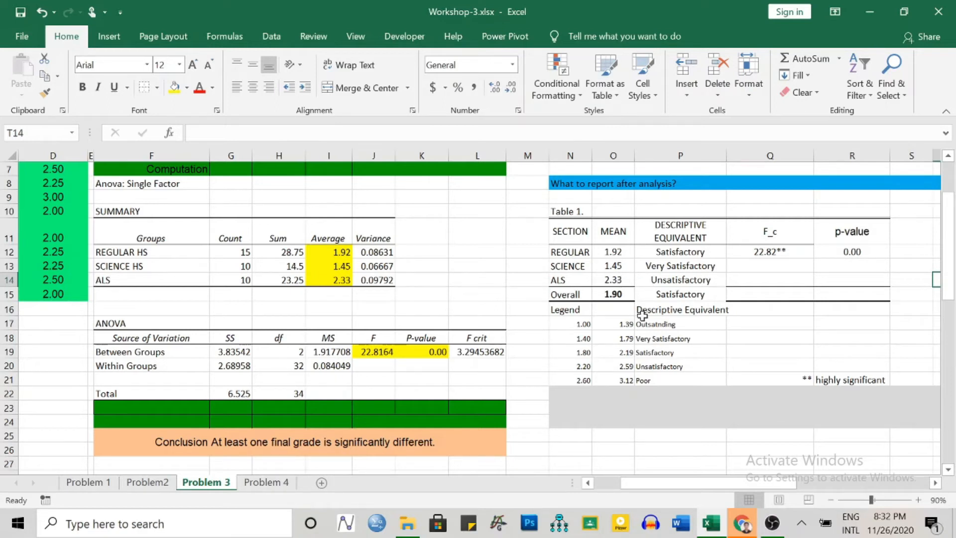
{"action": "left_click_drag", "start_coordinate": [636, 486], "coordinate": [742, 485]}
{"action": "left_click", "coordinate": [498, 352]}
Examine the list of post-hoc tests in AB1:AC4 on the Problem 3 sheet
{"action": "scroll", "coordinate": [755, 371], "scroll_direction": "up", "scroll_amount": 2}
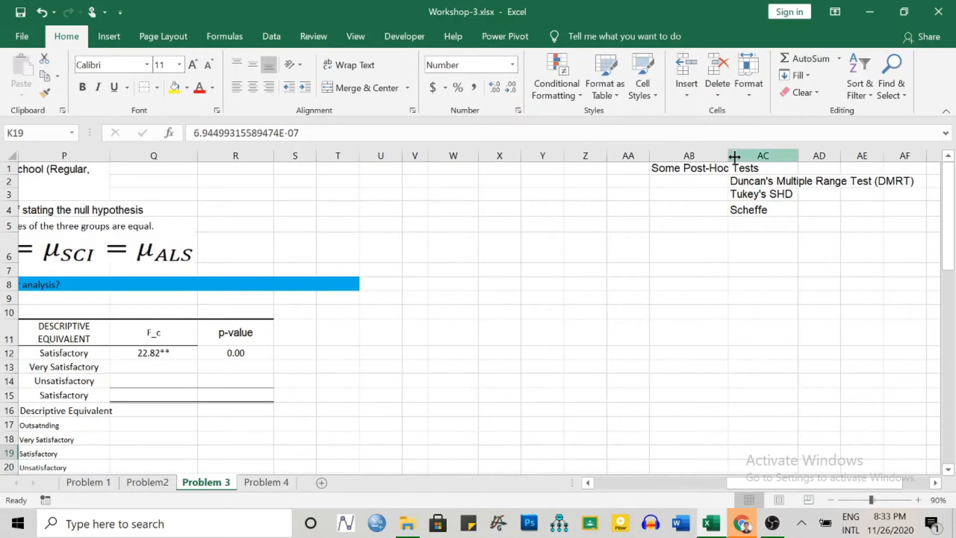
{"action": "left_click", "coordinate": [679, 167]}
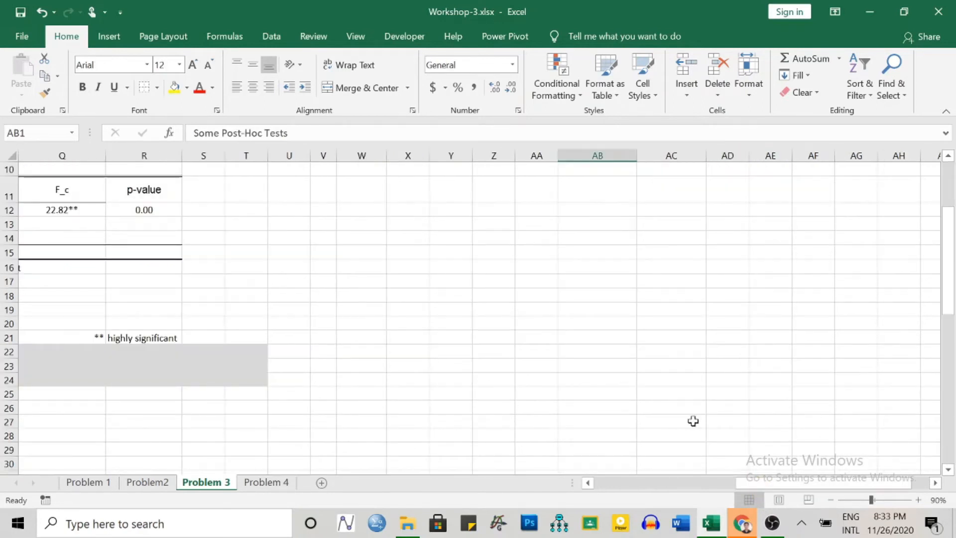
{"action": "scroll", "coordinate": [693, 421], "scroll_direction": "up", "scroll_amount": 3}
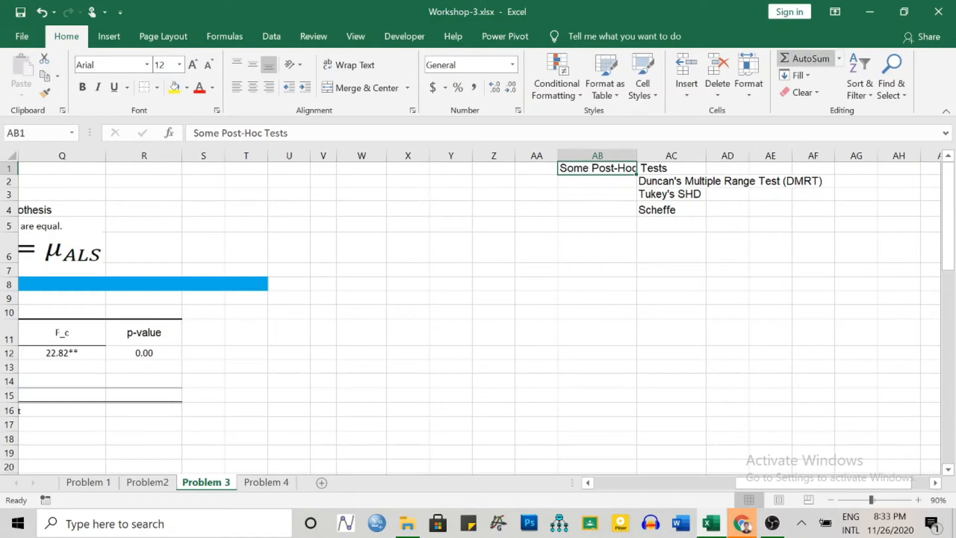
{"action": "left_click", "coordinate": [617, 225]}
{"action": "left_click_drag", "start_coordinate": [591, 169], "coordinate": [812, 215]}
{"action": "left_click_drag", "start_coordinate": [640, 252], "coordinate": [635, 252]}
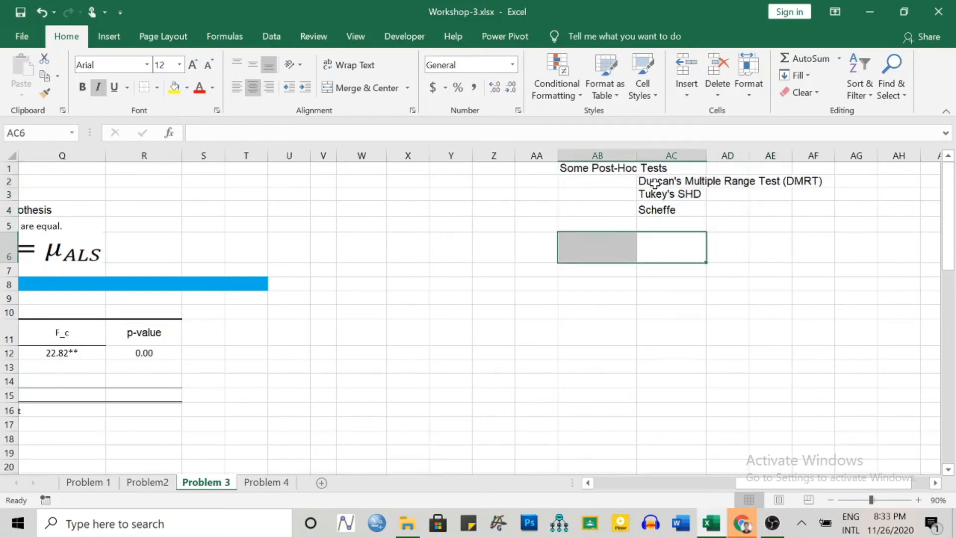
{"action": "left_click", "coordinate": [770, 248]}
{"action": "left_click", "coordinate": [695, 193]}
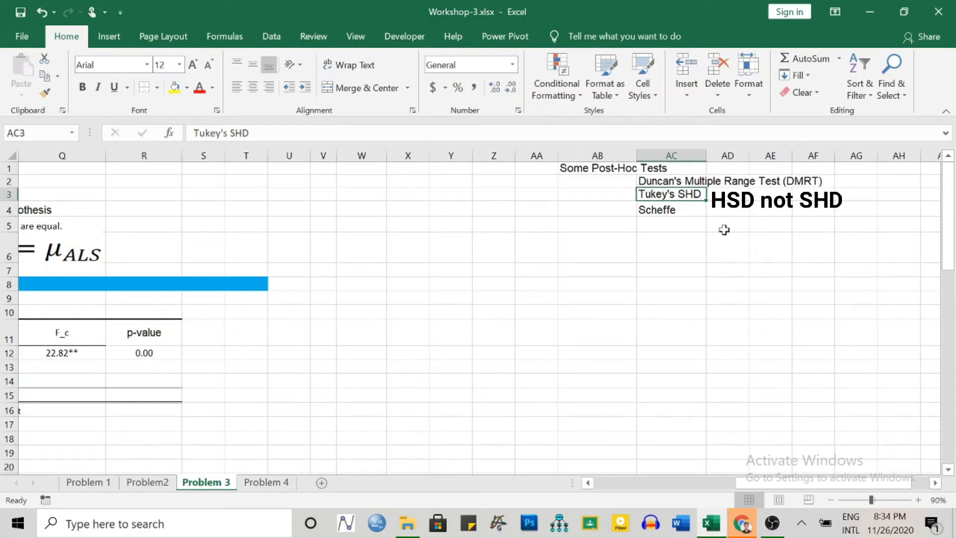
{"action": "left_click", "coordinate": [682, 211]}
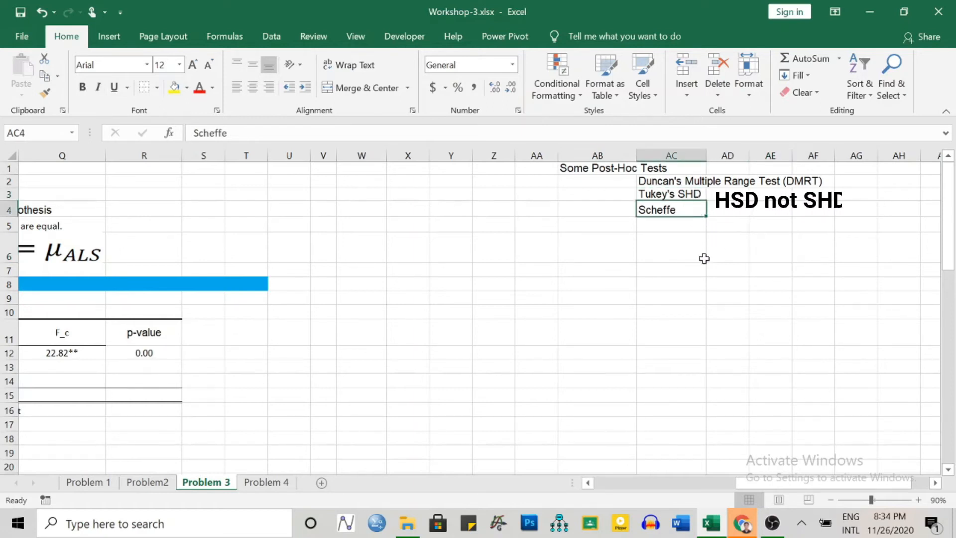
{"action": "left_click", "coordinate": [674, 228]}
{"action": "left_click", "coordinate": [676, 244]}
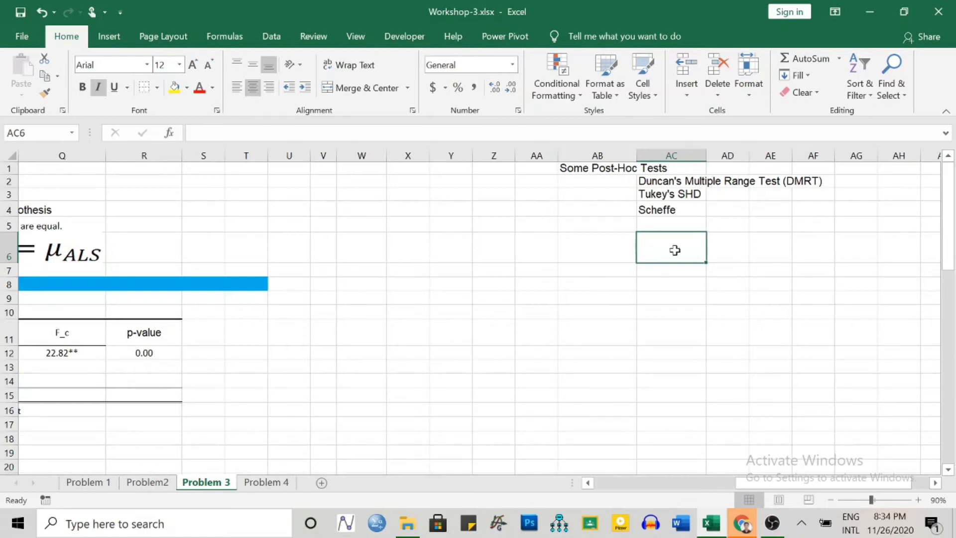
{"action": "left_click_drag", "start_coordinate": [799, 483], "coordinate": [663, 488]}
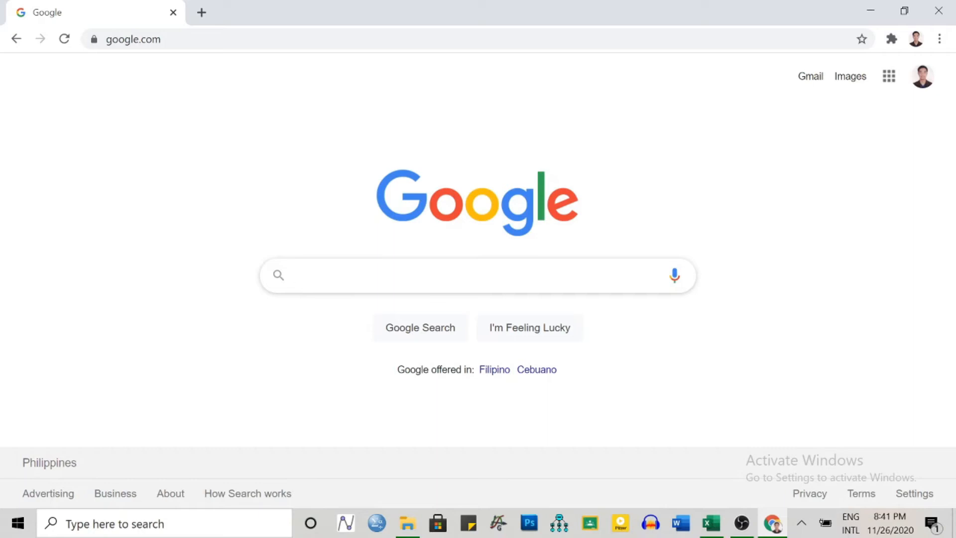
In Chrome, search Google for "post hoc test calculator" and open the astatsa.com ANOVA with post-hoc Tukey HSD calculator
{"action": "type", "text": "post hoc test calculator"}
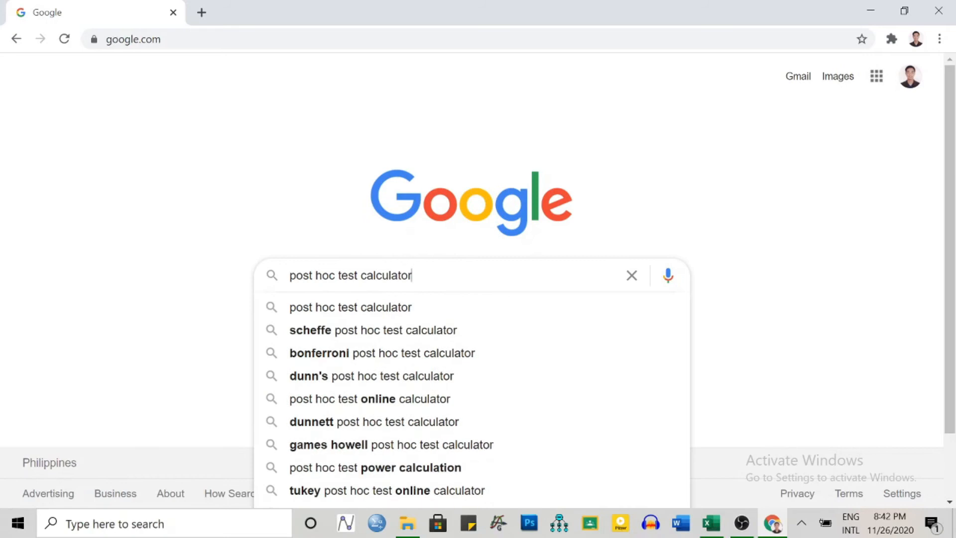
{"action": "key", "text": "Return"}
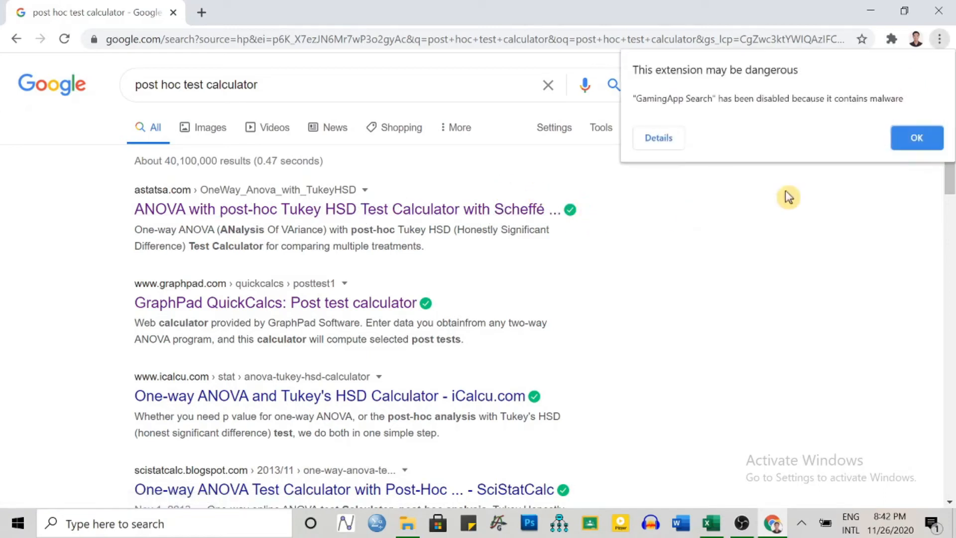
{"action": "left_click", "coordinate": [318, 213]}
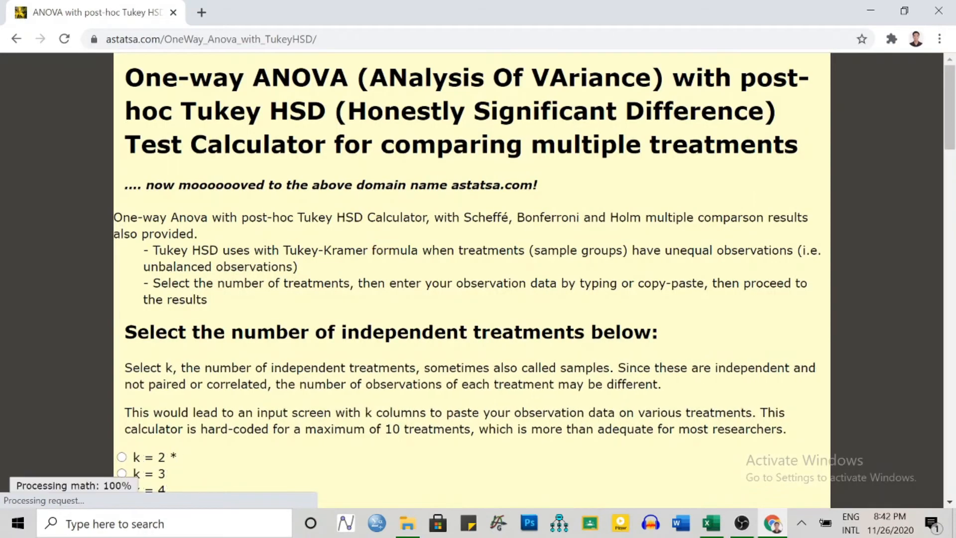
Set the number of treatments to k = 3, turn off the demo example data and proceed to treatment data entry
{"action": "scroll", "coordinate": [307, 279], "scroll_direction": "down", "scroll_amount": 2}
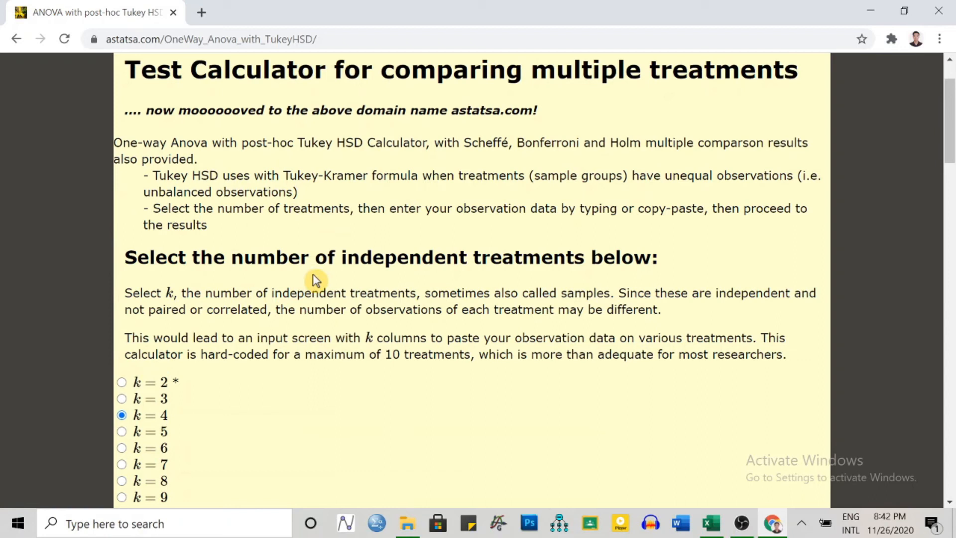
{"action": "scroll", "coordinate": [315, 270], "scroll_direction": "up", "scroll_amount": 2}
{"action": "scroll", "coordinate": [317, 277], "scroll_direction": "down", "scroll_amount": 3}
{"action": "scroll", "coordinate": [317, 277], "scroll_direction": "down", "scroll_amount": 1}
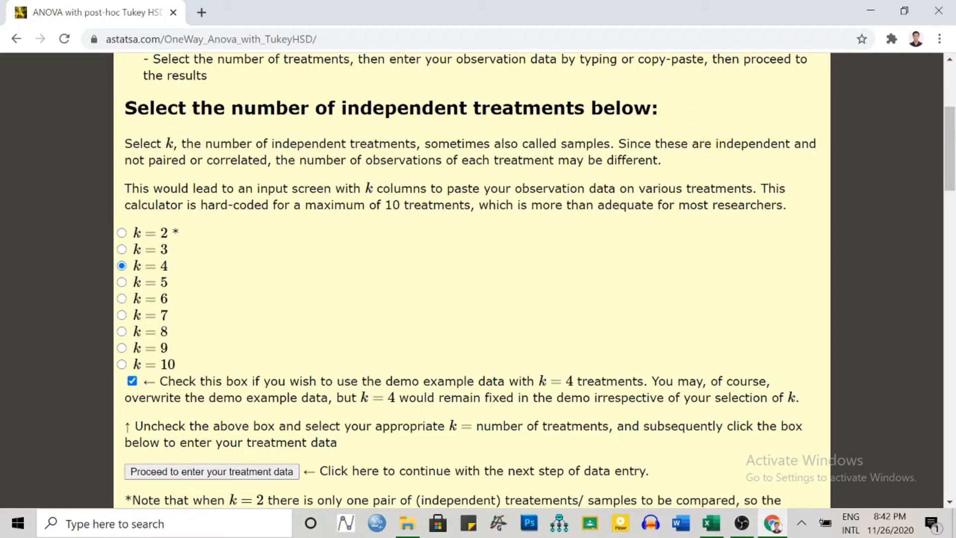
{"action": "left_click", "coordinate": [122, 250]}
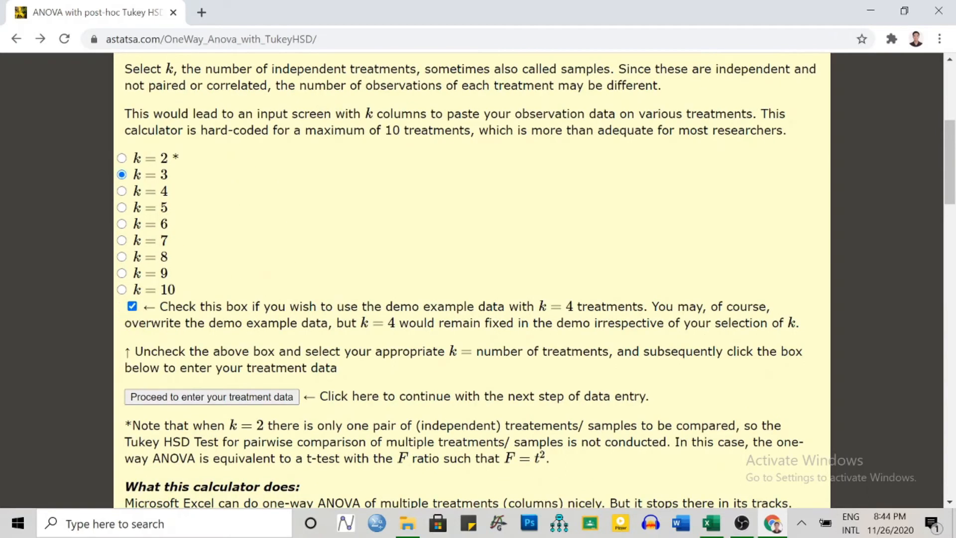
{"action": "left_click", "coordinate": [132, 308]}
{"action": "scroll", "coordinate": [175, 251], "scroll_direction": "up", "scroll_amount": 1}
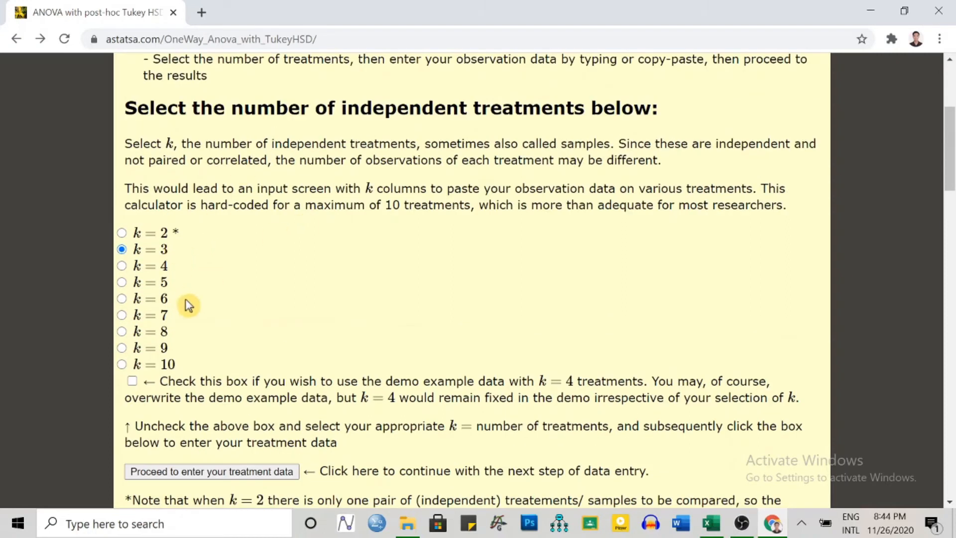
{"action": "scroll", "coordinate": [193, 299], "scroll_direction": "down", "scroll_amount": 1}
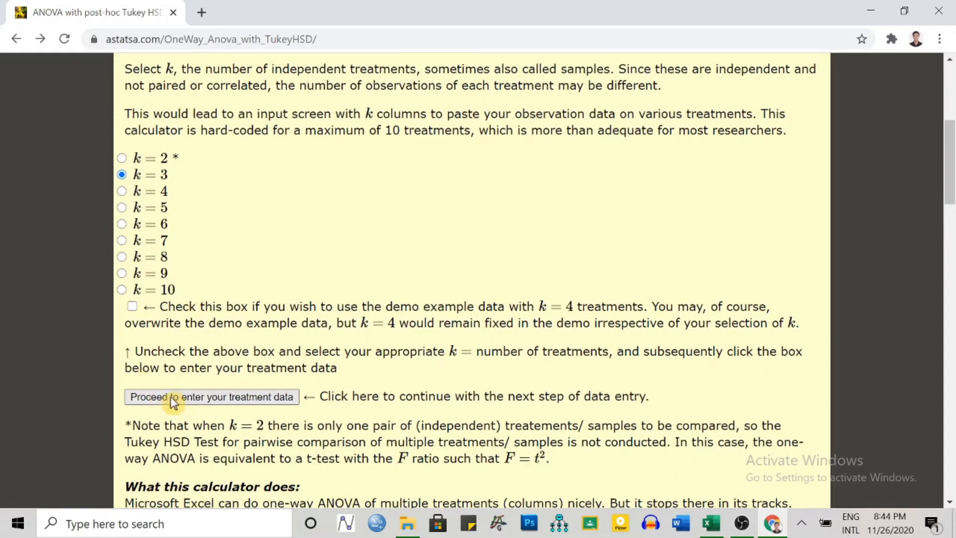
{"action": "left_click", "coordinate": [218, 399]}
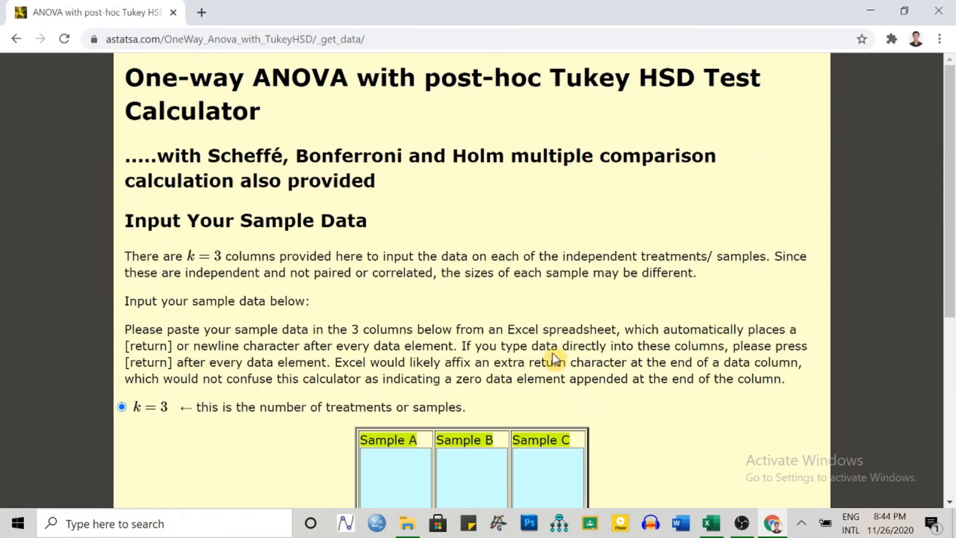
Examine the data entry columns for Sample A, Sample B and Sample C on the calculator's input page
{"action": "scroll", "coordinate": [547, 348], "scroll_direction": "down", "scroll_amount": 2}
{"action": "scroll", "coordinate": [544, 341], "scroll_direction": "down", "scroll_amount": 3}
{"action": "scroll", "coordinate": [545, 341], "scroll_direction": "up", "scroll_amount": 2}
{"action": "scroll", "coordinate": [545, 340], "scroll_direction": "down", "scroll_amount": 2}
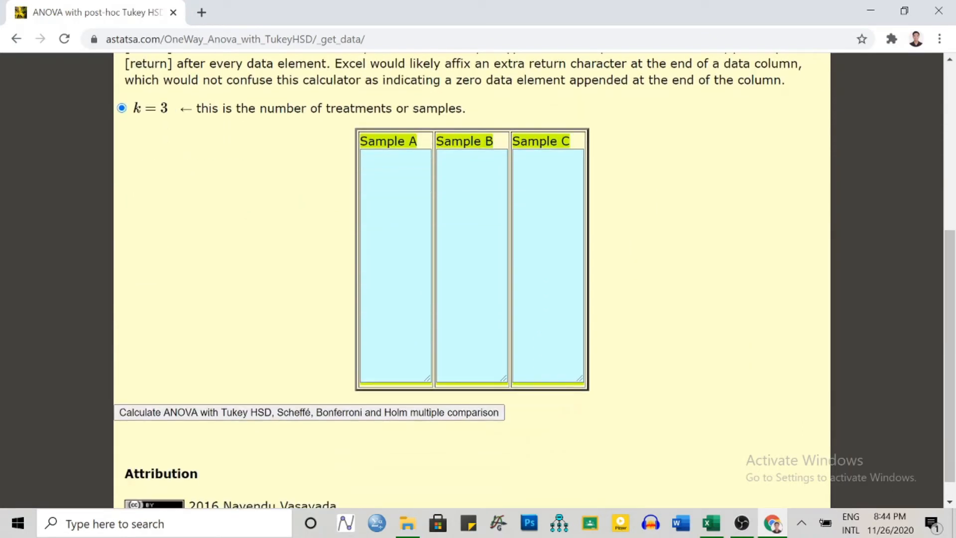
{"action": "left_click", "coordinate": [367, 157]}
{"action": "left_click", "coordinate": [443, 157]}
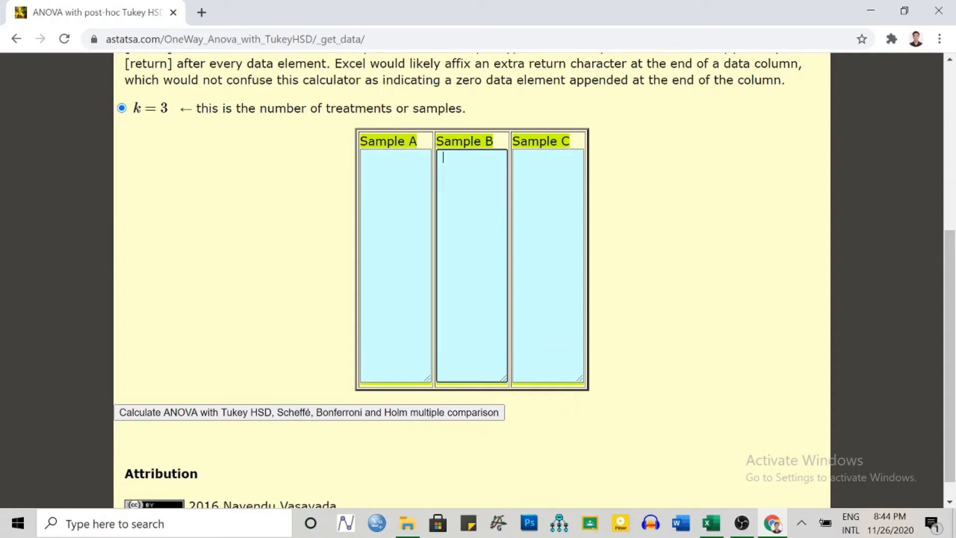
{"action": "left_click", "coordinate": [367, 157]}
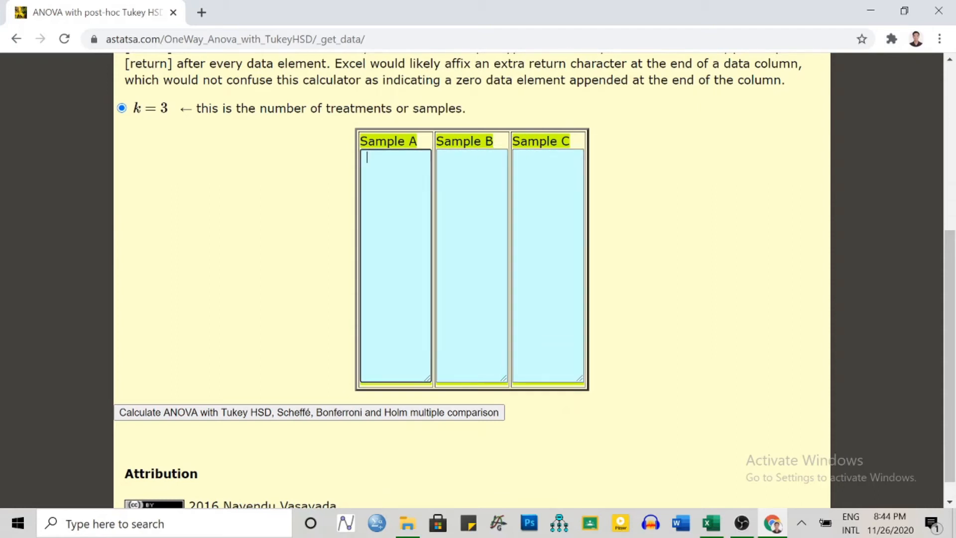
{"action": "left_click", "coordinate": [443, 157]}
{"action": "left_click", "coordinate": [519, 157]}
{"action": "left_click", "coordinate": [443, 157]}
{"action": "left_click", "coordinate": [367, 157]}
{"action": "left_click", "coordinate": [443, 157]}
{"action": "left_click", "coordinate": [519, 157]}
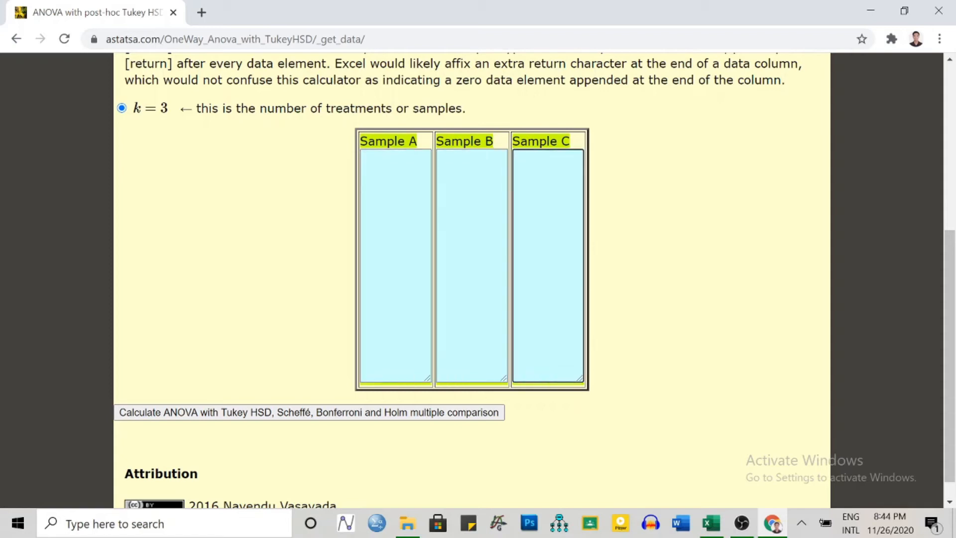
Copy the REGULAR HS grades from B6:B20 in the Excel workbook into the calculator's Sample A column in Chrome
{"action": "left_click", "coordinate": [367, 157]}
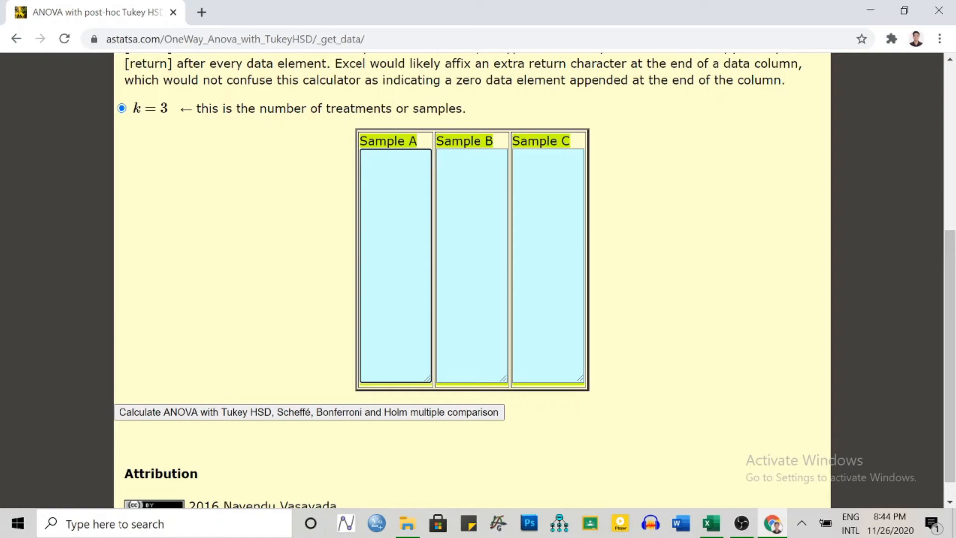
{"action": "left_click", "coordinate": [711, 523]}
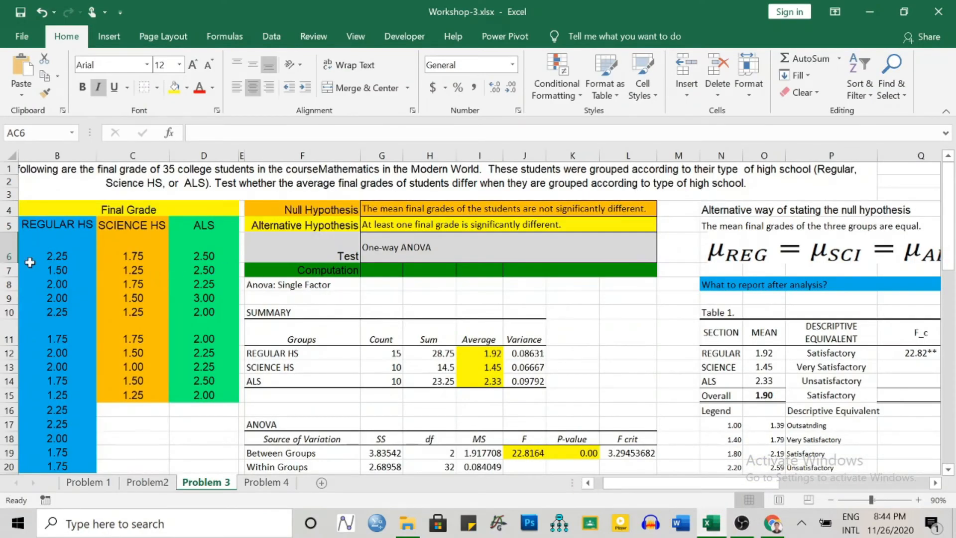
{"action": "scroll", "coordinate": [30, 262], "scroll_direction": "down", "scroll_amount": 1}
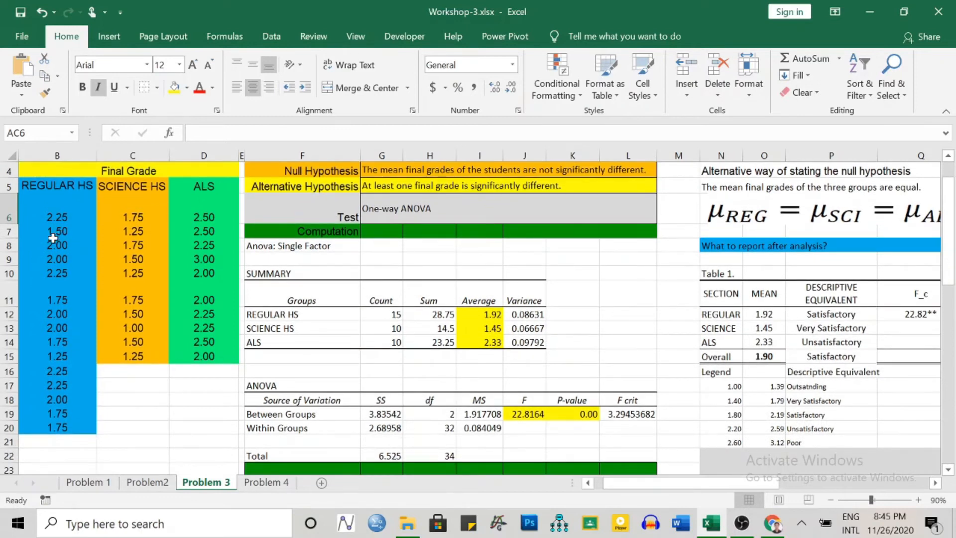
{"action": "left_click", "coordinate": [50, 216]}
{"action": "left_click_drag", "start_coordinate": [54, 222], "coordinate": [58, 427]}
{"action": "key", "text": "ctrl+c"}
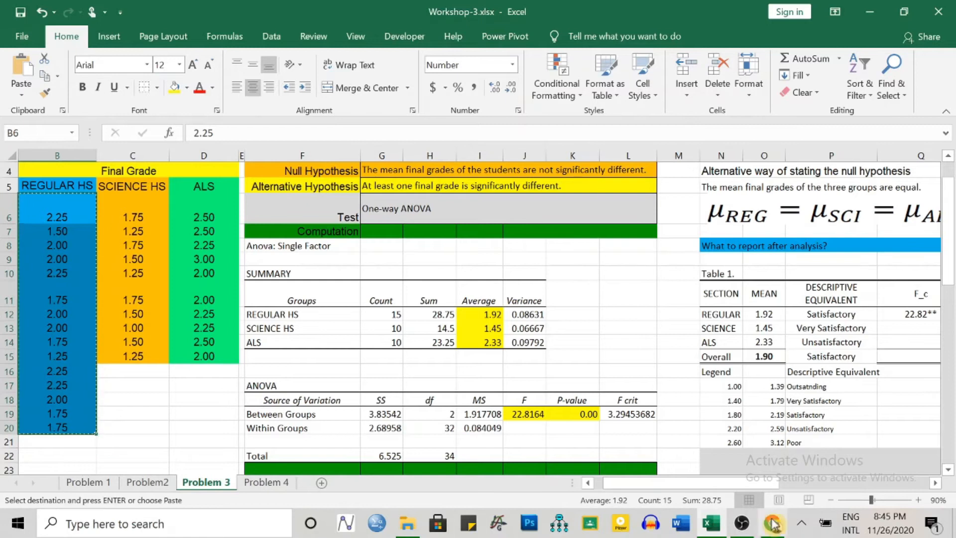
{"action": "key", "text": "alt+Tab"}
{"action": "key", "text": "ctrl+v"}
Copy the SCIENCE HS grades from C6:C15 in Excel into the calculator's Sample B column in Chrome
{"action": "left_click", "coordinate": [713, 530]}
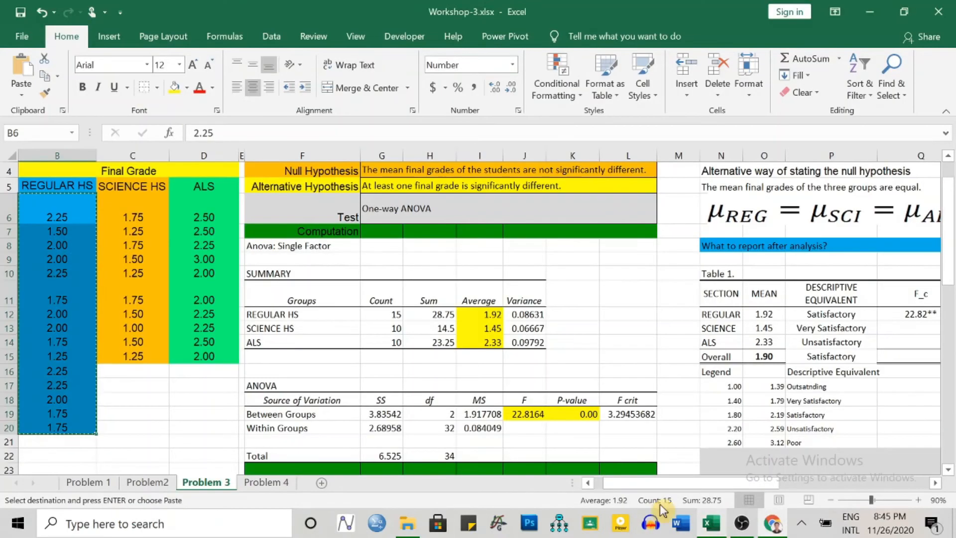
{"action": "left_click_drag", "start_coordinate": [122, 217], "coordinate": [128, 356]}
{"action": "key", "text": "ctrl+c"}
{"action": "left_click", "coordinate": [772, 523]}
{"action": "left_click", "coordinate": [471, 219]}
{"action": "key", "text": "ctrl+v"}
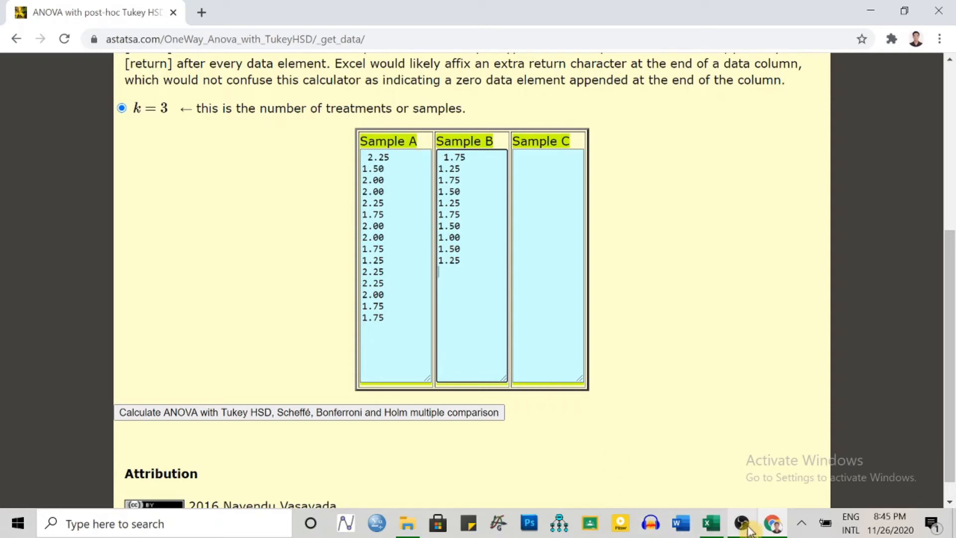
Copy the ALS grades from D6:D15 in Excel into the calculator's Sample C column and calculate the ANOVA with Tukey HSD comparison
{"action": "left_click", "coordinate": [711, 523]}
{"action": "left_click_drag", "start_coordinate": [196, 203], "coordinate": [203, 356]}
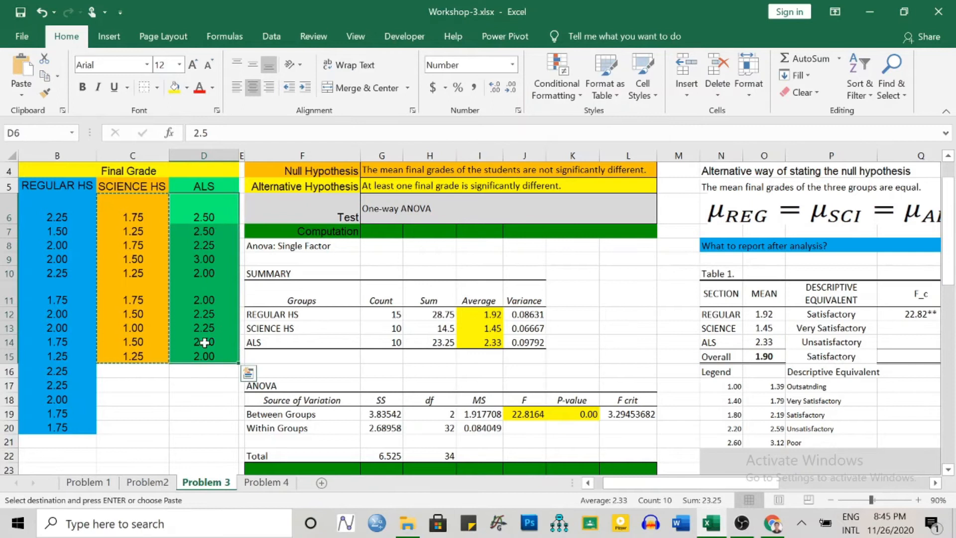
{"action": "key", "text": "ctrl+c"}
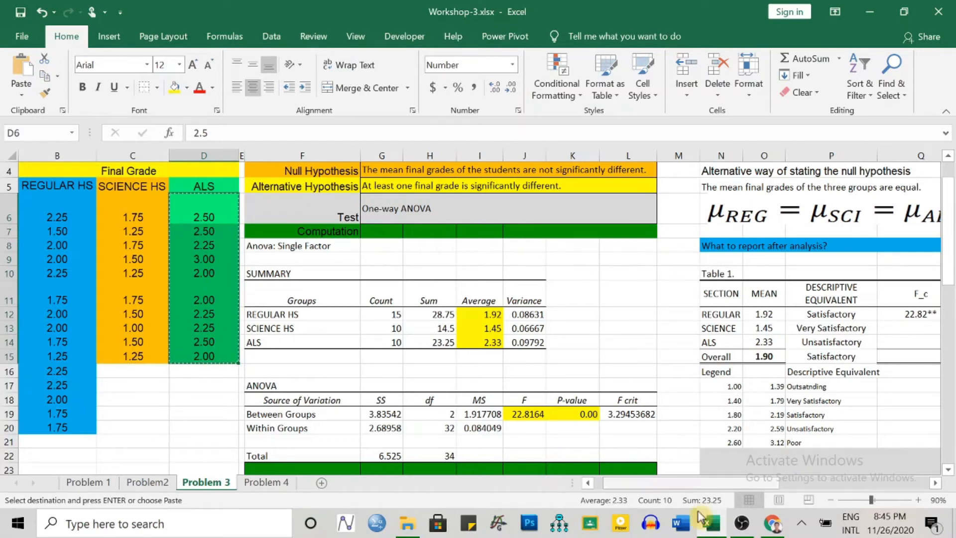
{"action": "left_click", "coordinate": [701, 517]}
{"action": "key", "text": "ctrl+v"}
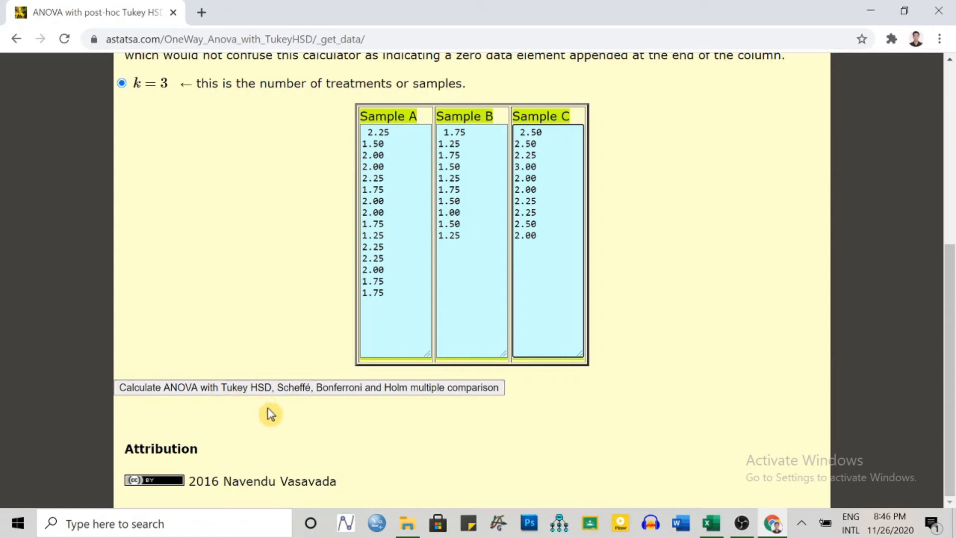
{"action": "left_click", "coordinate": [289, 391]}
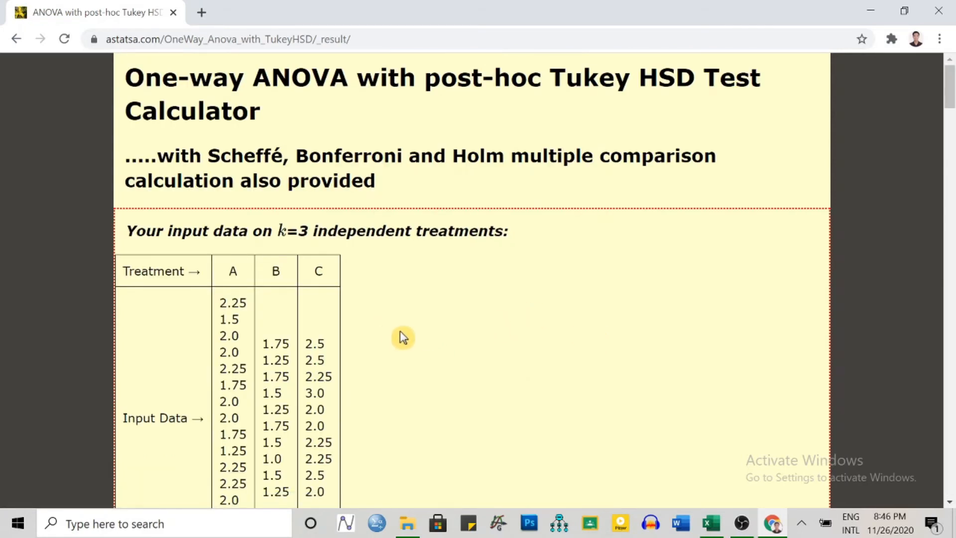
Examine the calculator's descriptive statistics, one-way ANOVA table and Tukey HSD results for the three treatments
{"action": "scroll", "coordinate": [393, 329], "scroll_direction": "down", "scroll_amount": 2}
{"action": "scroll", "coordinate": [387, 321], "scroll_direction": "down", "scroll_amount": 1}
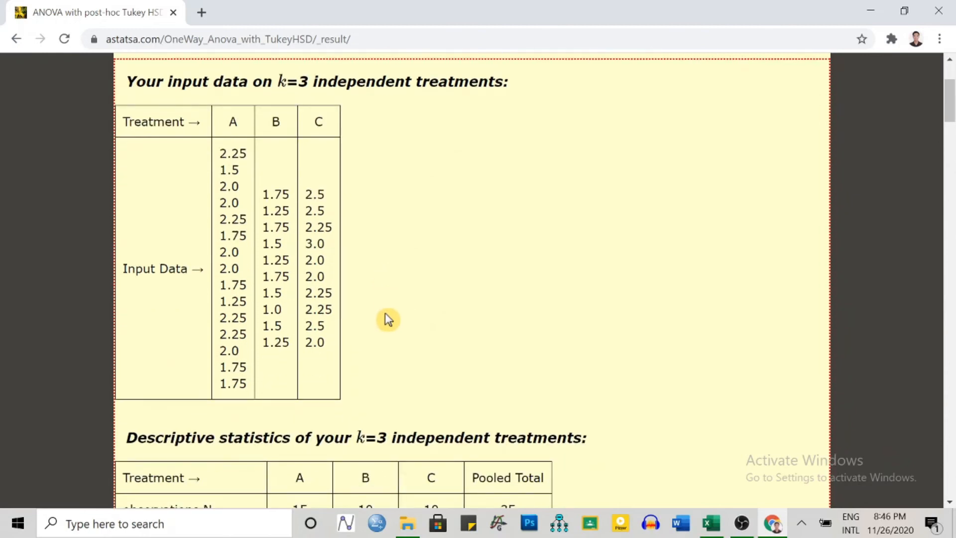
{"action": "scroll", "coordinate": [386, 320], "scroll_direction": "down", "scroll_amount": 4}
{"action": "scroll", "coordinate": [389, 311], "scroll_direction": "down", "scroll_amount": 4}
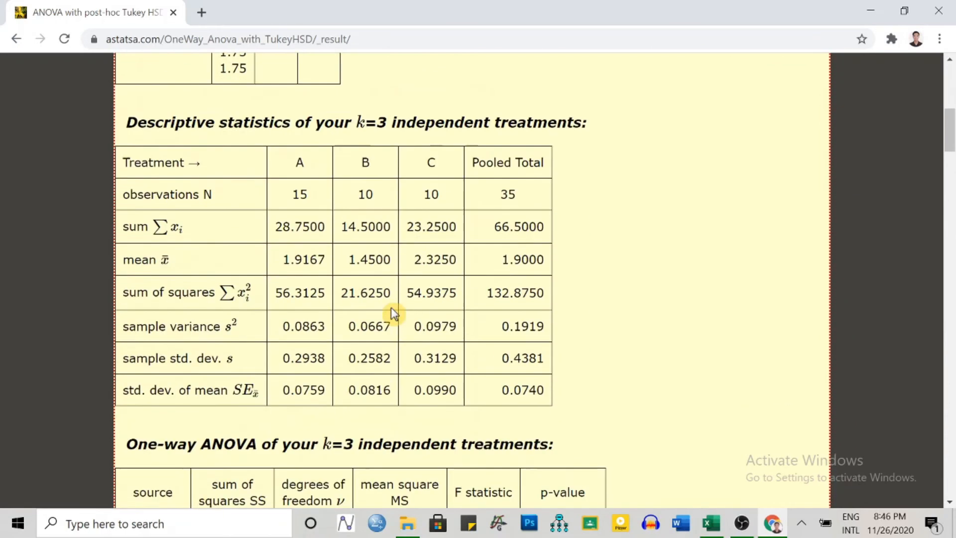
{"action": "scroll", "coordinate": [428, 319], "scroll_direction": "down", "scroll_amount": 10}
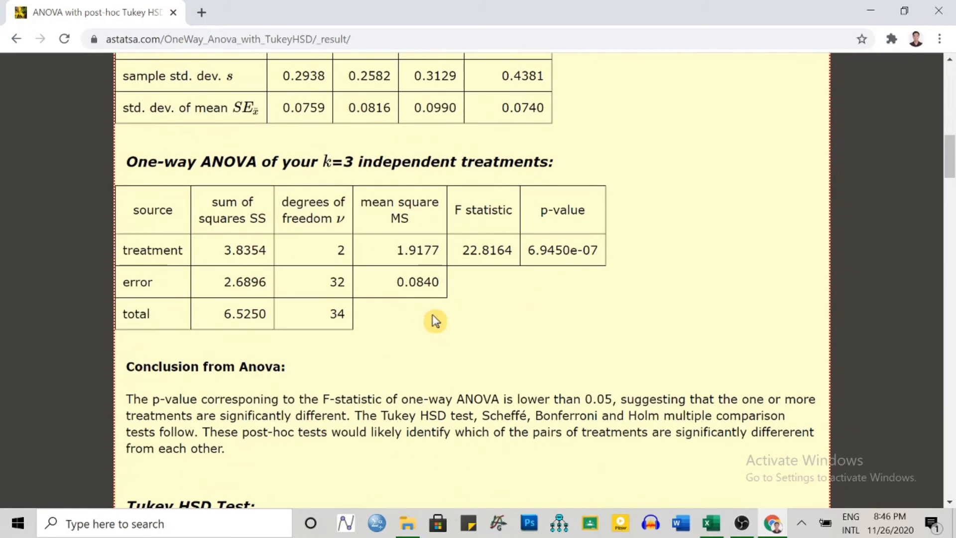
{"action": "scroll", "coordinate": [435, 321], "scroll_direction": "down", "scroll_amount": 20}
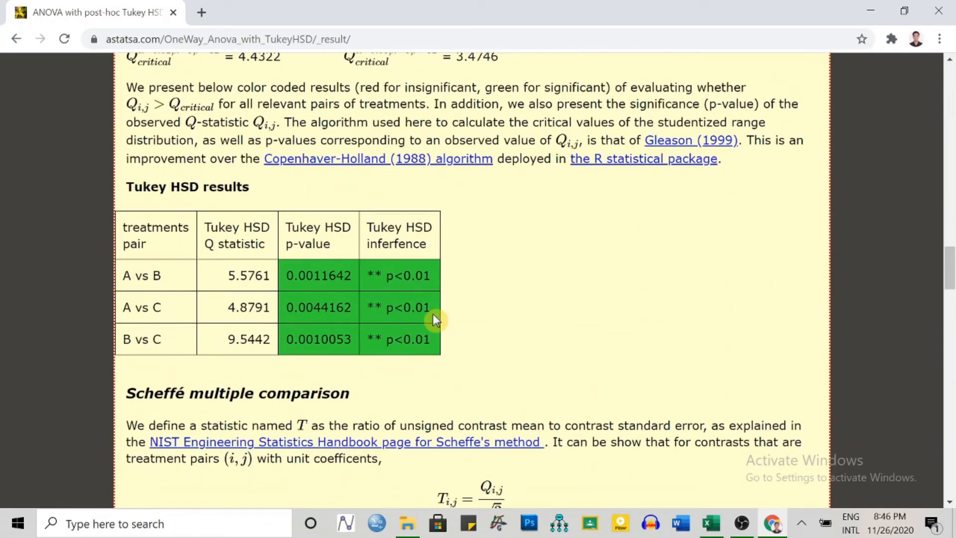
{"action": "scroll", "coordinate": [501, 321], "scroll_direction": "up", "scroll_amount": 9}
{"action": "scroll", "coordinate": [502, 323], "scroll_direction": "up", "scroll_amount": 18}
{"action": "scroll", "coordinate": [506, 329], "scroll_direction": "up", "scroll_amount": 2}
{"action": "scroll", "coordinate": [518, 344], "scroll_direction": "down", "scroll_amount": 2}
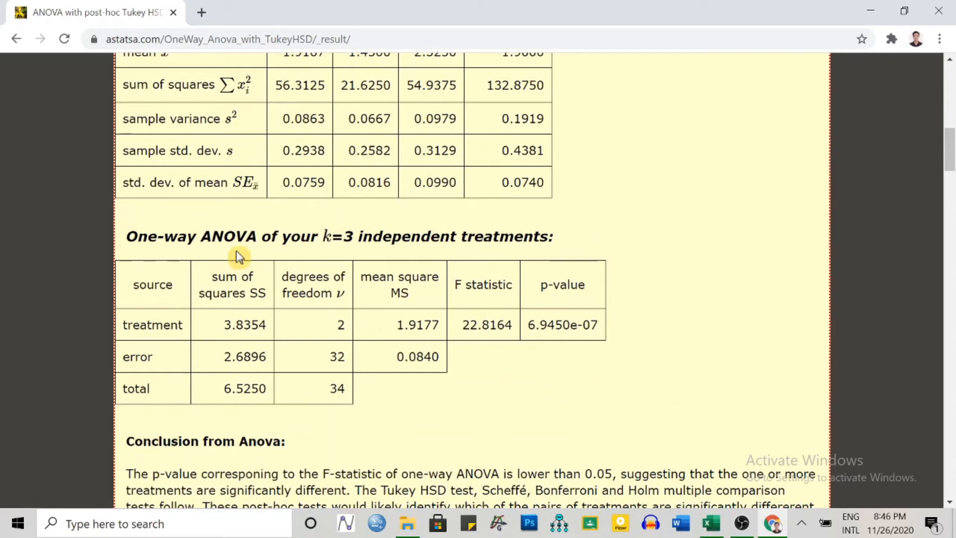
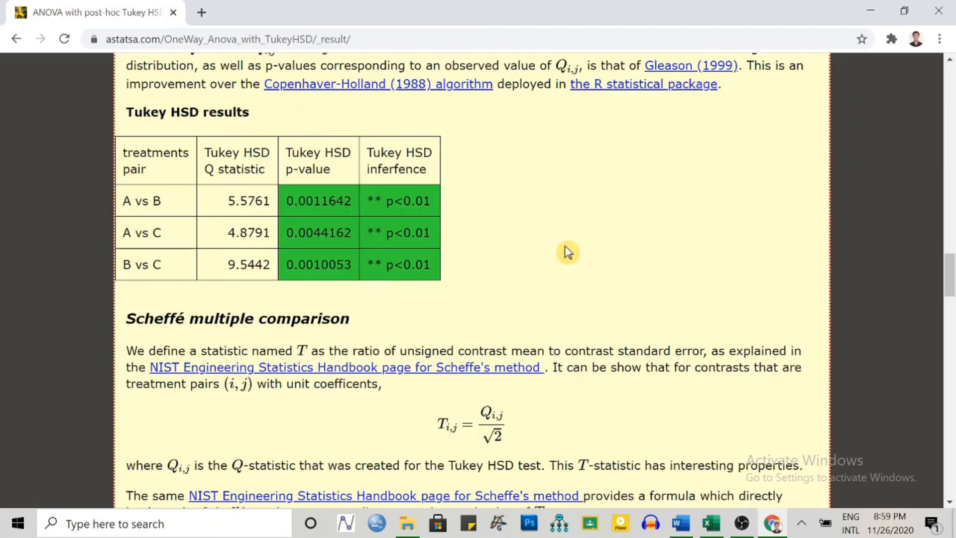
Switch to Excel and match the Tukey comparisons in T11:W13 with the A, B and C labels beside the sections in Table 1
{"action": "left_click", "coordinate": [712, 528]}
{"action": "left_click_drag", "start_coordinate": [663, 231], "coordinate": [797, 269]}
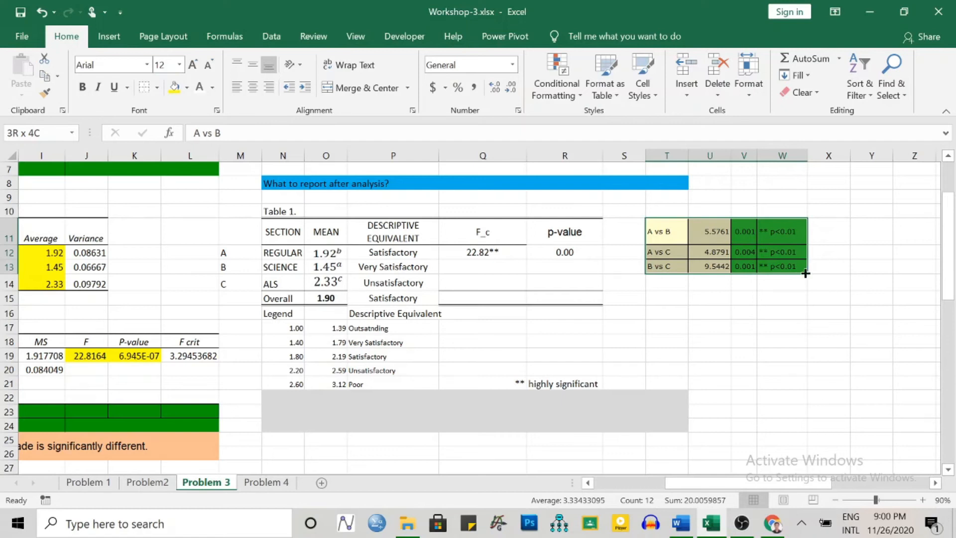
{"action": "left_click", "coordinate": [664, 212]}
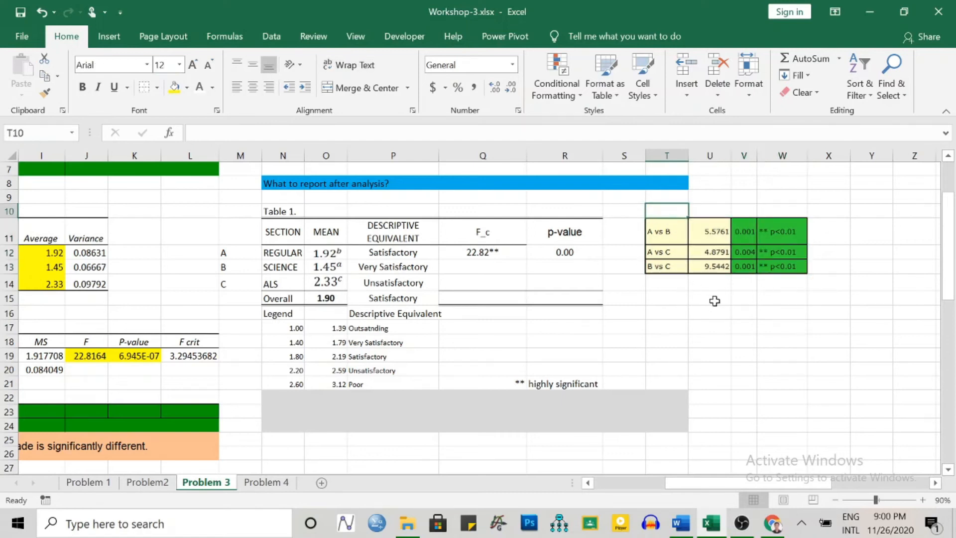
{"action": "left_click", "coordinate": [821, 309]}
{"action": "left_click_drag", "start_coordinate": [653, 225], "coordinate": [783, 265]}
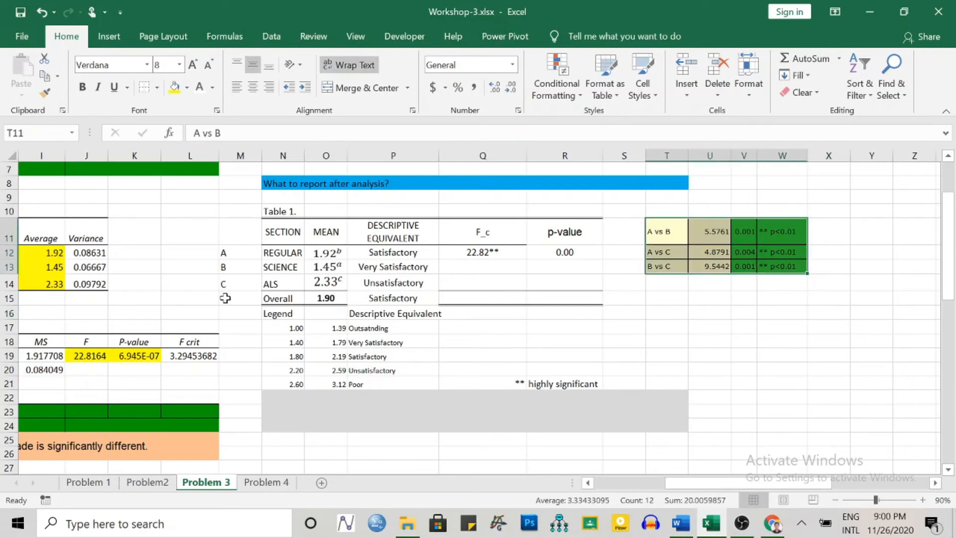
{"action": "left_click", "coordinate": [246, 253]}
{"action": "left_click_drag", "start_coordinate": [261, 259], "coordinate": [271, 283]}
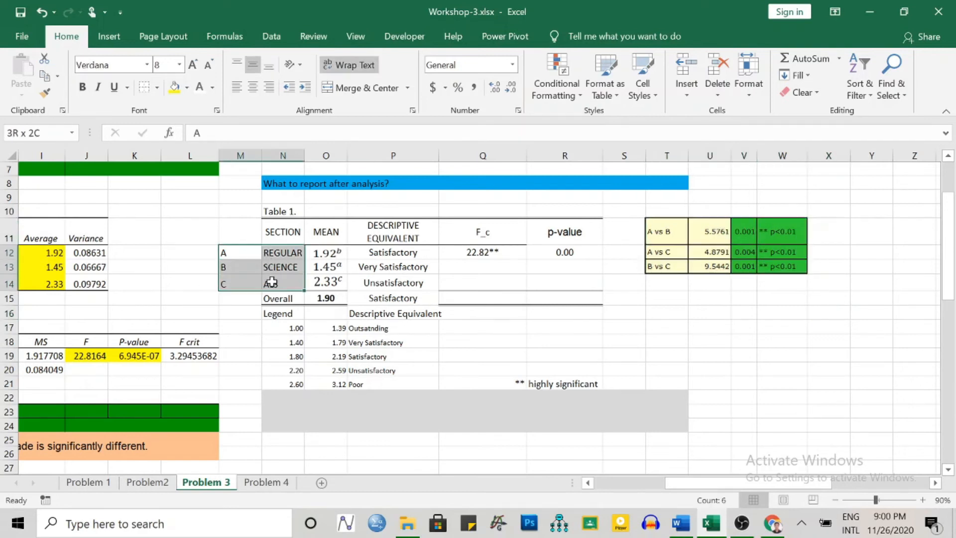
{"action": "left_click", "coordinate": [239, 253]}
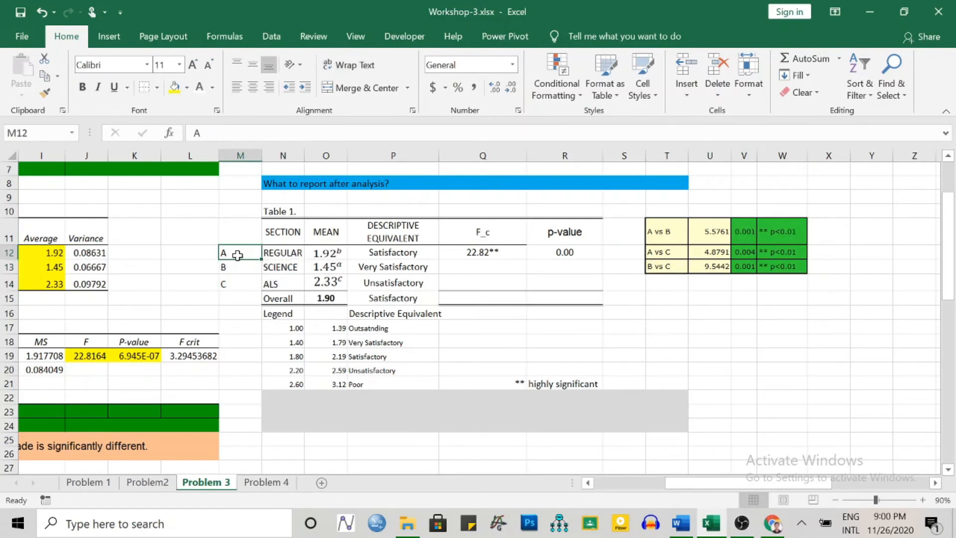
{"action": "left_click", "coordinate": [236, 269]}
{"action": "left_click", "coordinate": [281, 268]}
{"action": "left_click", "coordinate": [267, 282]}
{"action": "left_click", "coordinate": [256, 281]}
{"action": "left_click", "coordinate": [271, 284]}
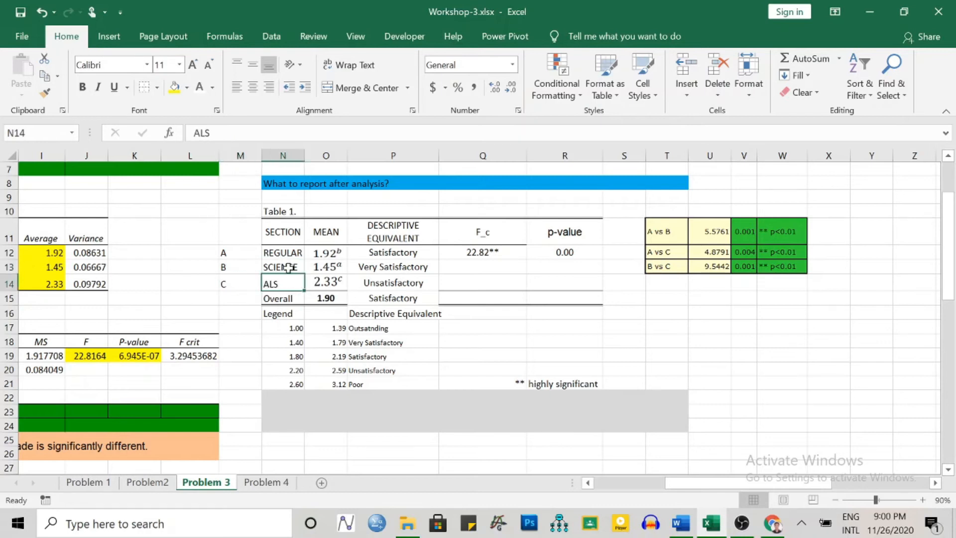
{"action": "left_click", "coordinate": [665, 283]}
{"action": "left_click_drag", "start_coordinate": [662, 225], "coordinate": [785, 262]}
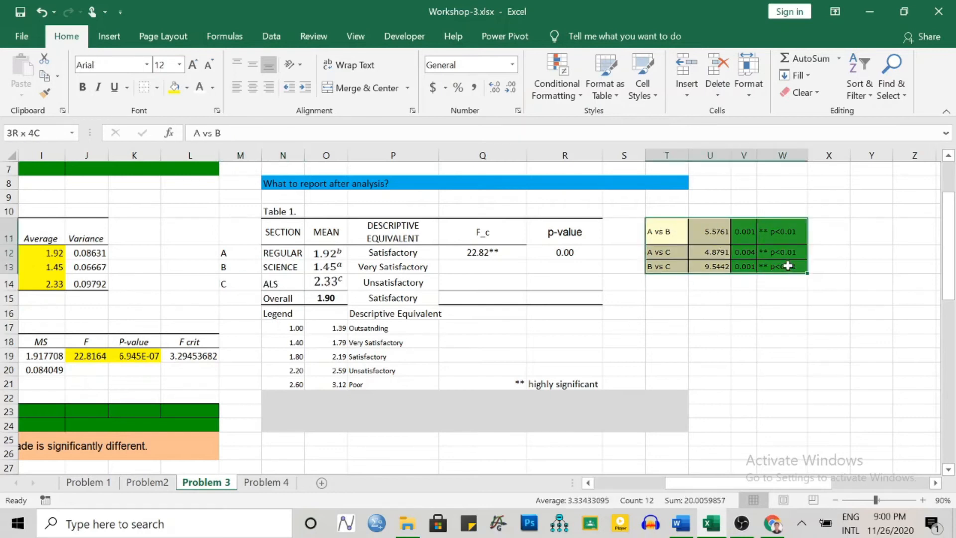
{"action": "left_click", "coordinate": [710, 316]}
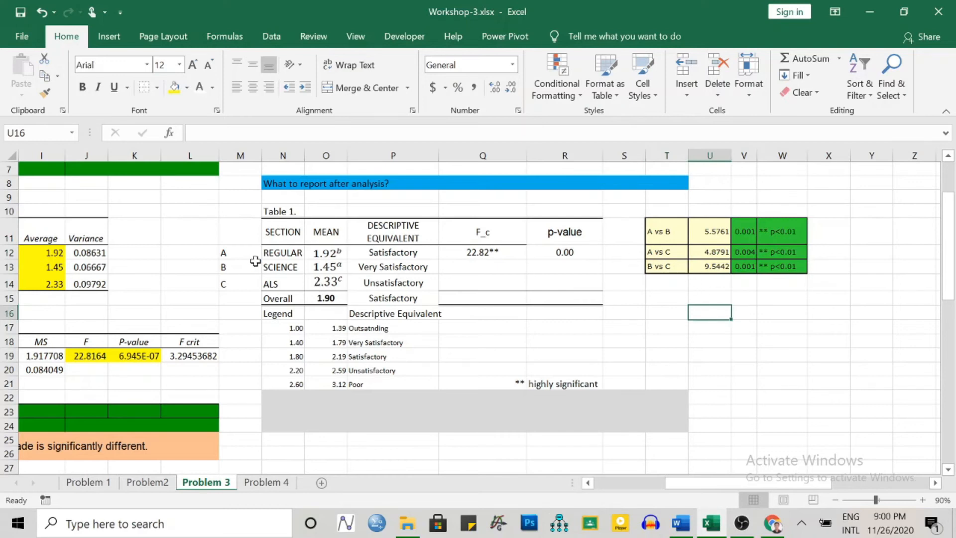
{"action": "left_click", "coordinate": [288, 253]}
{"action": "left_click", "coordinate": [287, 267]}
{"action": "left_click", "coordinate": [288, 283]}
{"action": "left_click_drag", "start_coordinate": [727, 317], "coordinate": [744, 317]}
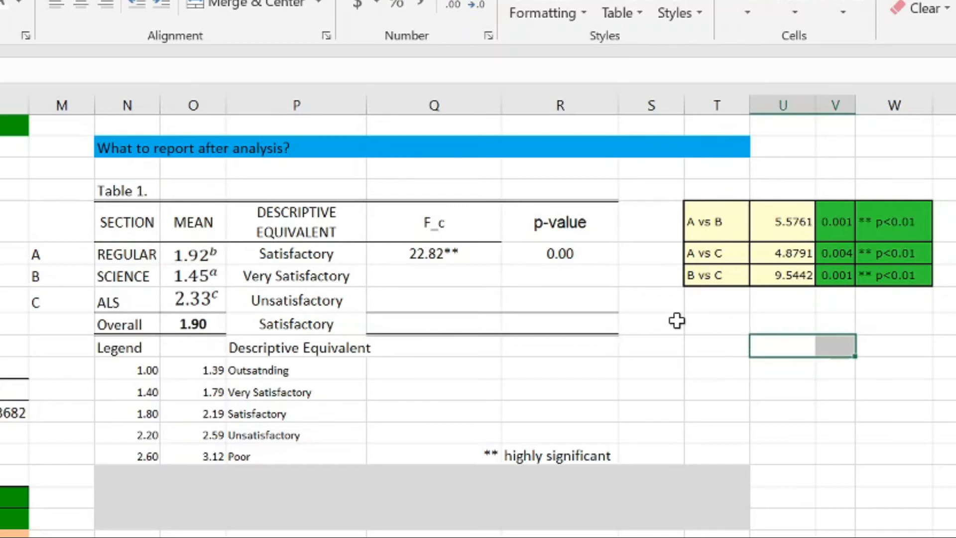
Compare the A vs B Tukey result with the lettered means in the REGULAR and SCIENCE rows of Table 1
{"action": "left_click_drag", "start_coordinate": [687, 220], "coordinate": [894, 232]}
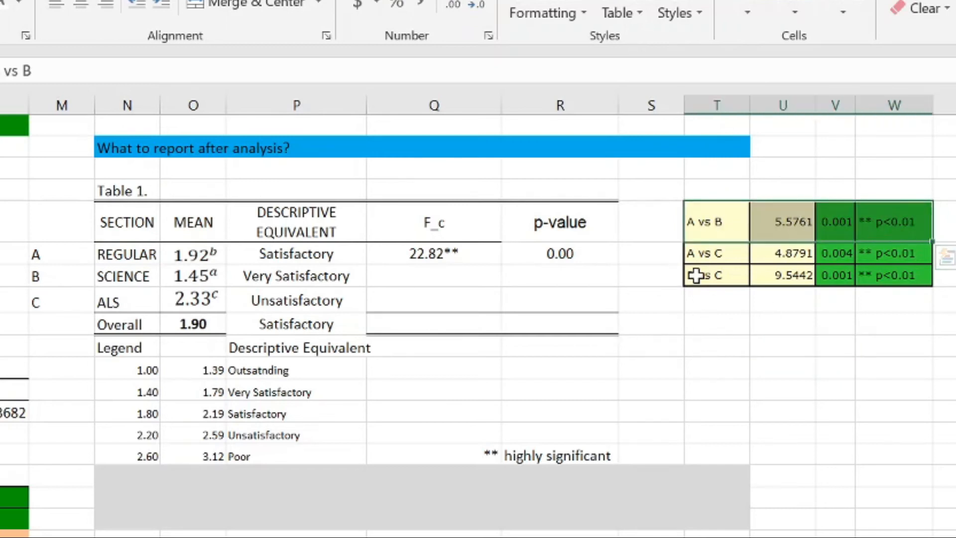
{"action": "left_click_drag", "start_coordinate": [79, 252], "coordinate": [208, 271]}
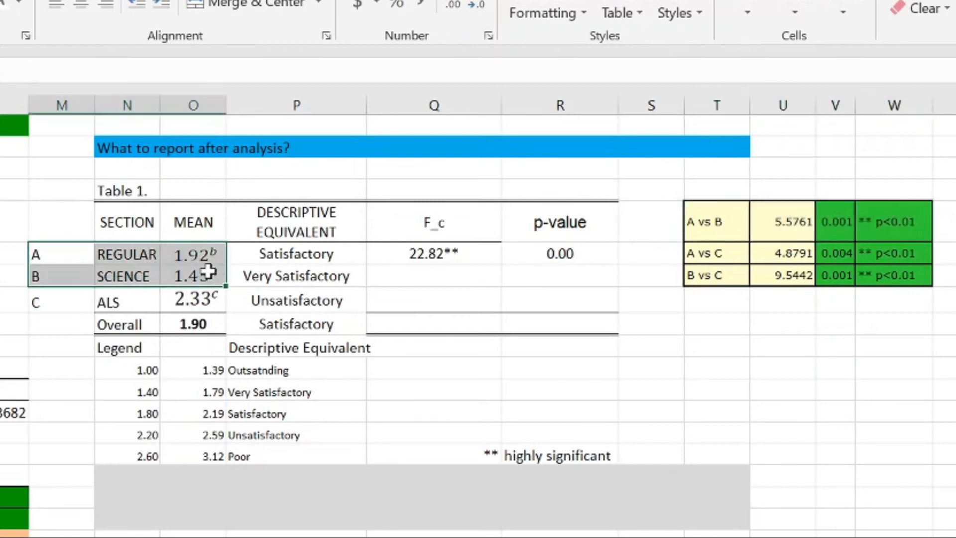
{"action": "left_click", "coordinate": [948, 339]}
{"action": "left_click", "coordinate": [900, 224]}
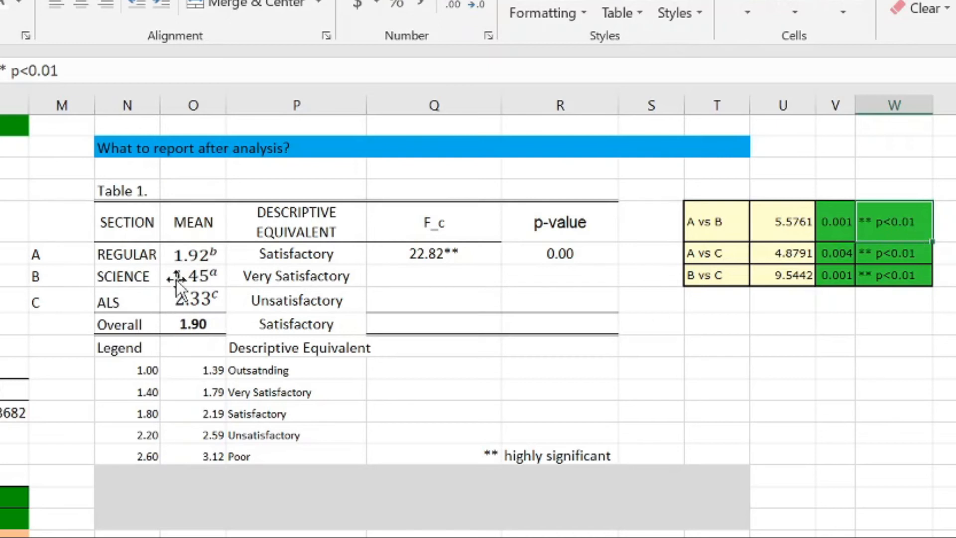
{"action": "left_click", "coordinate": [185, 255]}
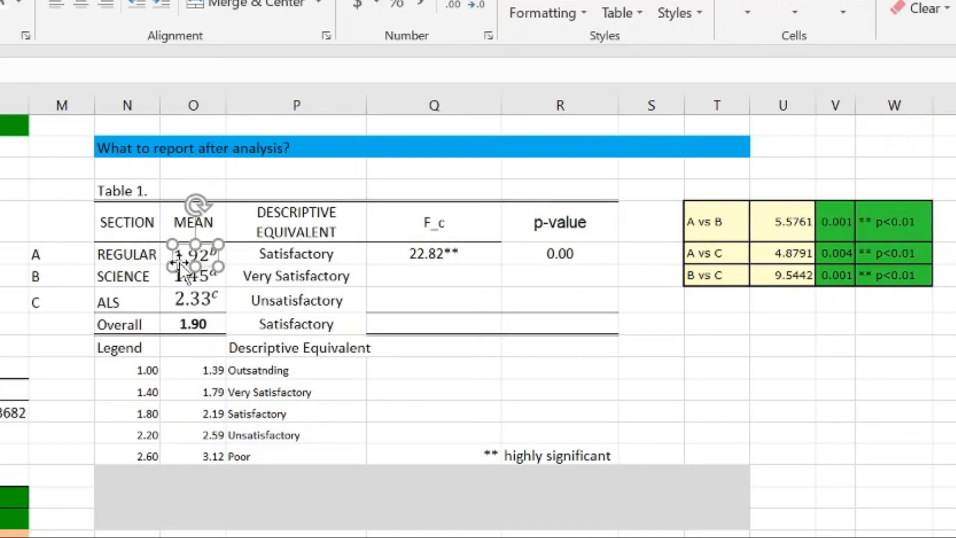
{"action": "left_click", "coordinate": [880, 363]}
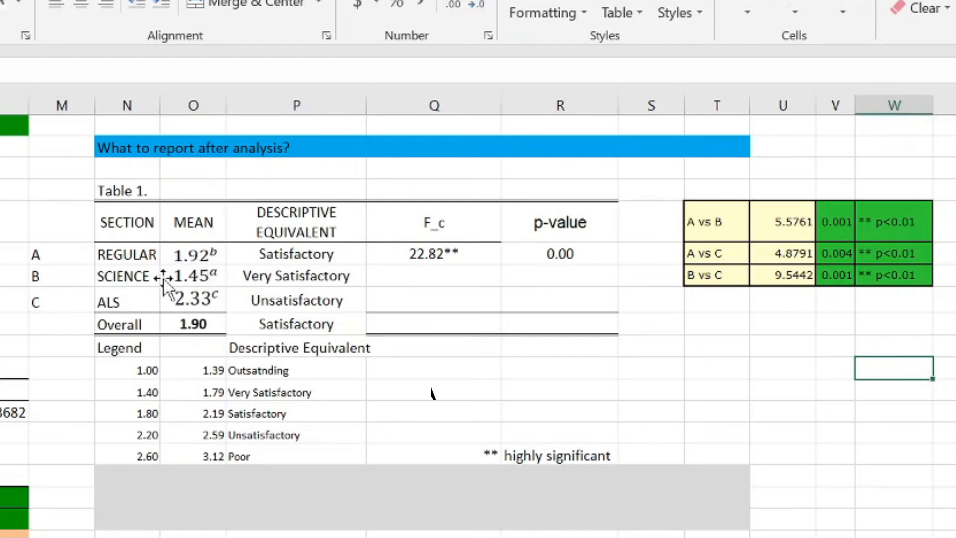
{"action": "left_click_drag", "start_coordinate": [90, 282], "coordinate": [548, 279]}
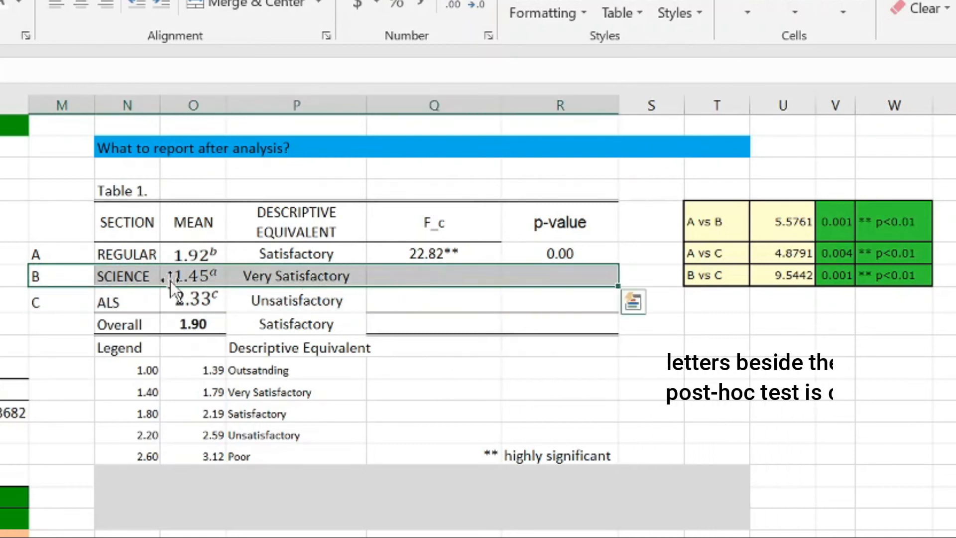
{"action": "left_click", "coordinate": [70, 255]}
{"action": "left_click_drag", "start_coordinate": [71, 256], "coordinate": [521, 254]}
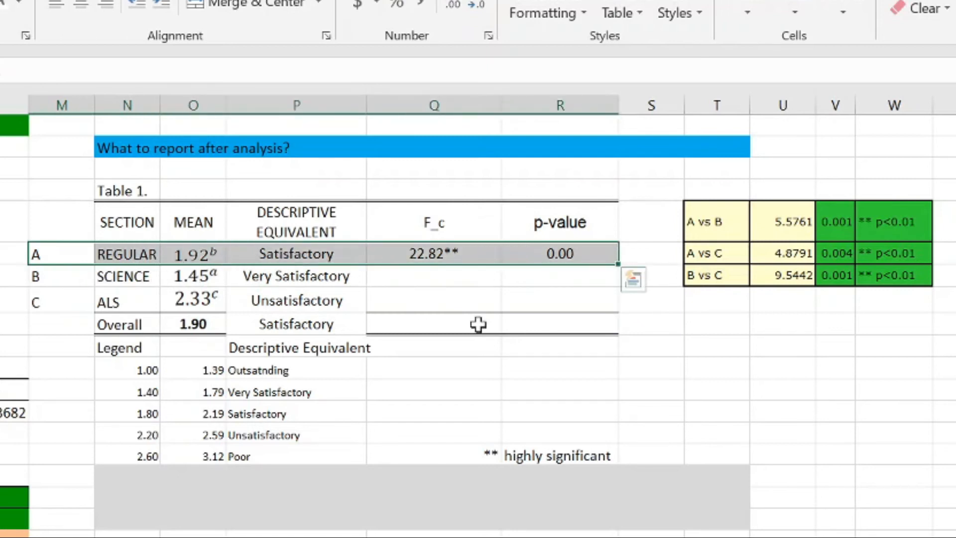
{"action": "left_click", "coordinate": [717, 368]}
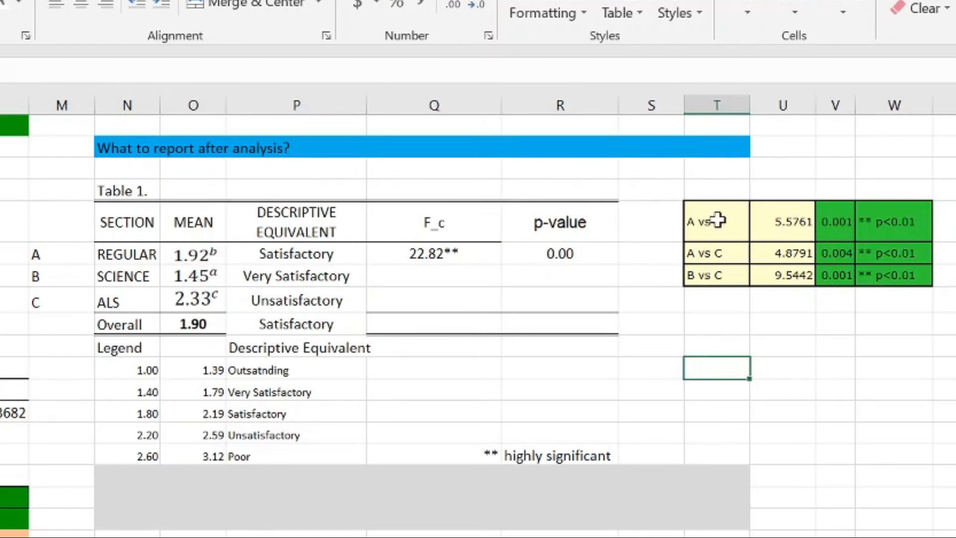
Compare the A vs C and B vs C Tukey results with the lettered means of the matching sections in Table 1
{"action": "left_click_drag", "start_coordinate": [657, 255], "coordinate": [894, 255]}
{"action": "left_click", "coordinate": [704, 256]}
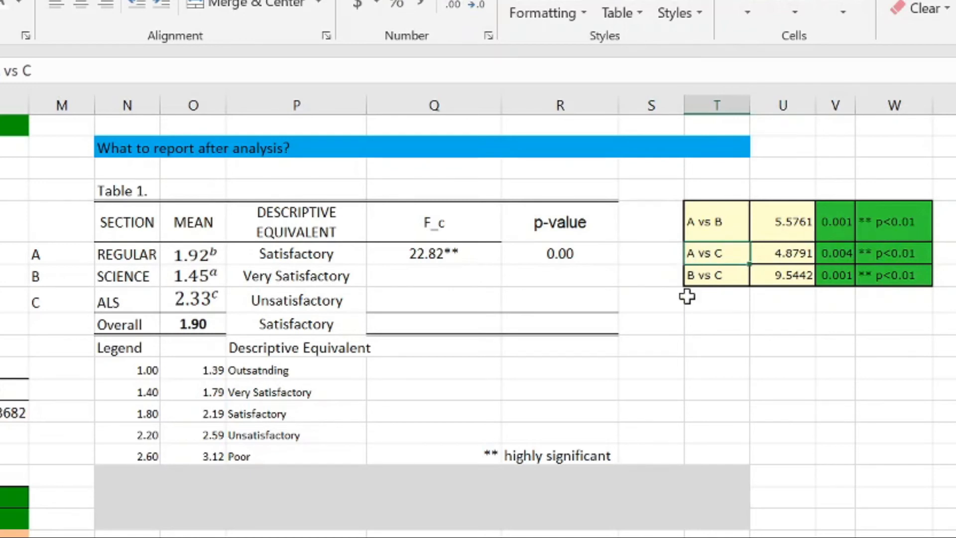
{"action": "left_click_drag", "start_coordinate": [49, 257], "coordinate": [202, 261]}
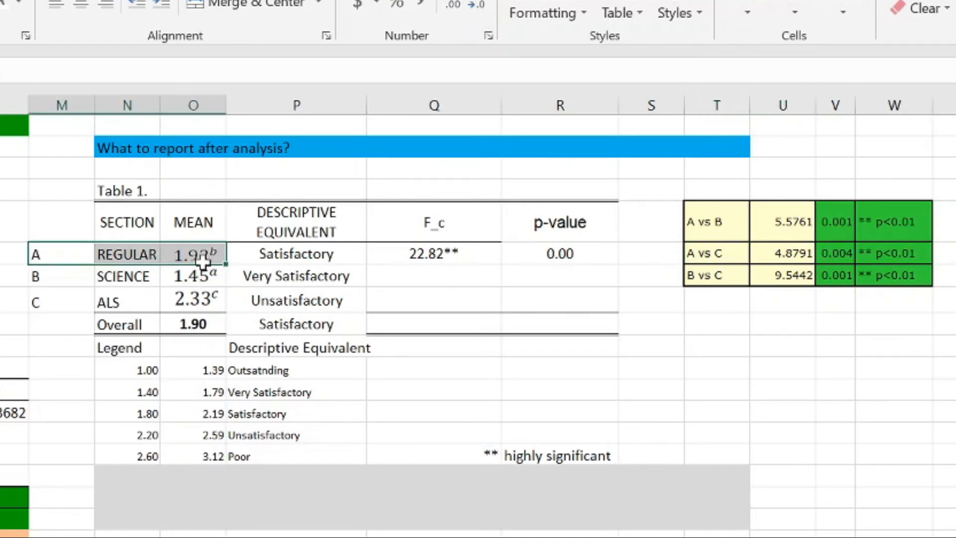
{"action": "left_click", "coordinate": [75, 307]}
{"action": "left_click_drag", "start_coordinate": [85, 309], "coordinate": [166, 310]}
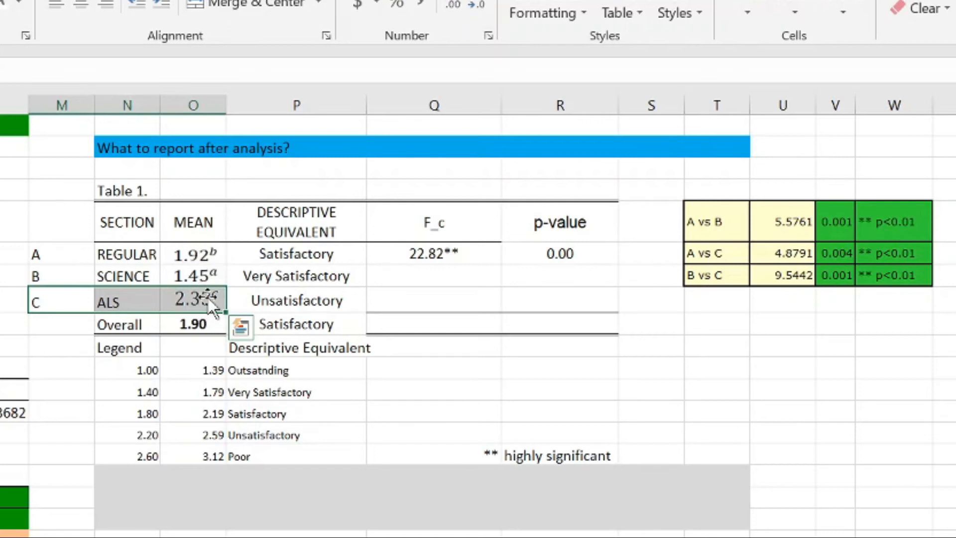
{"action": "left_click", "coordinate": [692, 275]}
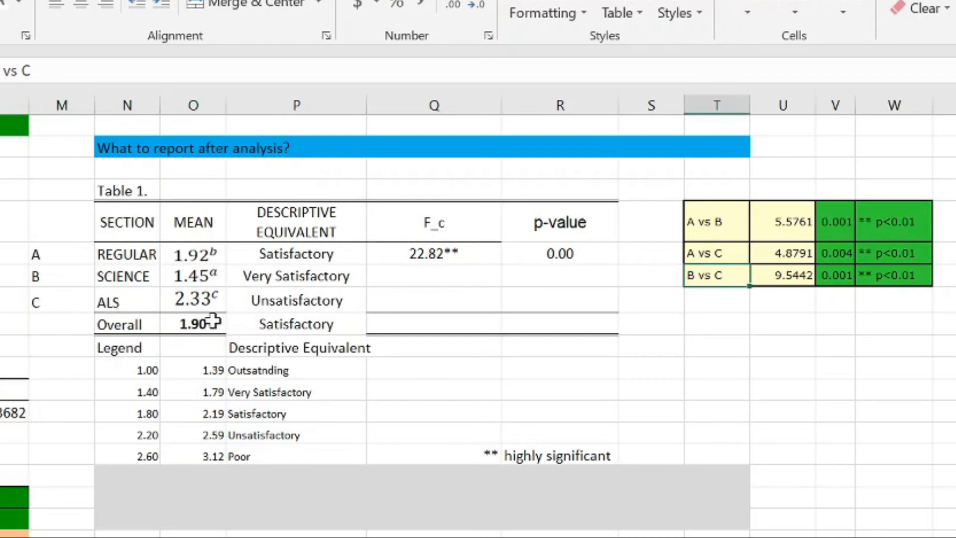
{"action": "left_click_drag", "start_coordinate": [60, 276], "coordinate": [201, 305]}
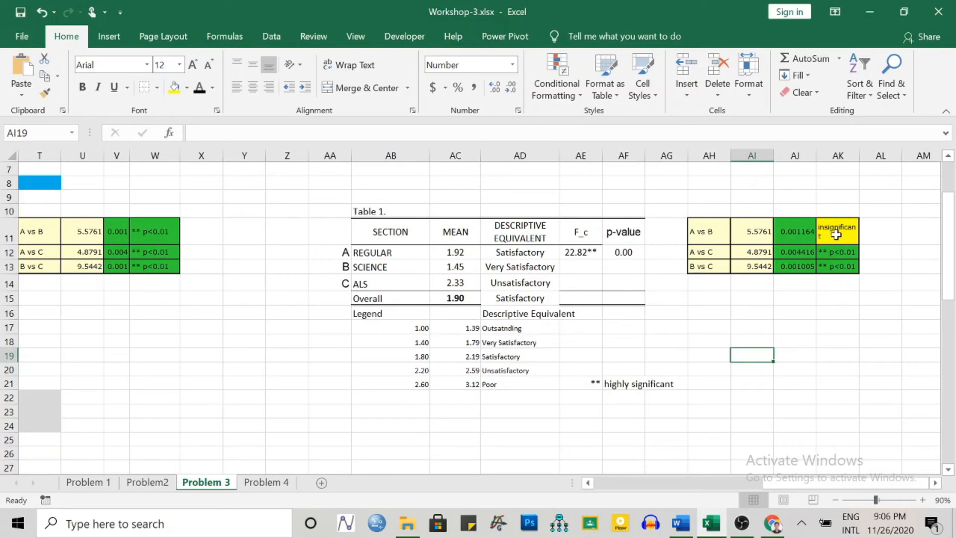
Compare the A vs B result in AH11:AK11 of the second example with the original A vs B result in T11:W11
{"action": "left_click", "coordinate": [451, 249]}
{"action": "left_click", "coordinate": [700, 230]}
{"action": "left_click", "coordinate": [846, 225]}
{"action": "left_click", "coordinate": [704, 237]}
{"action": "left_click", "coordinate": [840, 230]}
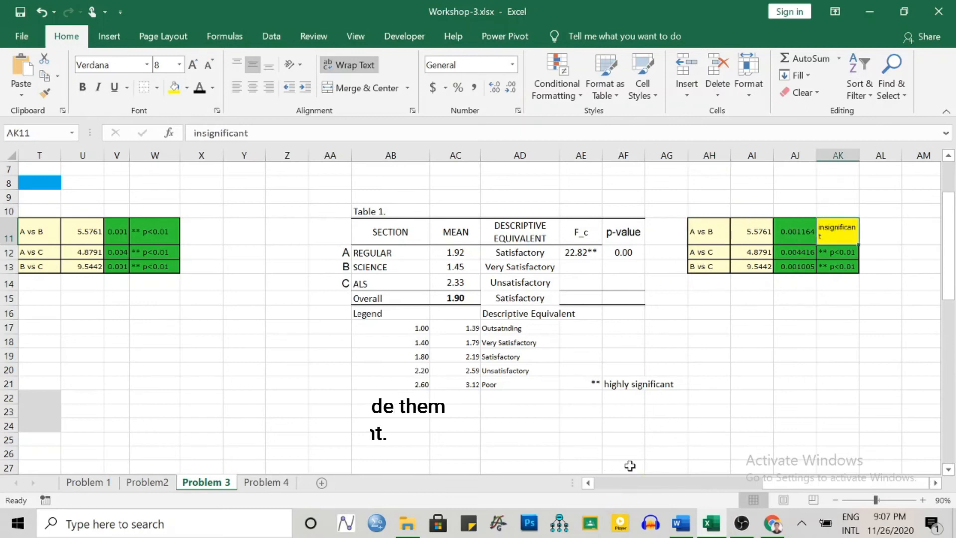
{"action": "left_click_drag", "start_coordinate": [773, 485], "coordinate": [683, 485]}
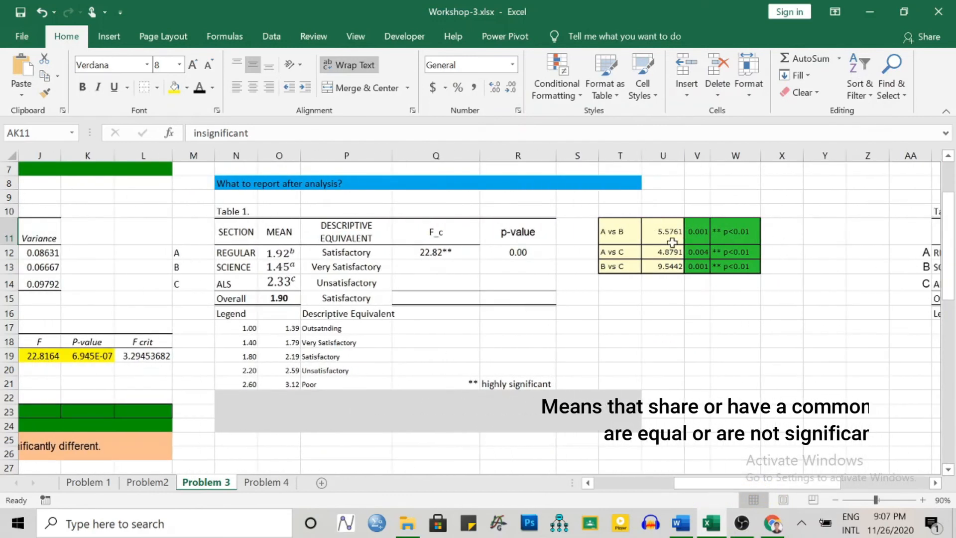
{"action": "left_click_drag", "start_coordinate": [604, 230], "coordinate": [791, 237]}
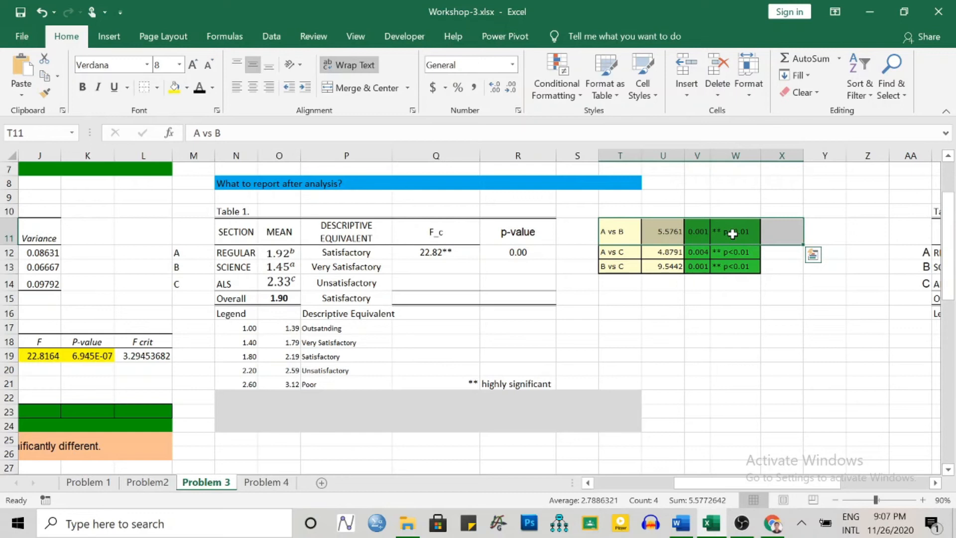
{"action": "left_click_drag", "start_coordinate": [703, 483], "coordinate": [805, 487]}
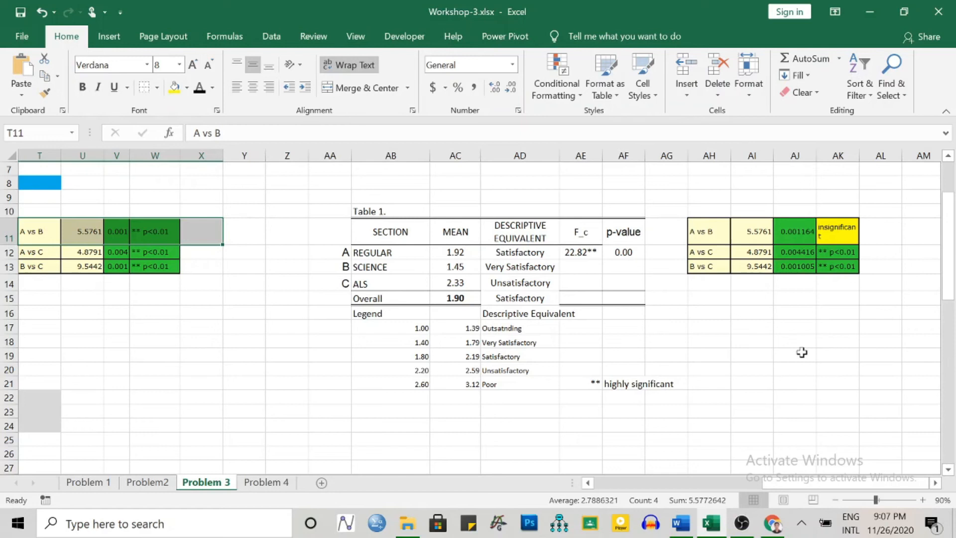
Use Word to put the lettered means 1.92ᵃ for REGULAR and 1.45ᵃ for SCIENCE into the second example's Table 1 in Excel
{"action": "left_click", "coordinate": [680, 524]}
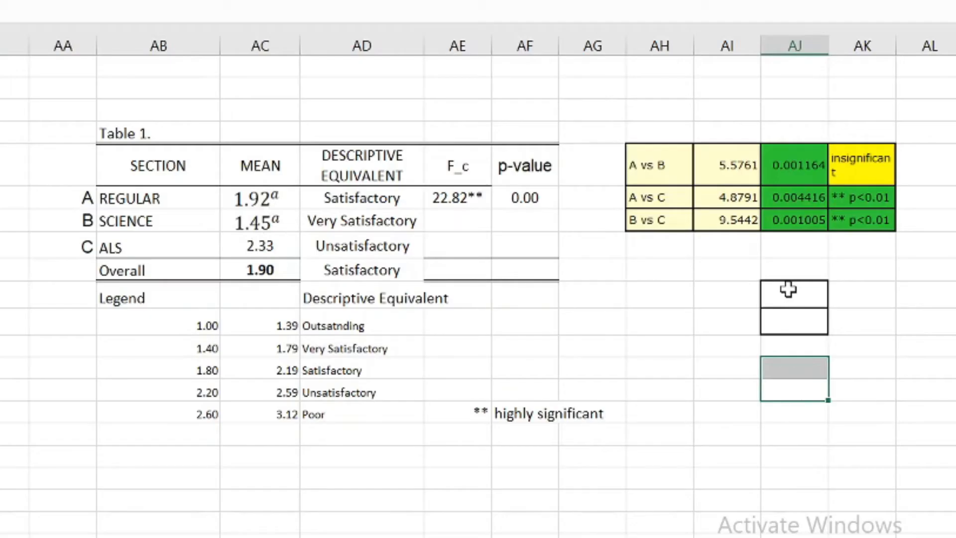
{"action": "left_click", "coordinate": [788, 289]}
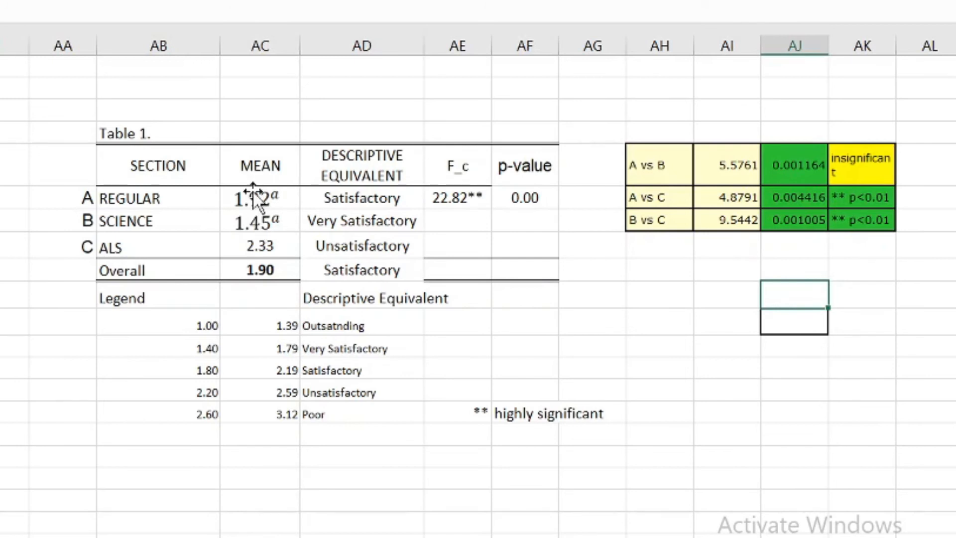
{"action": "left_click_drag", "start_coordinate": [260, 204], "coordinate": [274, 192]}
Match the A vs C Tukey result in row 12 with the REGULAR and ALS labels in the second example
{"action": "left_click_drag", "start_coordinate": [648, 199], "coordinate": [913, 203]}
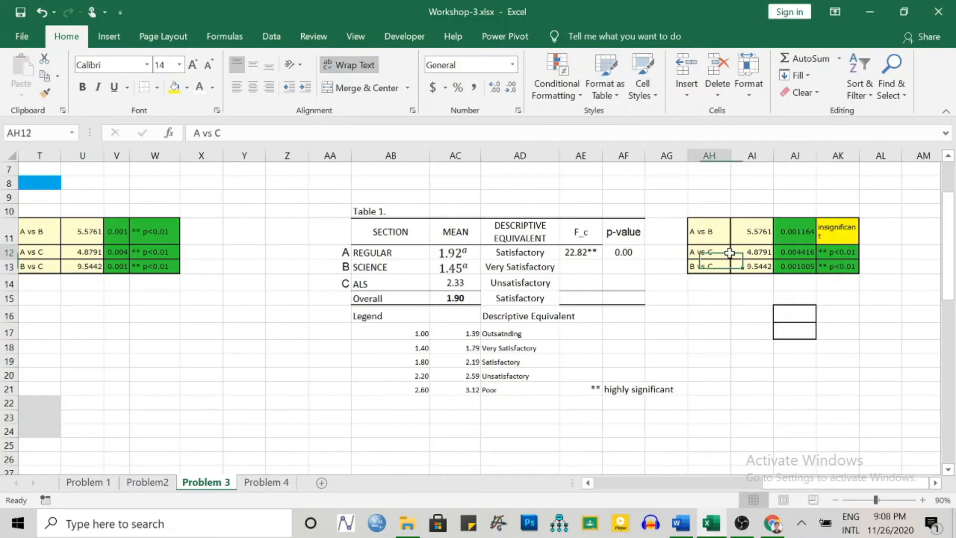
{"action": "left_click", "coordinate": [328, 252]}
{"action": "left_click", "coordinate": [325, 283]}
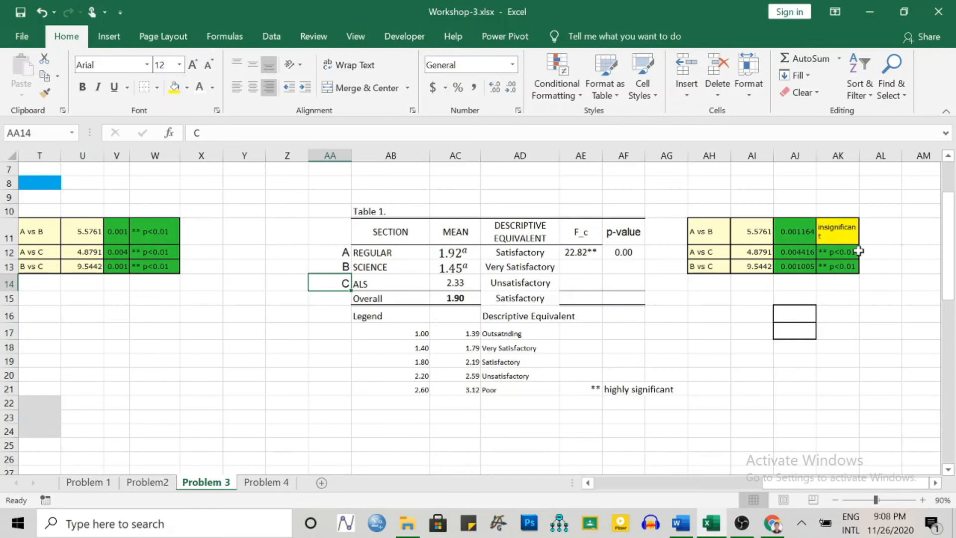
{"action": "left_click", "coordinate": [858, 250]}
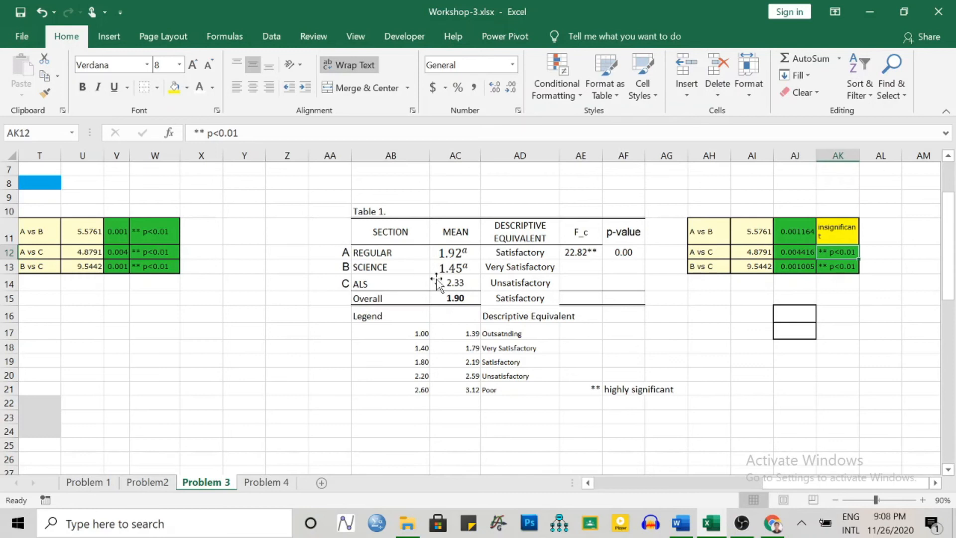
Switch to Word for the lettered ALS mean 2.33ᵇ and place it over AC14 in the second example's Table 1
{"action": "left_click", "coordinate": [453, 283]}
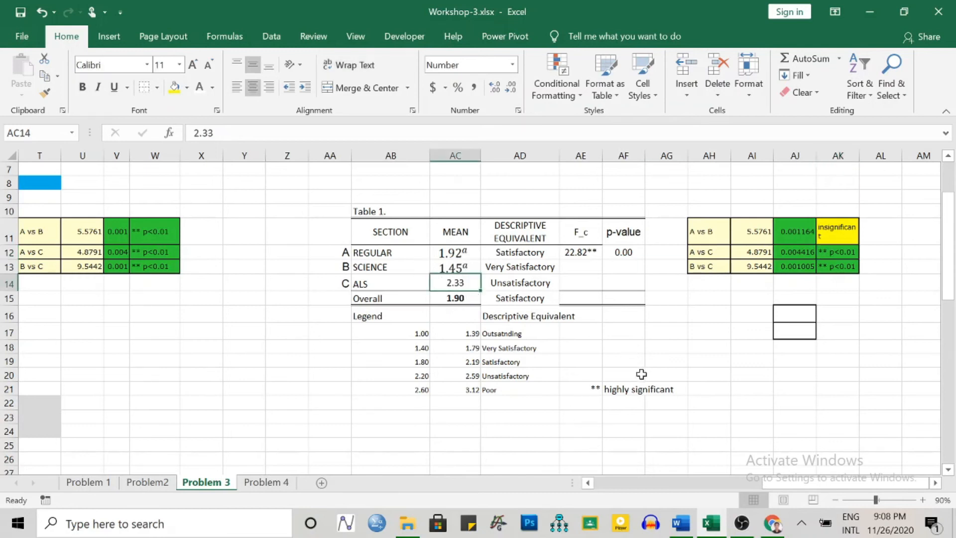
{"action": "key", "text": "alt+Tab"}
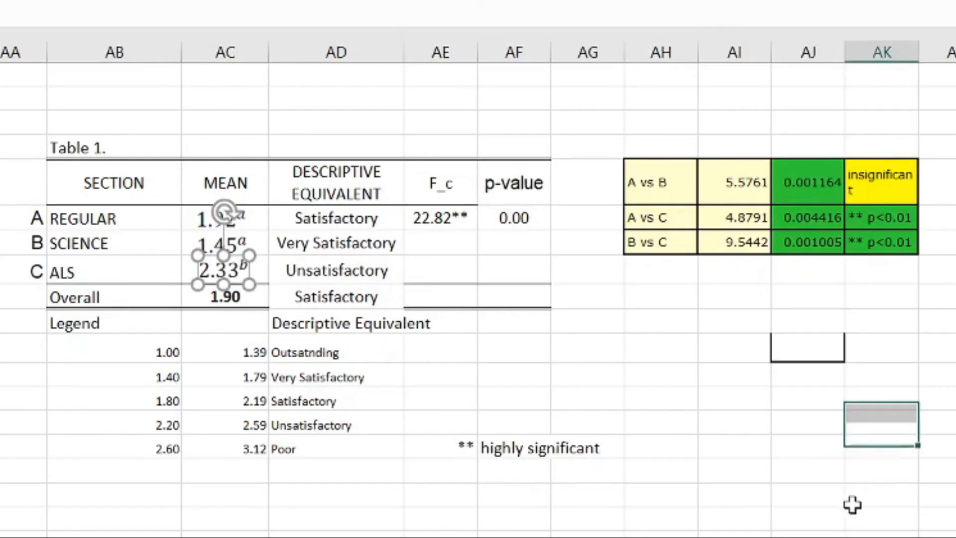
{"action": "left_click", "coordinate": [821, 416]}
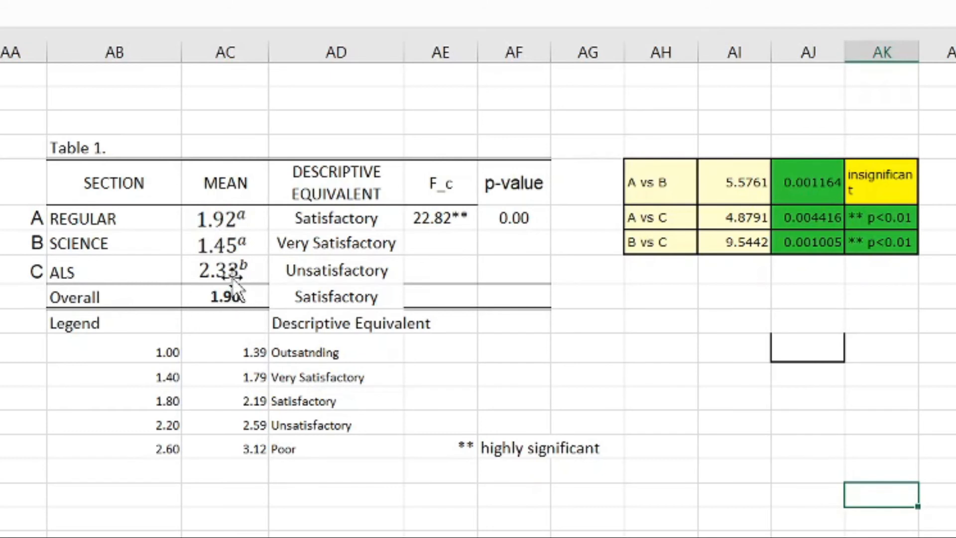
Check the letters beside the REGULAR, SCIENCE and ALS means against the Tukey results in AH11:AK13
{"action": "left_click_drag", "start_coordinate": [40, 220], "coordinate": [259, 246]}
{"action": "left_click", "coordinate": [7, 271]}
{"action": "left_click", "coordinate": [7, 244]}
{"action": "left_click", "coordinate": [7, 219]}
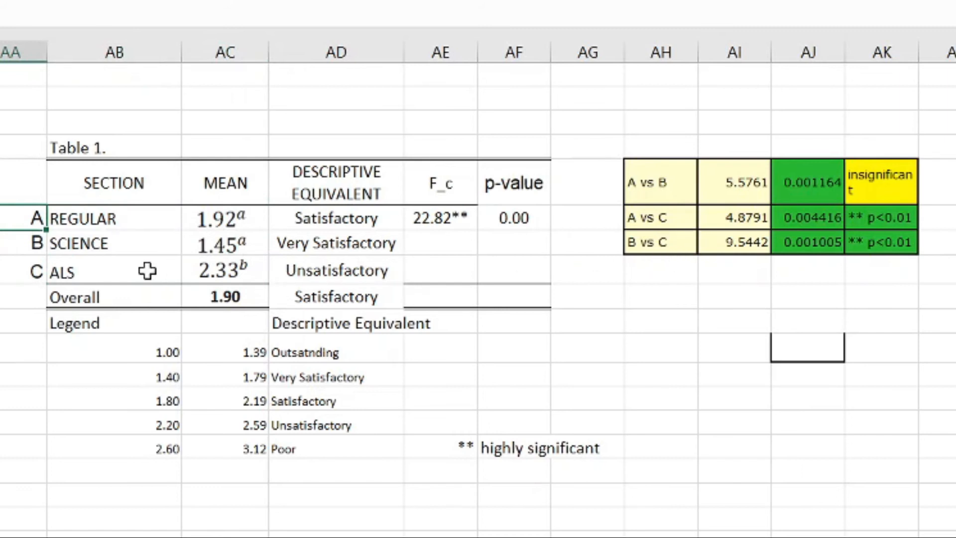
{"action": "left_click_drag", "start_coordinate": [80, 246], "coordinate": [214, 249]}
{"action": "left_click_drag", "start_coordinate": [124, 273], "coordinate": [214, 274]}
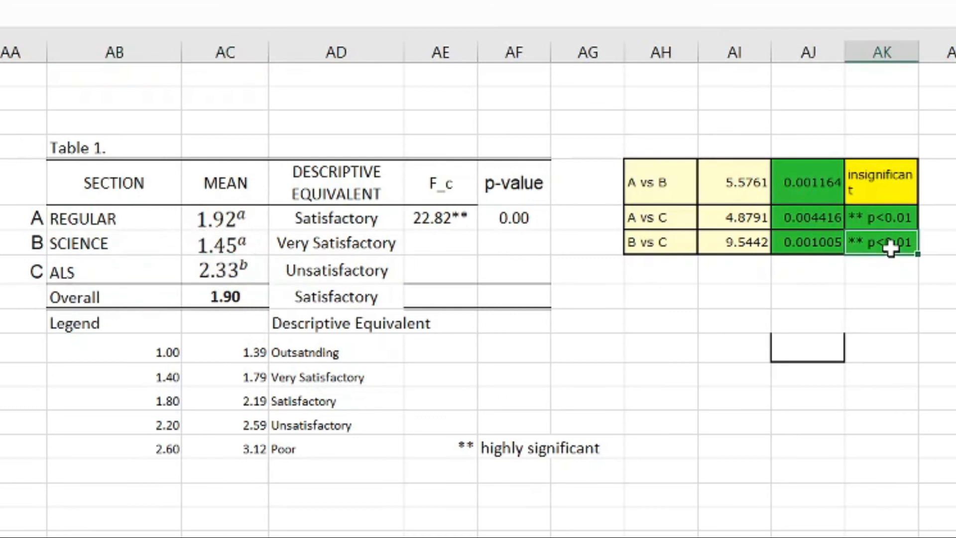
{"action": "left_click", "coordinate": [900, 270]}
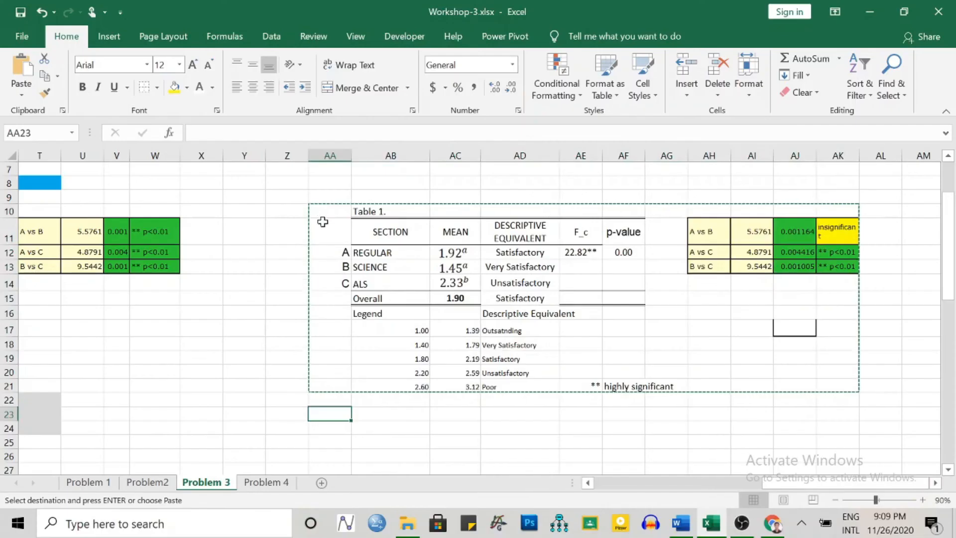
Copy the second example in AA10:AK21, including Table 1 and the Tukey results, and paste it at AN10
{"action": "left_click_drag", "start_coordinate": [324, 213], "coordinate": [852, 389]}
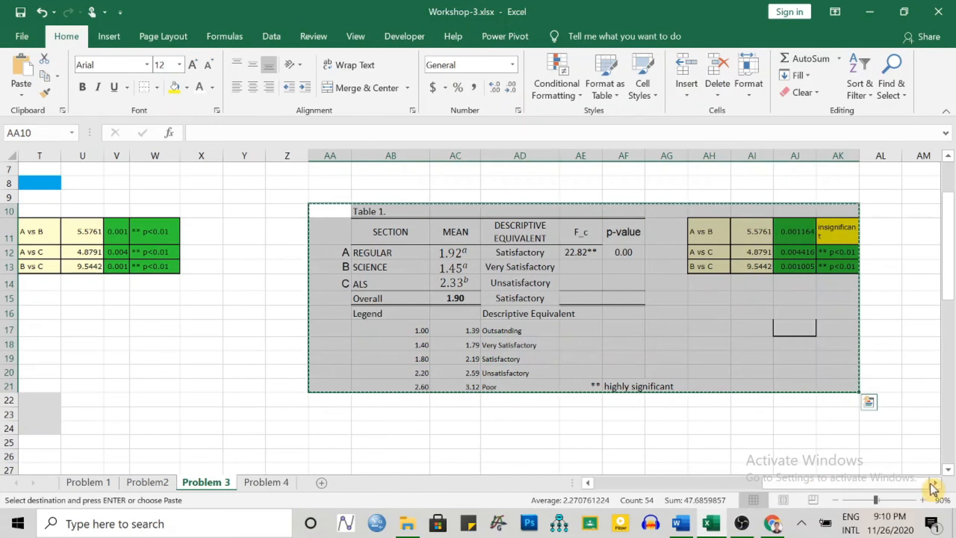
{"action": "scroll", "coordinate": [730, 363], "scroll_direction": "right", "scroll_amount": 5}
{"action": "left_click", "coordinate": [629, 213]}
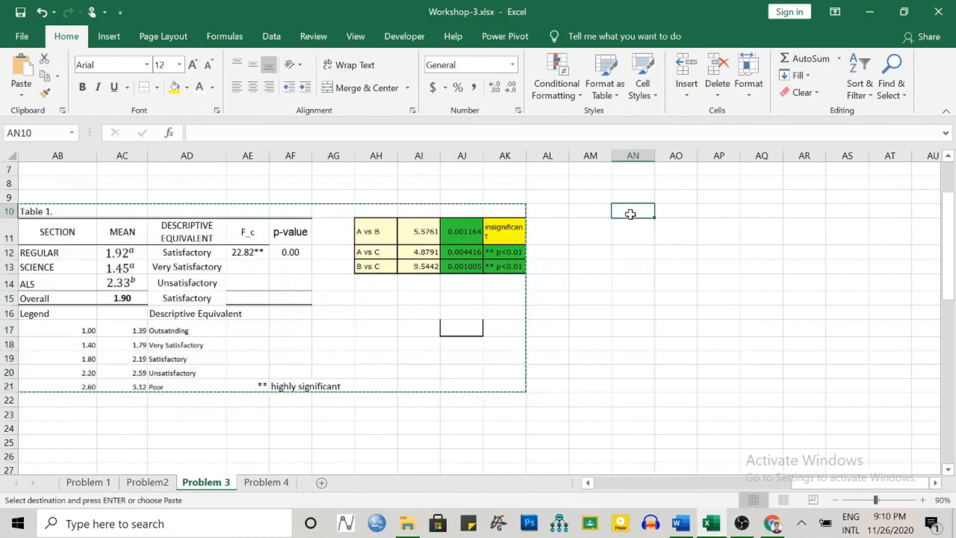
{"action": "key", "text": "ctrl+v"}
{"action": "left_click_drag", "start_coordinate": [796, 482], "coordinate": [815, 483]}
{"action": "left_click", "coordinate": [889, 323]}
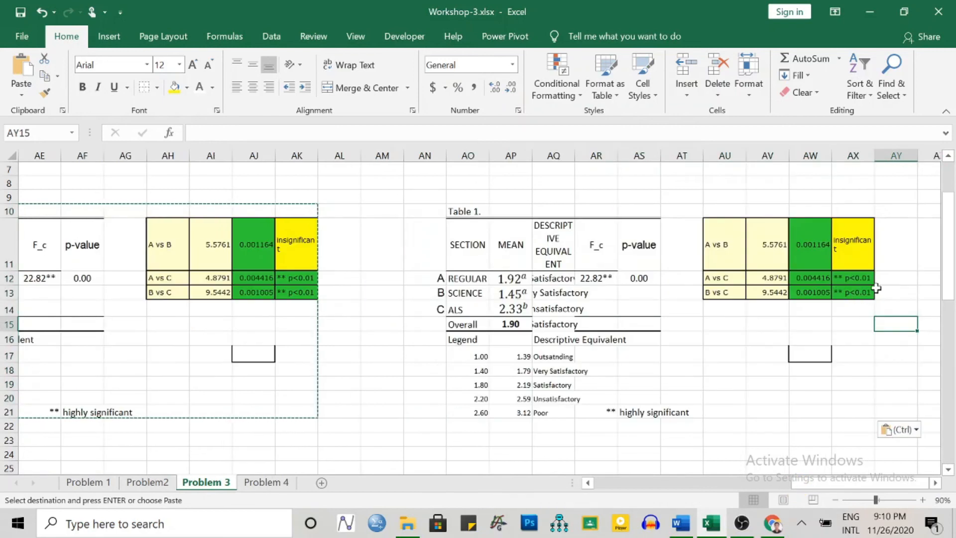
Mark the A vs C comparison in AX12 as insignificant by copying the yellow cell AX11 into it
{"action": "left_click", "coordinate": [858, 295]}
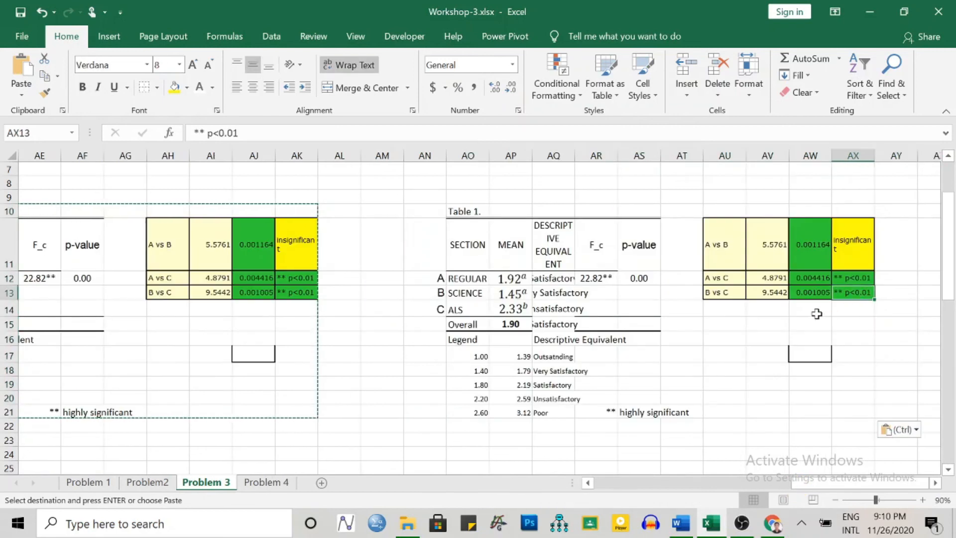
{"action": "left_click", "coordinate": [175, 90]}
{"action": "left_click", "coordinate": [843, 247]}
{"action": "key", "text": "ctrl+c"}
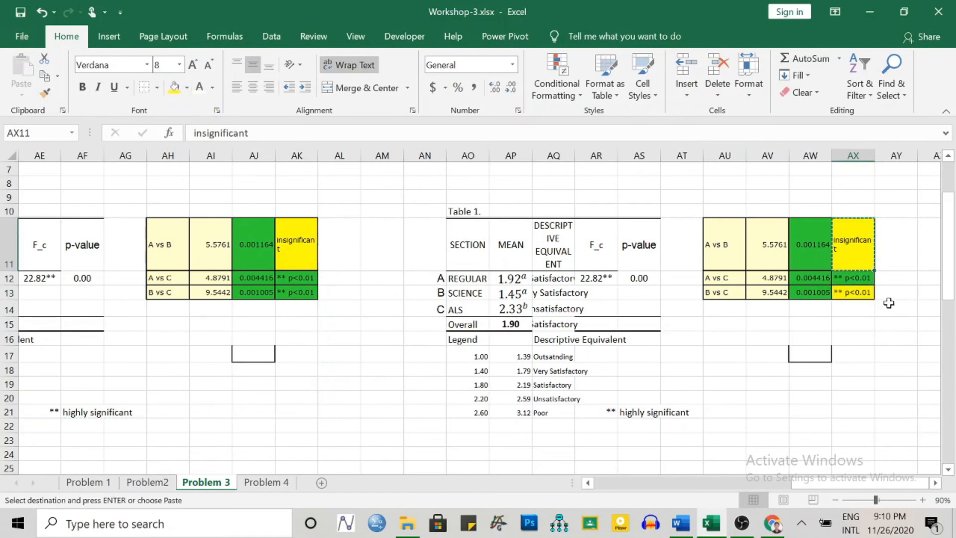
{"action": "left_click", "coordinate": [864, 292]}
{"action": "left_click", "coordinate": [861, 279]}
{"action": "key", "text": "ctrl+v"}
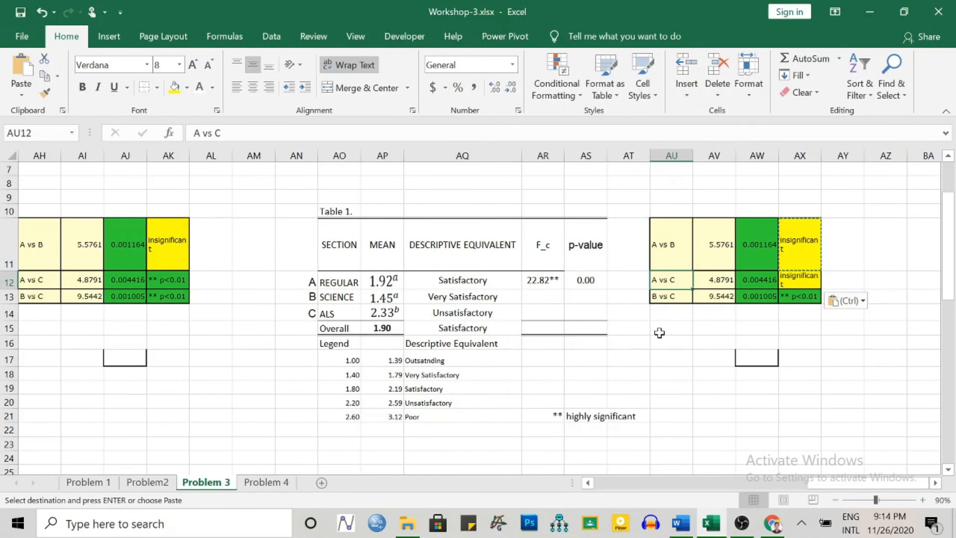
Compare the A vs B result in AU11:AX11 with the lettered means in the REGULAR and SCIENCE rows of the third example
{"action": "left_click_drag", "start_coordinate": [659, 333], "coordinate": [665, 361]}
{"action": "left_click_drag", "start_coordinate": [670, 244], "coordinate": [806, 241]}
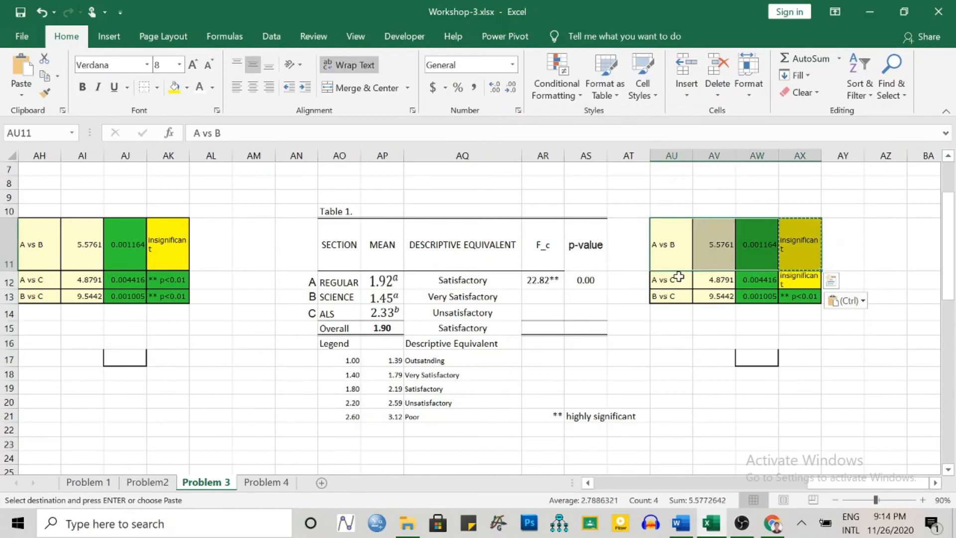
{"action": "left_click_drag", "start_coordinate": [287, 283], "coordinate": [425, 280]}
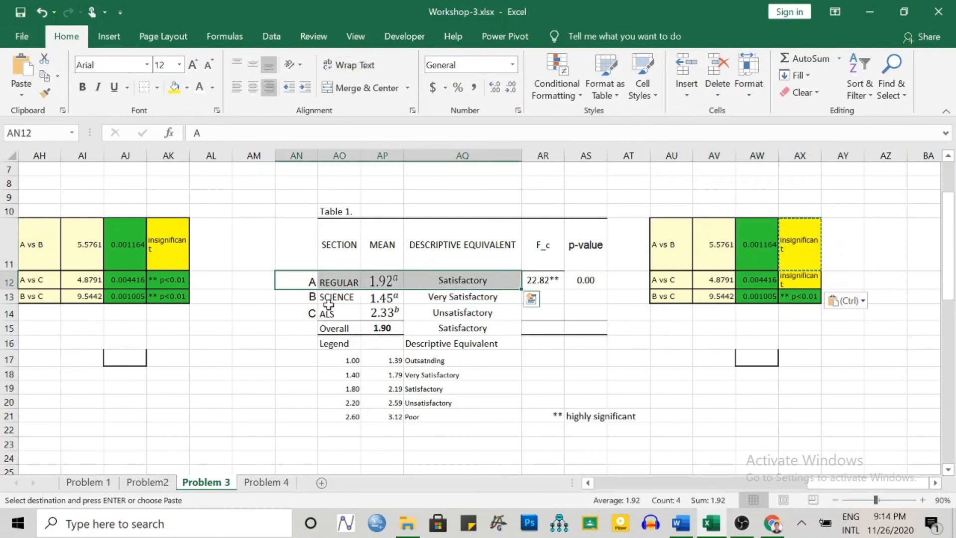
{"action": "left_click_drag", "start_coordinate": [303, 298], "coordinate": [437, 296]}
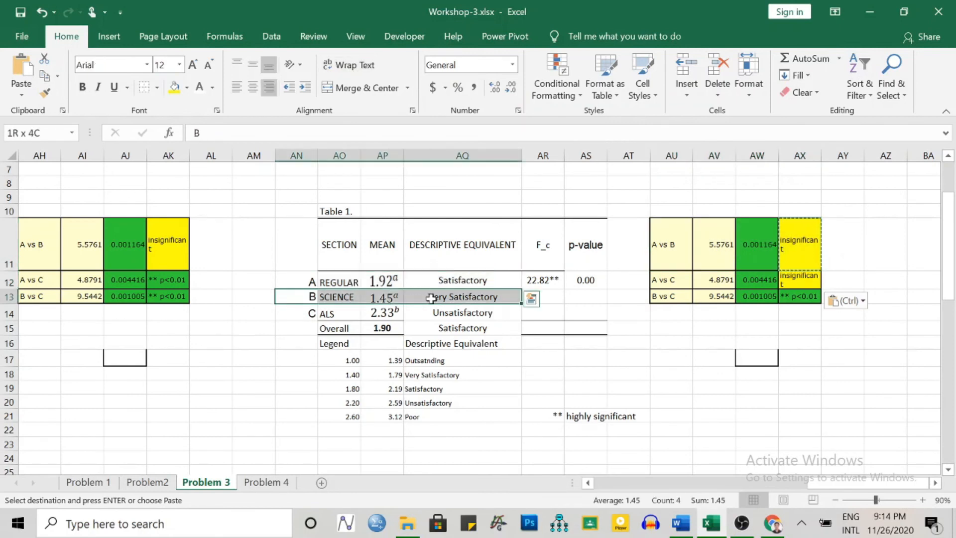
{"action": "left_click", "coordinate": [808, 246]}
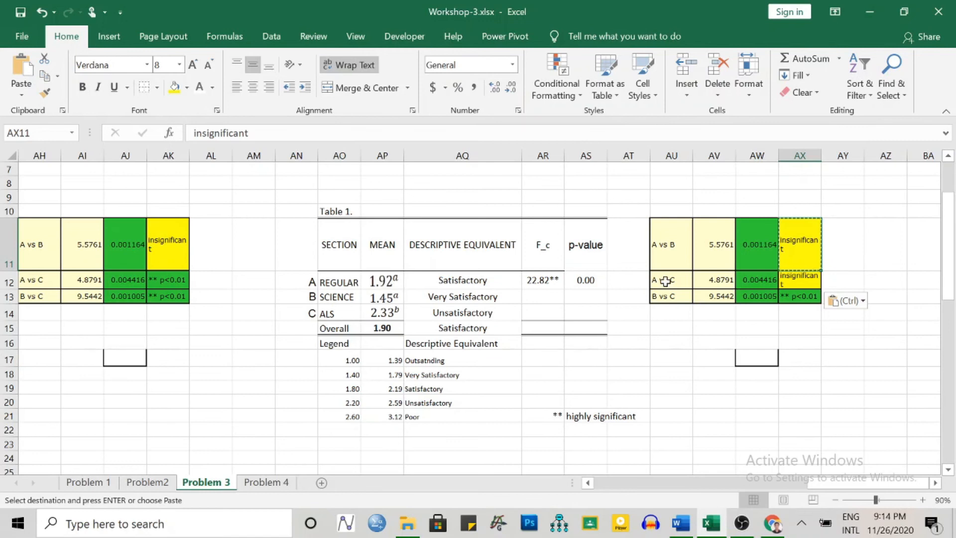
Compare the A vs C result in AU12:AX12 with the letters beside the REGULAR and ALS means in the third example
{"action": "left_click_drag", "start_coordinate": [666, 282], "coordinate": [785, 277]}
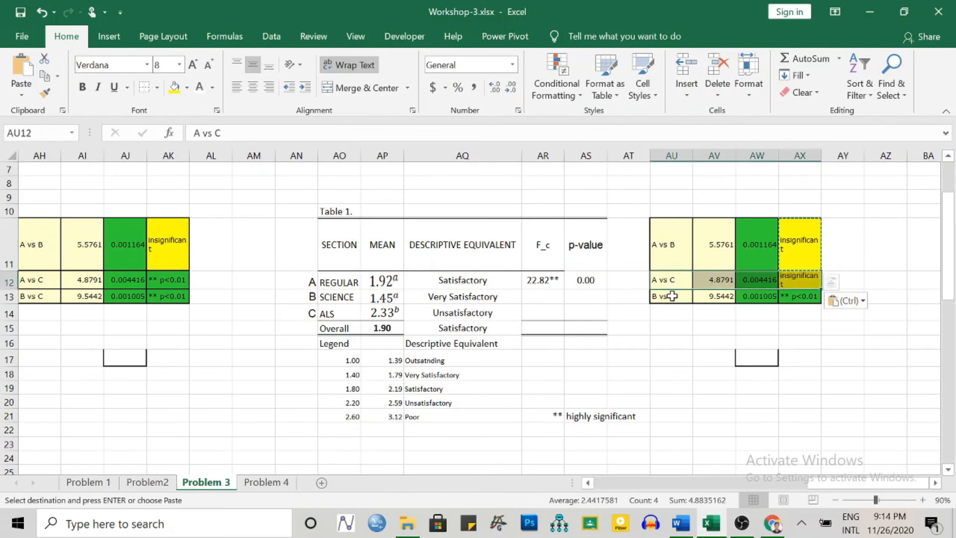
{"action": "left_click_drag", "start_coordinate": [284, 282], "coordinate": [439, 280]}
{"action": "left_click_drag", "start_coordinate": [306, 314], "coordinate": [455, 313]}
{"action": "left_click", "coordinate": [791, 277]}
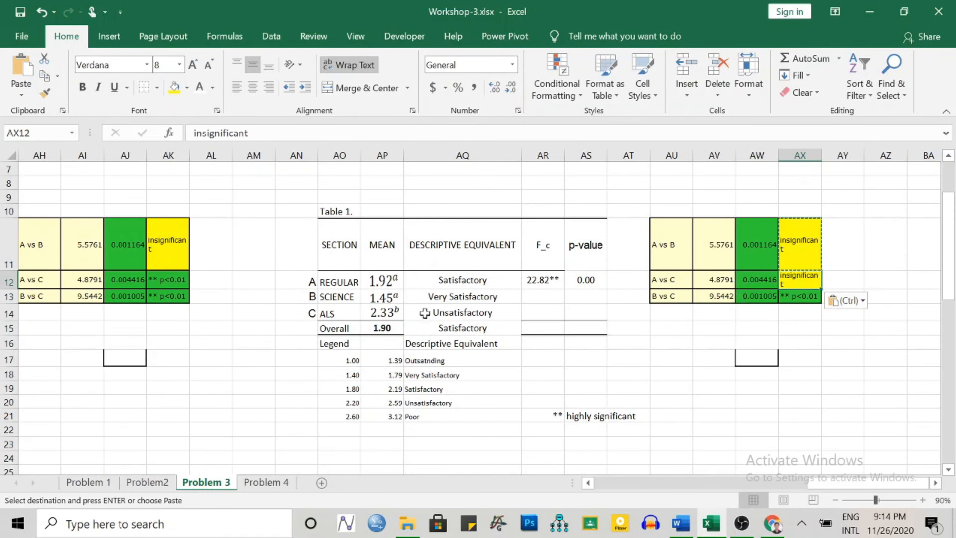
{"action": "left_click", "coordinate": [399, 317]}
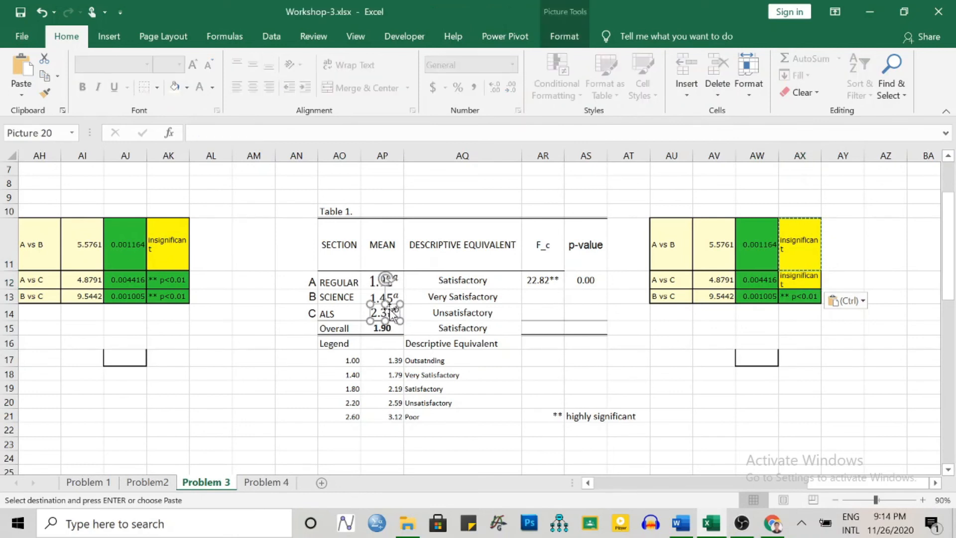
{"action": "left_click", "coordinate": [396, 282]}
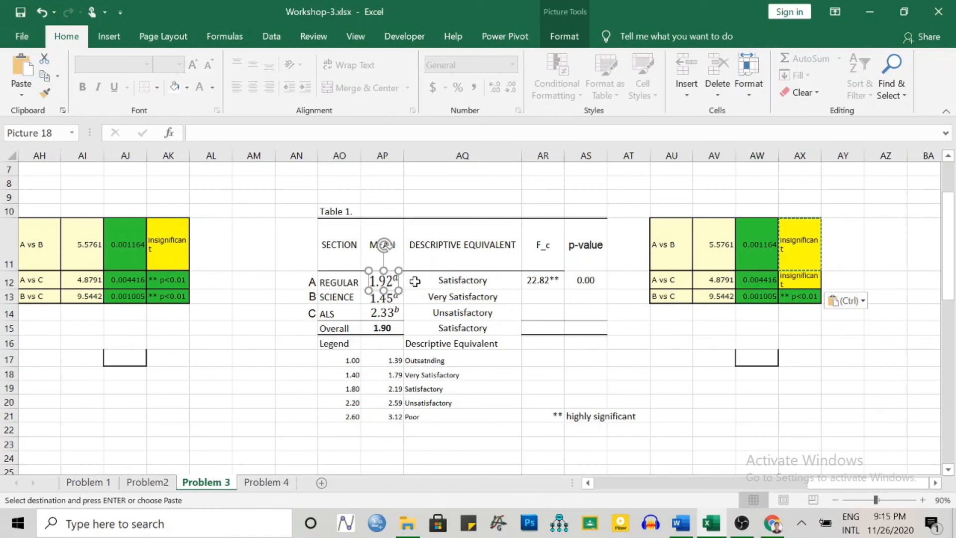
{"action": "left_click", "coordinate": [348, 299]}
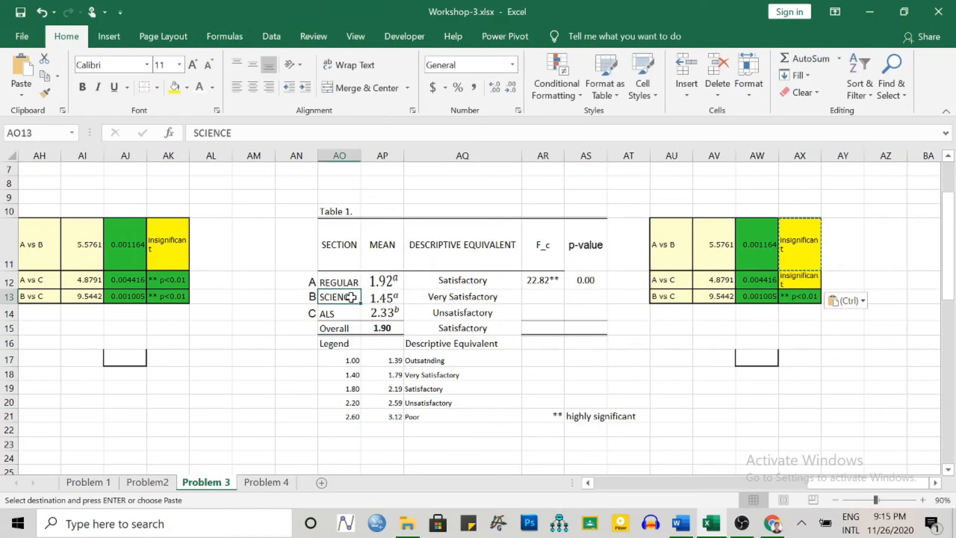
Switch to Word for the mean equation and change the third example's REGULAR mean to 1.92 with superscript ab
{"action": "left_click", "coordinate": [383, 281]}
{"action": "left_click", "coordinate": [380, 310]}
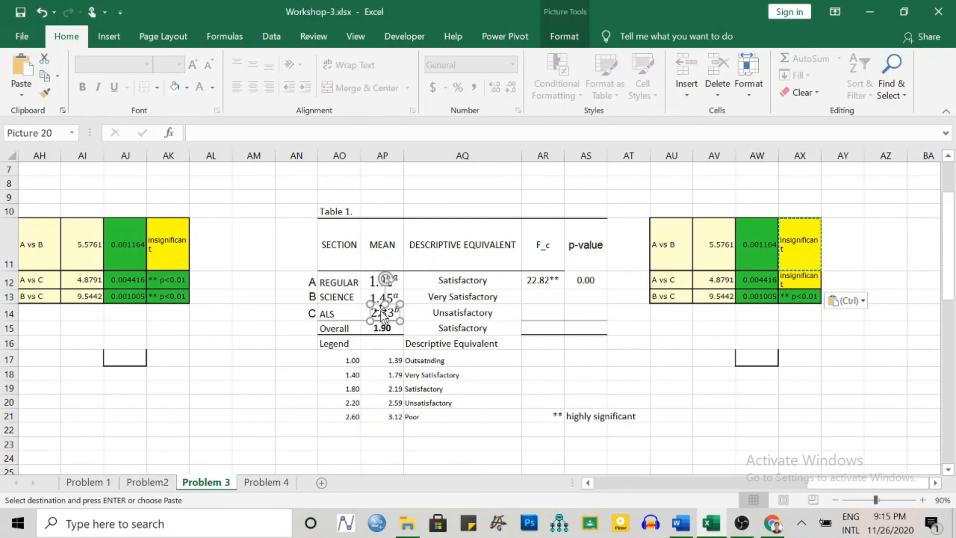
{"action": "left_click", "coordinate": [382, 282]}
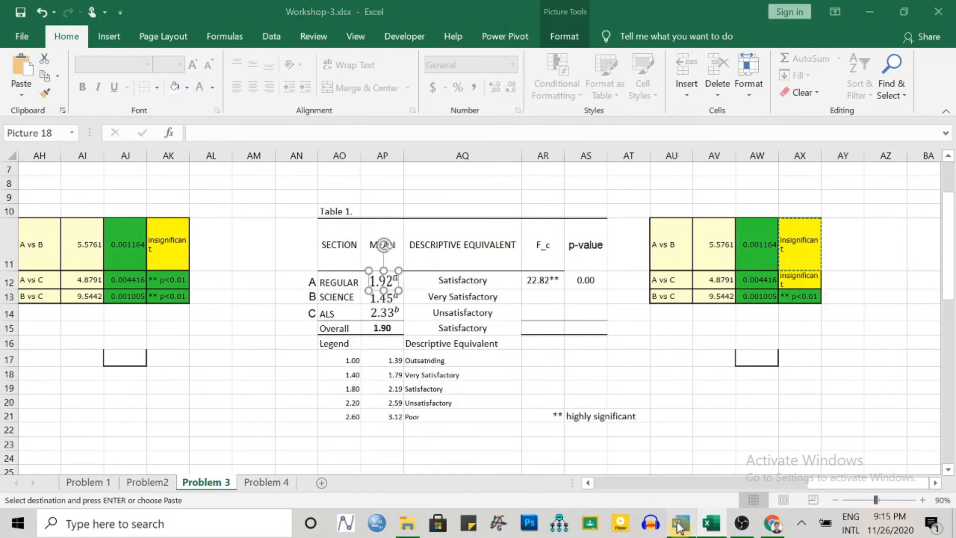
{"action": "left_click", "coordinate": [680, 522]}
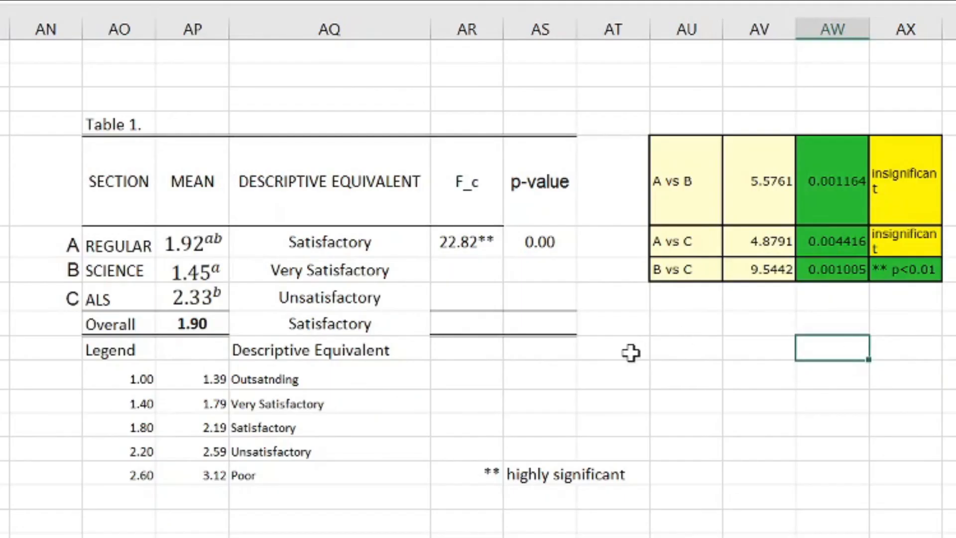
Compare the superscript letters of the REGULAR and SCIENCE means in the third example's Table 1
{"action": "left_click", "coordinate": [192, 249]}
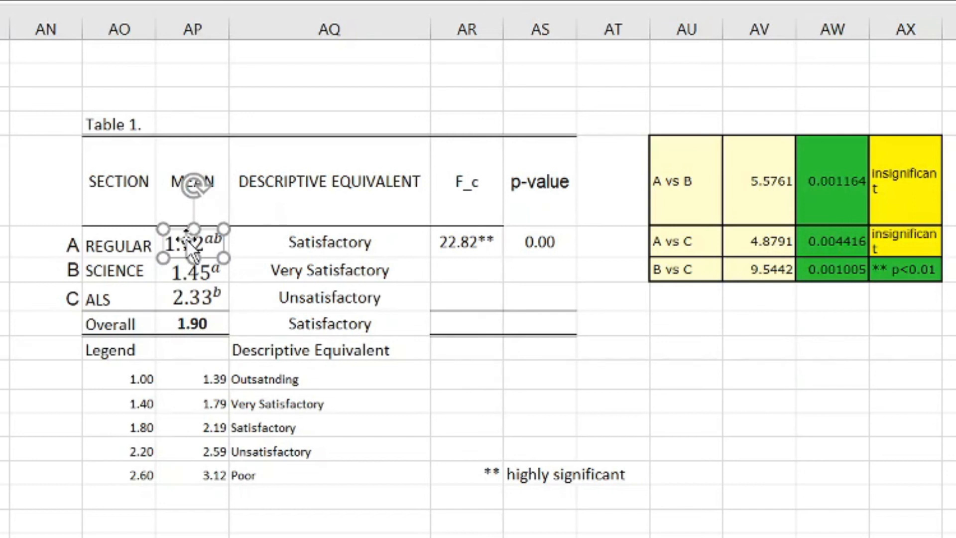
{"action": "left_click", "coordinate": [185, 278]}
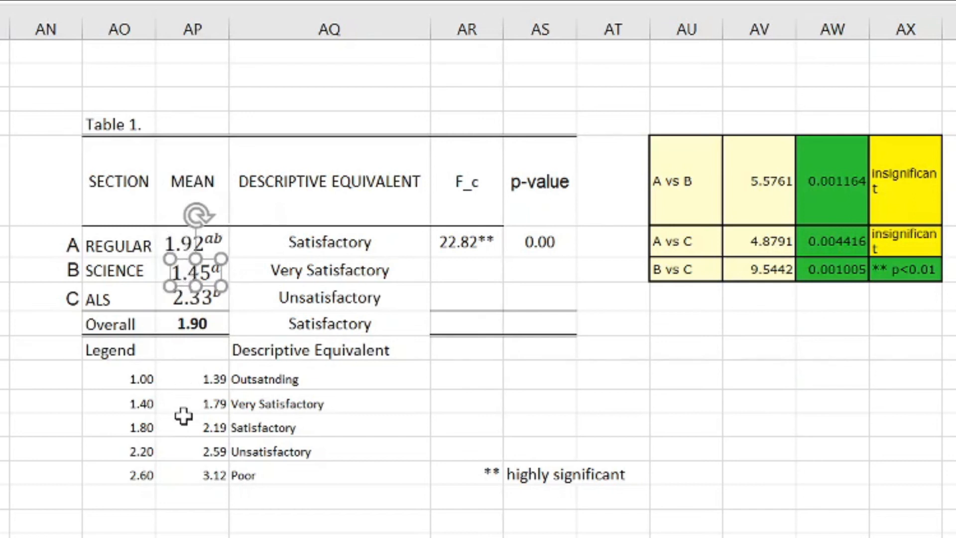
{"action": "left_click", "coordinate": [12, 269]}
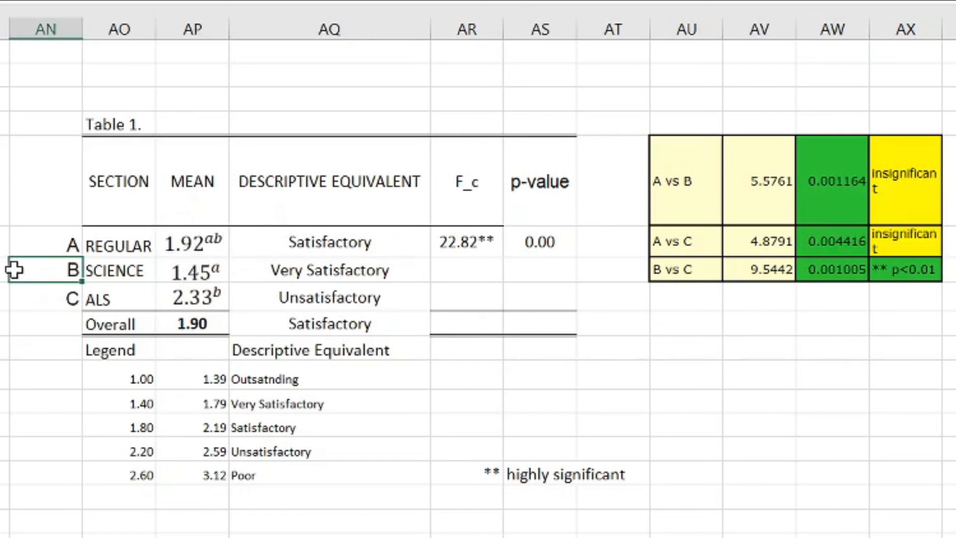
{"action": "left_click_drag", "start_coordinate": [187, 271], "coordinate": [210, 296]}
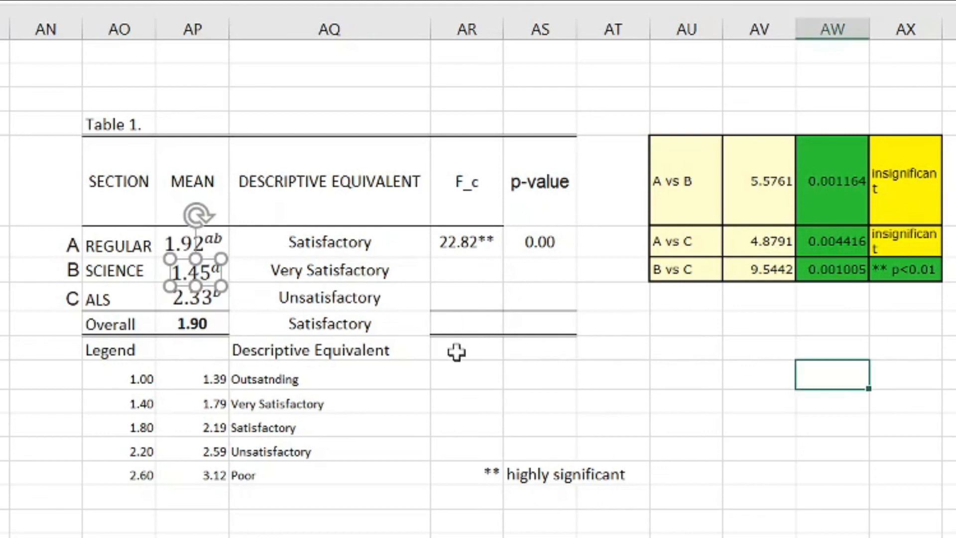
Check the A vs C result in AU12:AX12 against the superscripts of the REGULAR and ALS means
{"action": "left_click_drag", "start_coordinate": [69, 247], "coordinate": [214, 240]}
{"action": "key", "text": "ctrl+v"}
{"action": "left_click_drag", "start_coordinate": [60, 298], "coordinate": [209, 297]}
{"action": "left_click", "coordinate": [886, 243]}
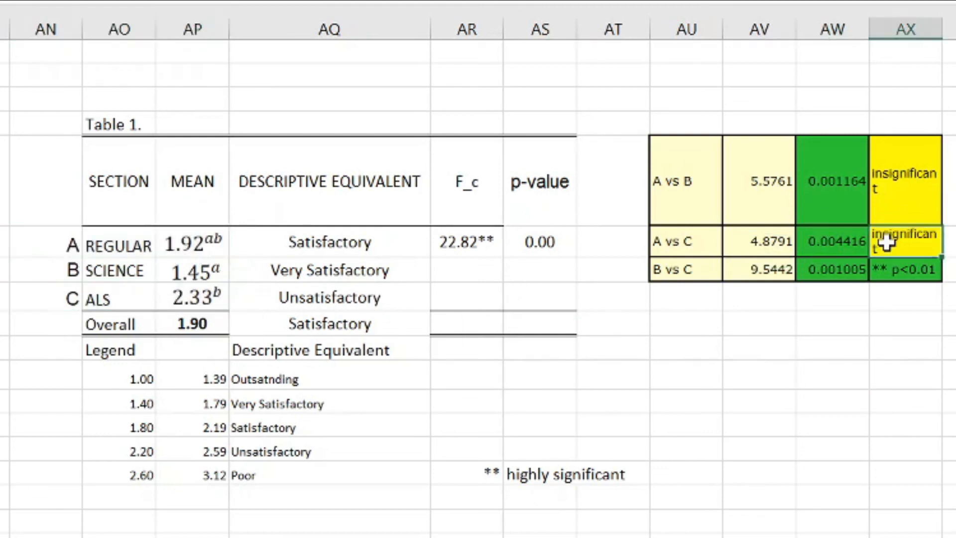
{"action": "left_click_drag", "start_coordinate": [668, 244], "coordinate": [897, 241]}
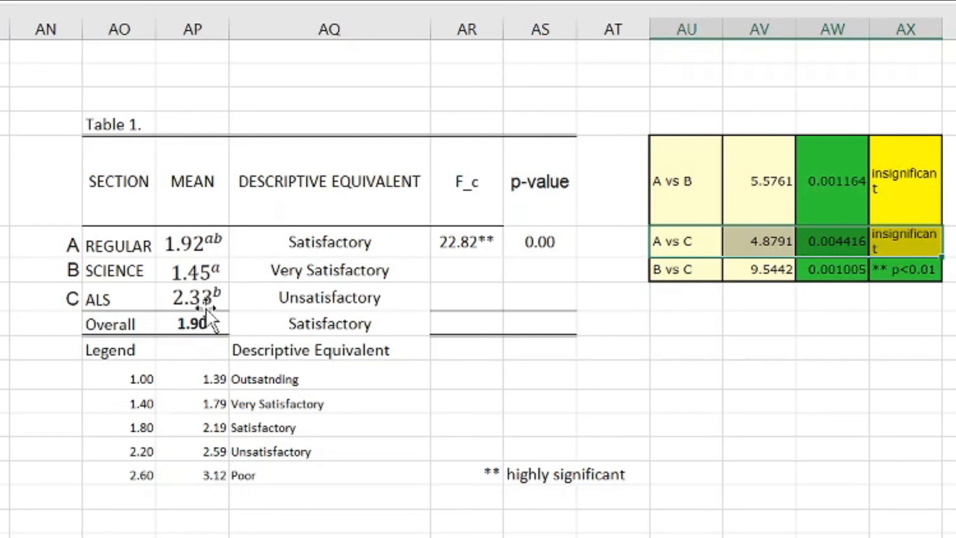
Check the B vs C result in AU13:AX13 against the superscripts of the SCIENCE and ALS means
{"action": "left_click_drag", "start_coordinate": [685, 270], "coordinate": [876, 269]}
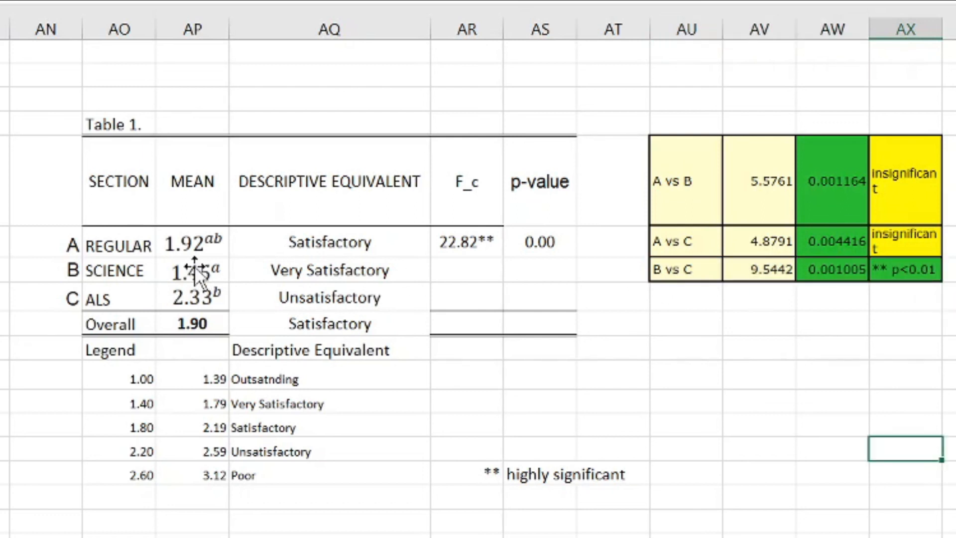
{"action": "left_click", "coordinate": [194, 265]}
{"action": "left_click", "coordinate": [189, 302]}
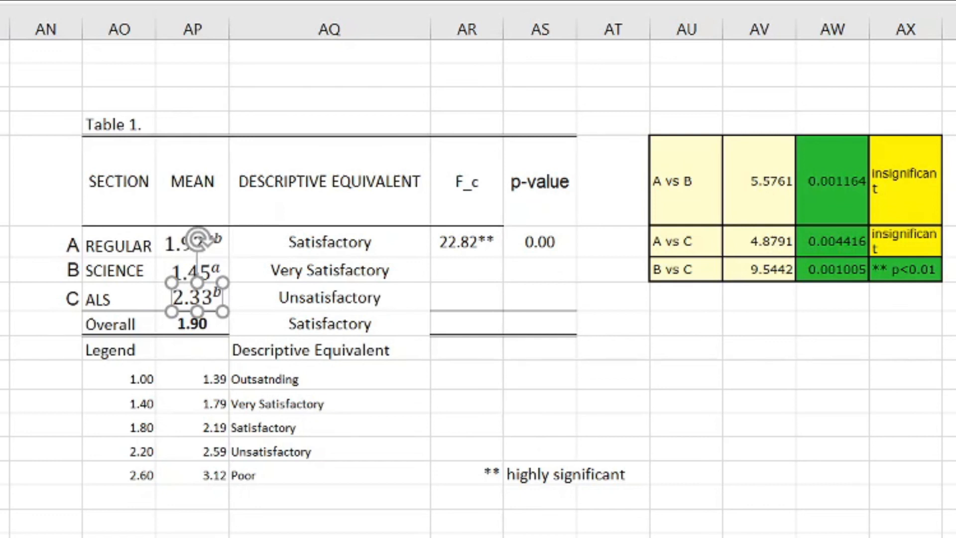
Return to the original ANOVA table and examine its between-groups p-value in K19
{"action": "left_click_drag", "start_coordinate": [846, 483], "coordinate": [657, 482]}
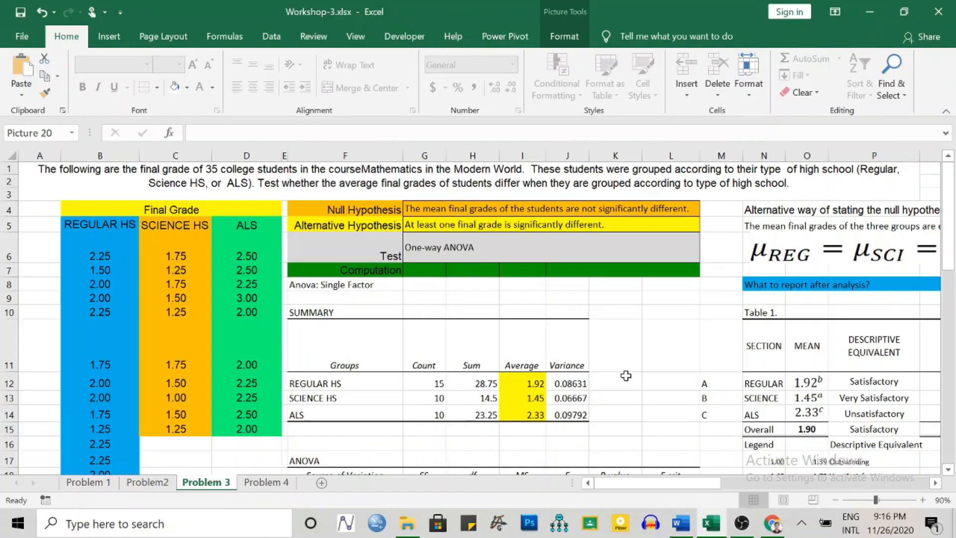
{"action": "scroll", "coordinate": [578, 386], "scroll_direction": "down", "scroll_amount": 4}
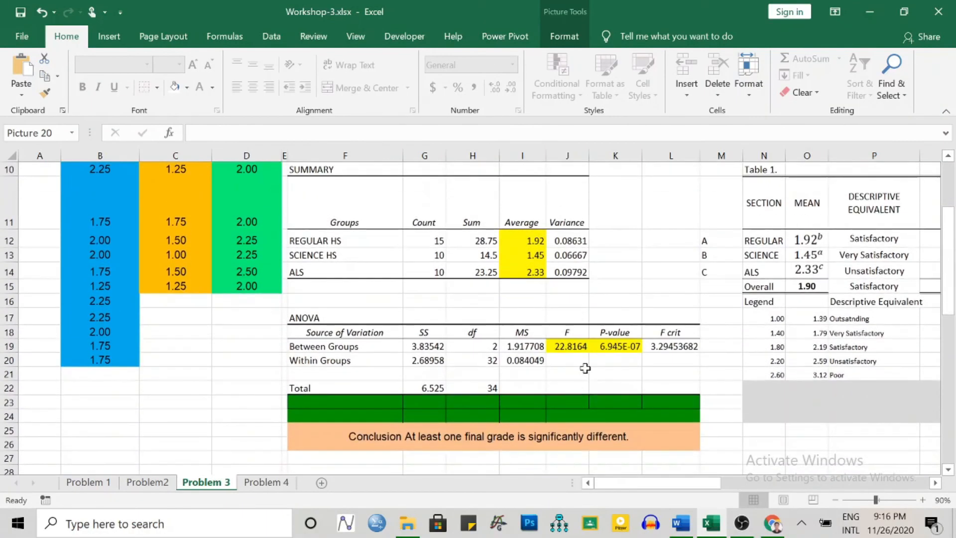
{"action": "scroll", "coordinate": [619, 353], "scroll_direction": "up", "scroll_amount": 1}
{"action": "left_click", "coordinate": [620, 348]}
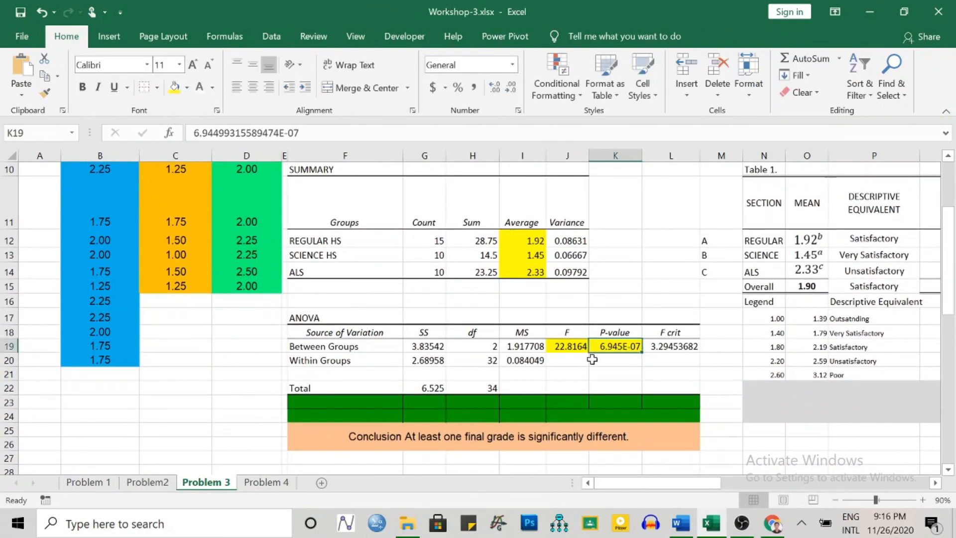
{"action": "scroll", "coordinate": [553, 359], "scroll_direction": "up", "scroll_amount": 2}
{"action": "scroll", "coordinate": [560, 324], "scroll_direction": "down", "scroll_amount": 2}
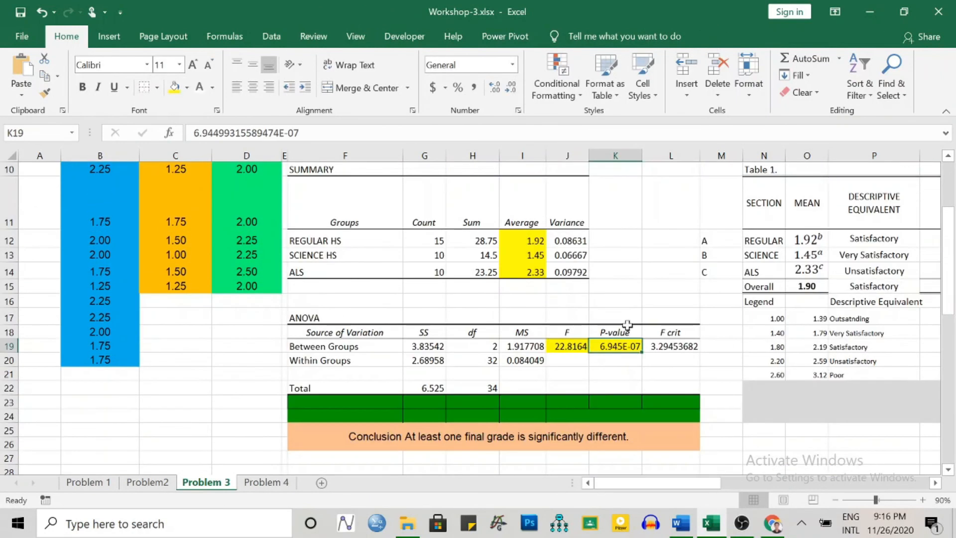
{"action": "left_click", "coordinate": [609, 358]}
{"action": "left_click", "coordinate": [620, 347]}
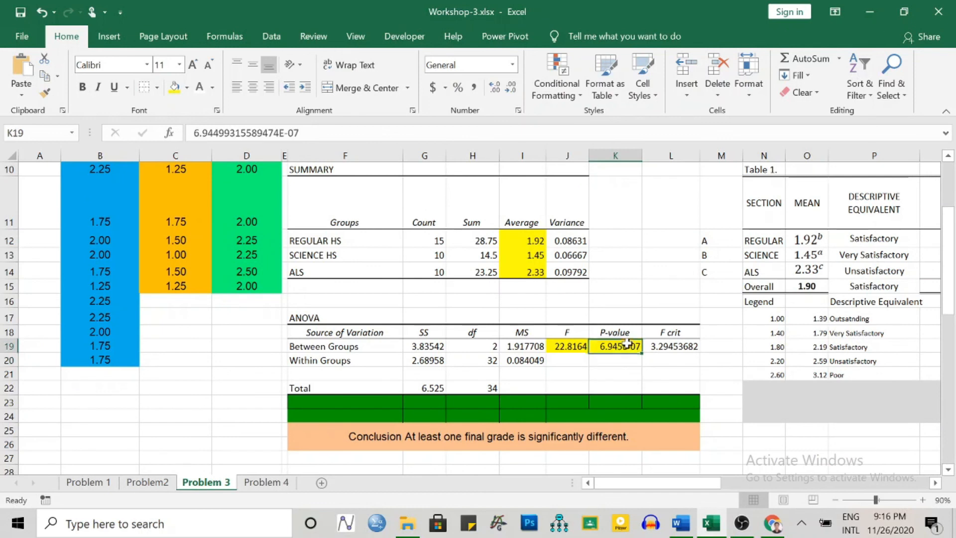
Start a single-factor ANOVA for the second Final Grade table with $B$46:$D$61 as the input range
{"action": "scroll", "coordinate": [622, 353], "scroll_direction": "down", "scroll_amount": 8}
{"action": "scroll", "coordinate": [623, 353], "scroll_direction": "down", "scroll_amount": 2}
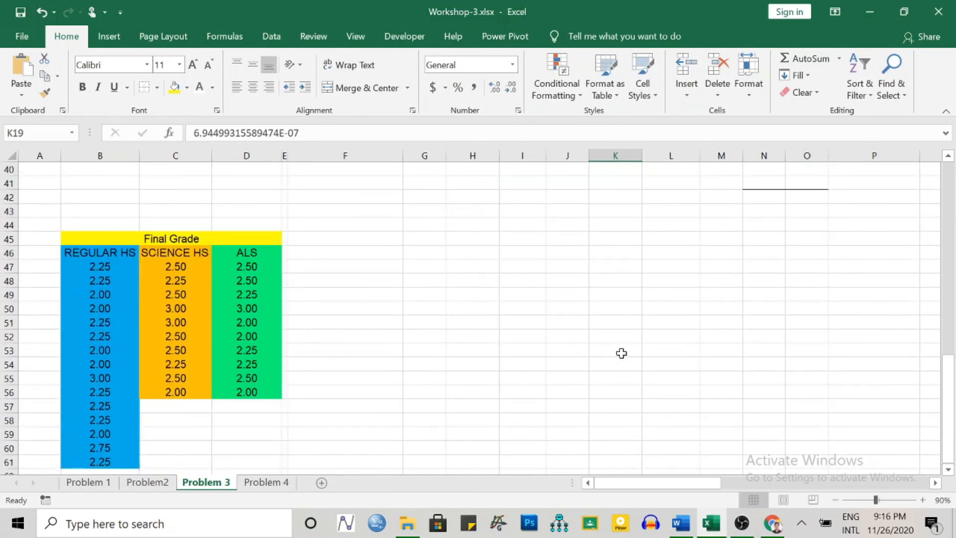
{"action": "left_click", "coordinate": [317, 253]}
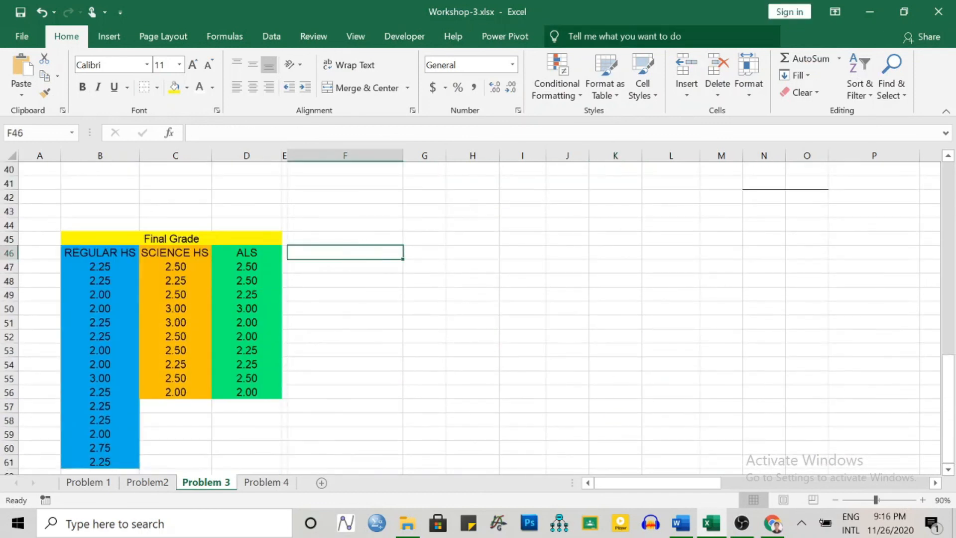
{"action": "left_click", "coordinate": [274, 38]}
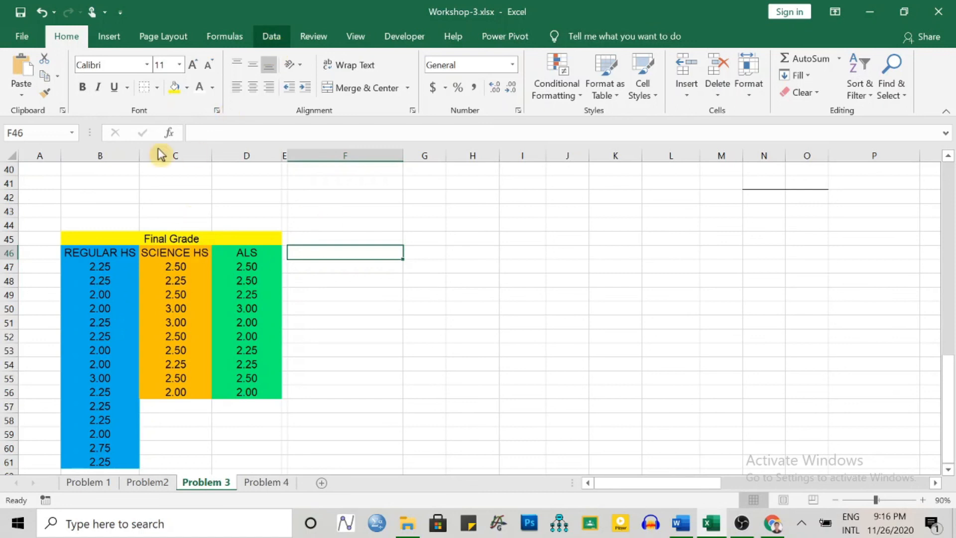
{"action": "scroll", "coordinate": [583, 237], "scroll_direction": "down", "scroll_amount": 1}
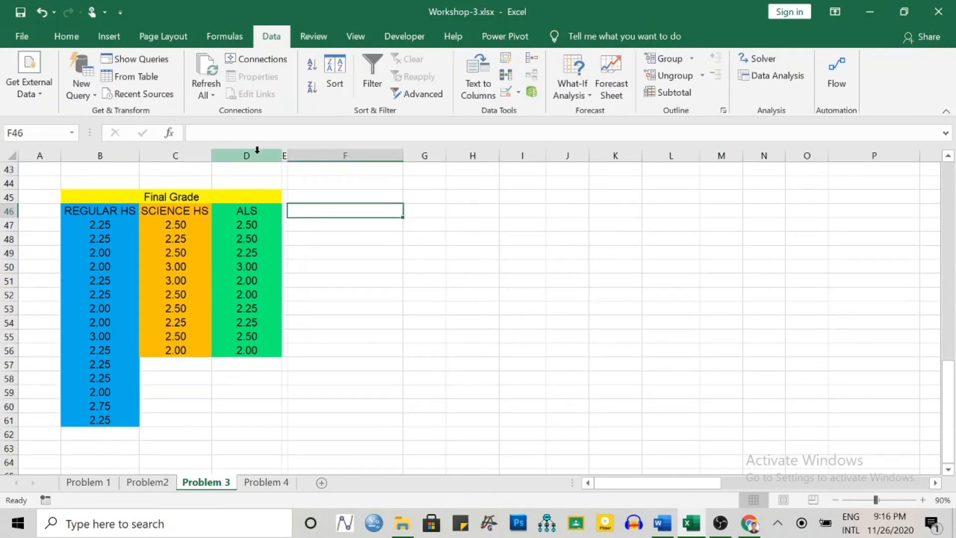
{"action": "left_click", "coordinate": [779, 76]}
{"action": "left_click", "coordinate": [885, 73]}
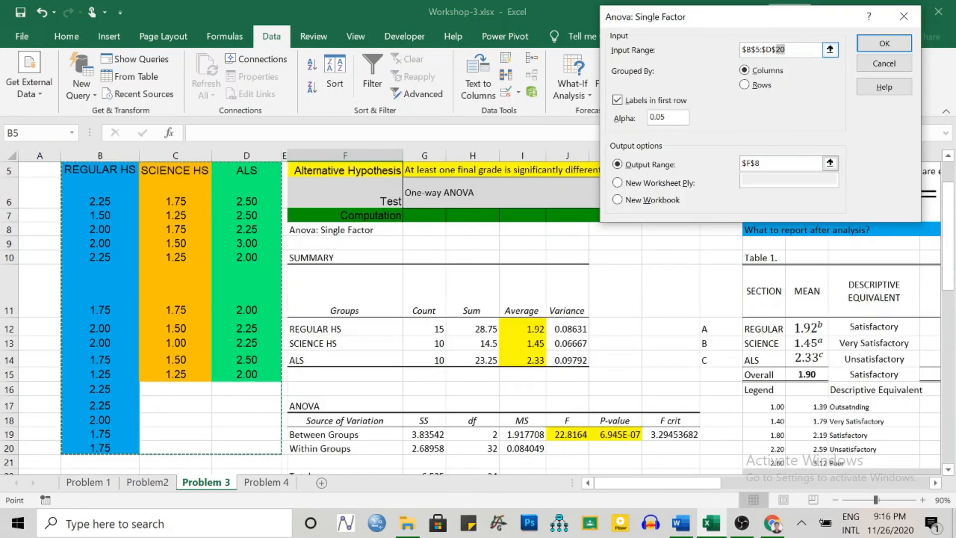
{"action": "key", "text": "Delete"}
{"action": "scroll", "coordinate": [209, 358], "scroll_direction": "down", "scroll_amount": 12}
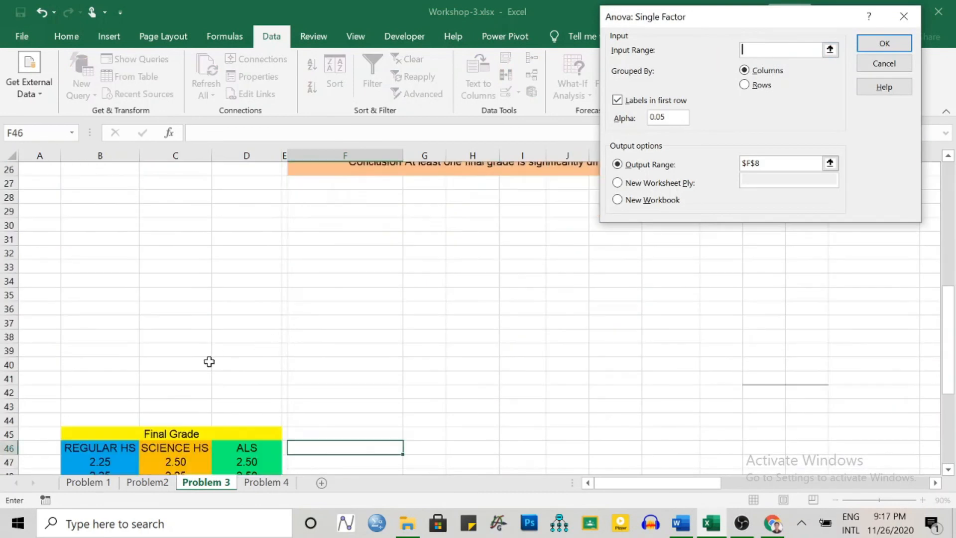
{"action": "left_click_drag", "start_coordinate": [94, 240], "coordinate": [279, 449]}
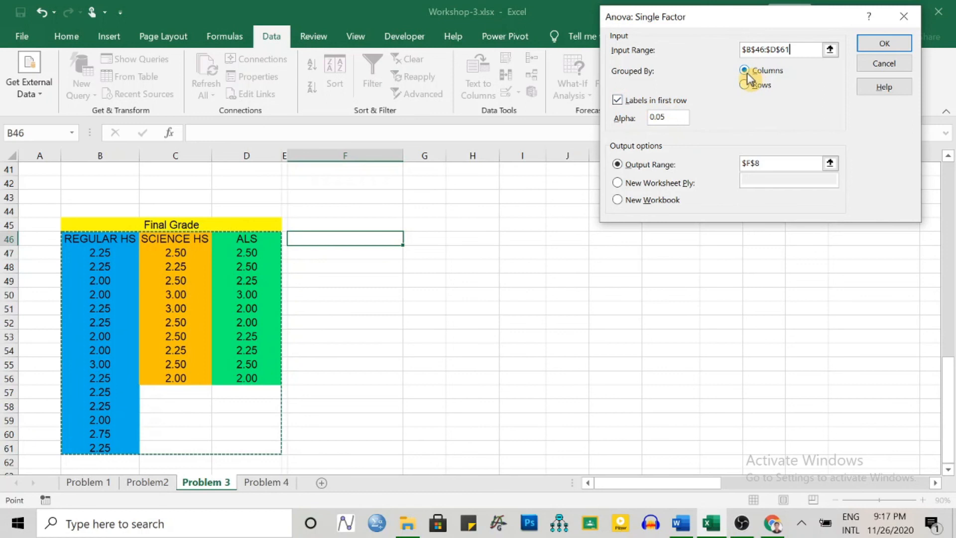
Set the ANOVA output range to $F$46 and run the analysis
{"action": "left_click", "coordinate": [760, 166]}
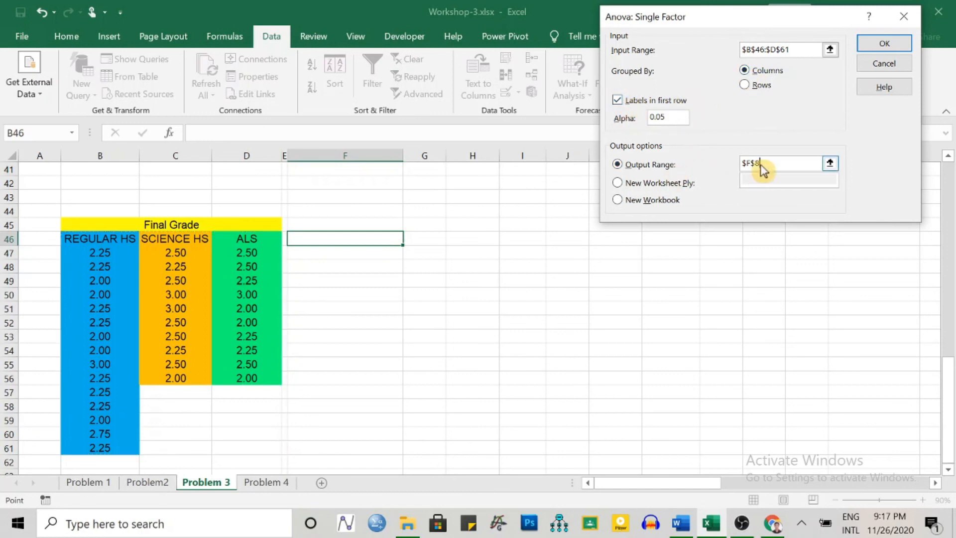
{"action": "left_click_drag", "start_coordinate": [762, 164], "coordinate": [716, 168]}
{"action": "key", "text": "BackSpace"}
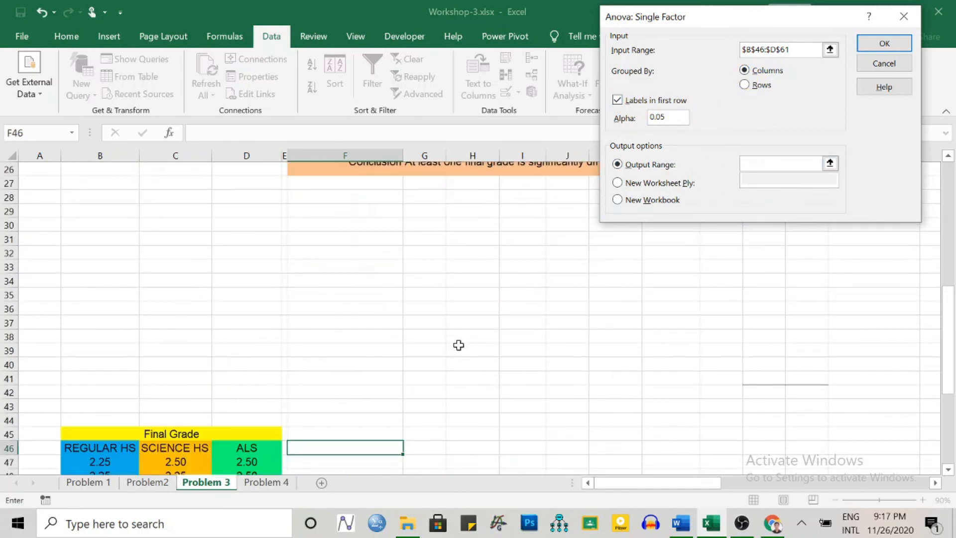
{"action": "scroll", "coordinate": [459, 345], "scroll_direction": "down", "scroll_amount": 4}
{"action": "left_click", "coordinate": [383, 282]}
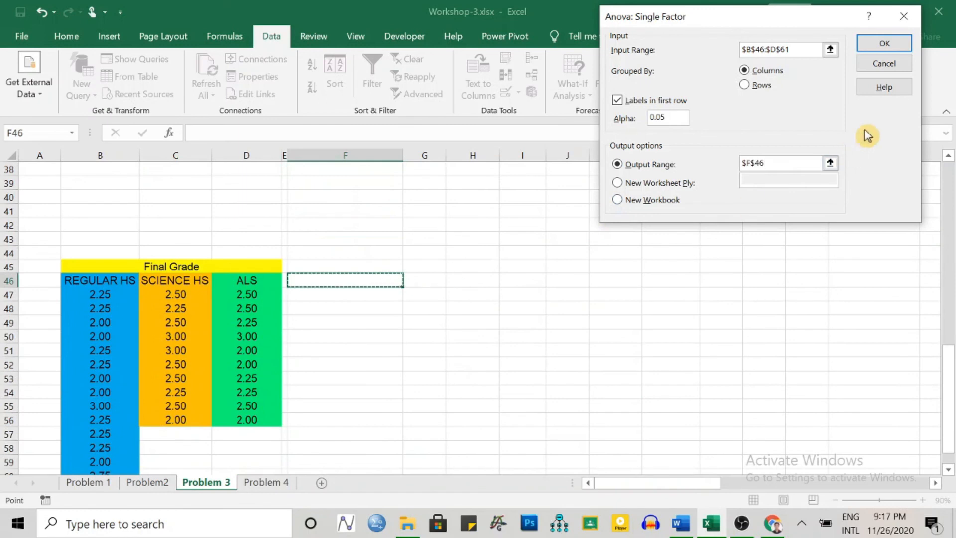
{"action": "left_click", "coordinate": [891, 44]}
{"action": "scroll", "coordinate": [662, 319], "scroll_direction": "down", "scroll_amount": 3}
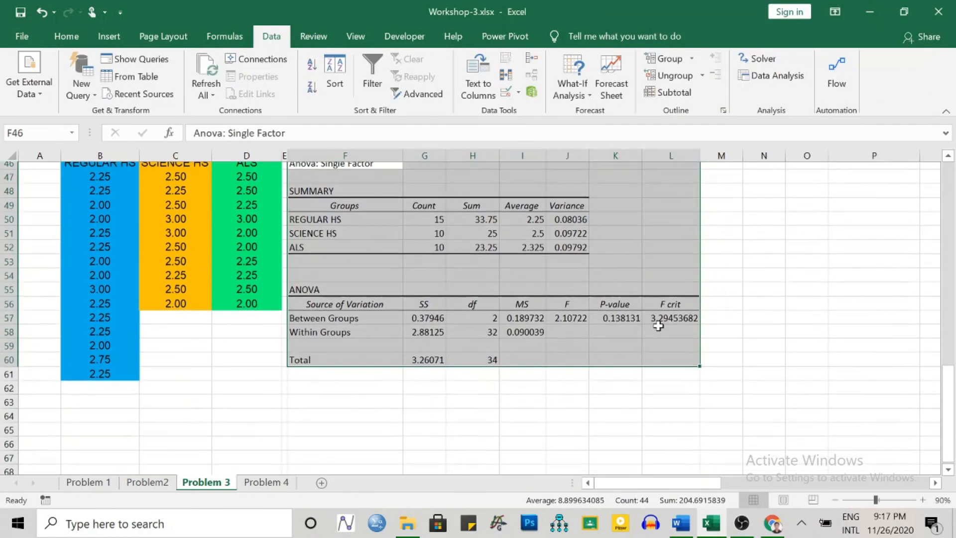
{"action": "left_click", "coordinate": [797, 297]}
Highlight the three group averages in I50:I52 with yellow fill
{"action": "left_click_drag", "start_coordinate": [518, 209], "coordinate": [522, 239]}
{"action": "left_click", "coordinate": [66, 36]}
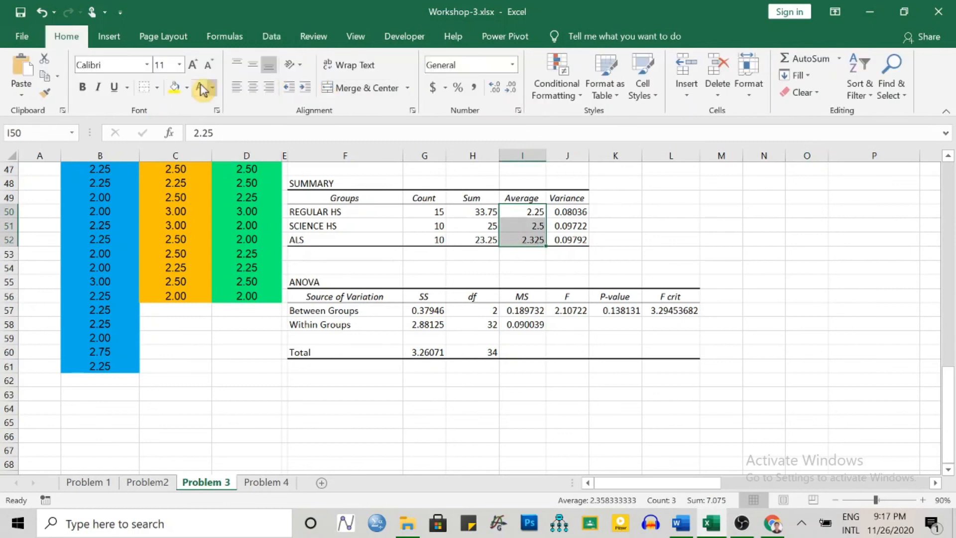
{"action": "left_click", "coordinate": [174, 87]}
{"action": "left_click", "coordinate": [749, 218]}
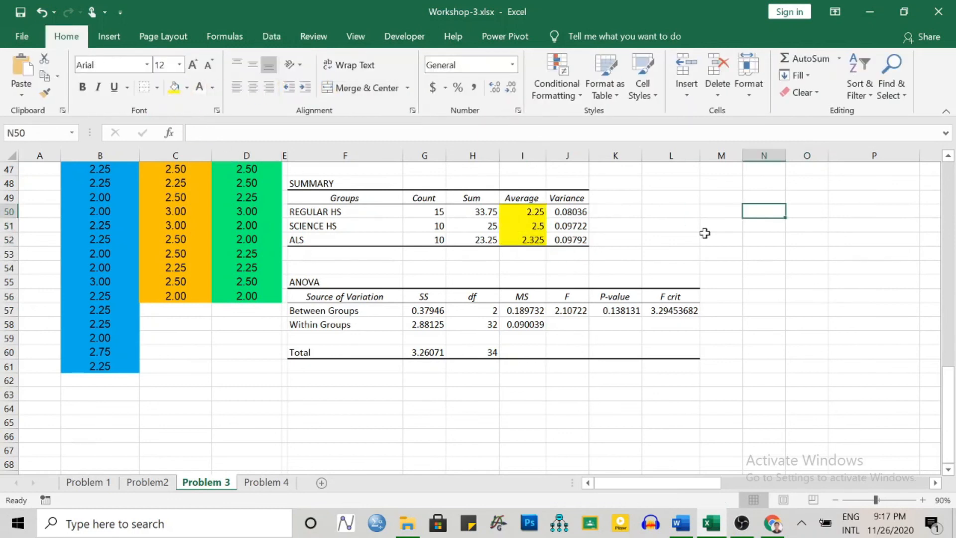
Highlight the F value in J57 with yellow fill and show it with two decimal places
{"action": "left_click", "coordinate": [618, 313]}
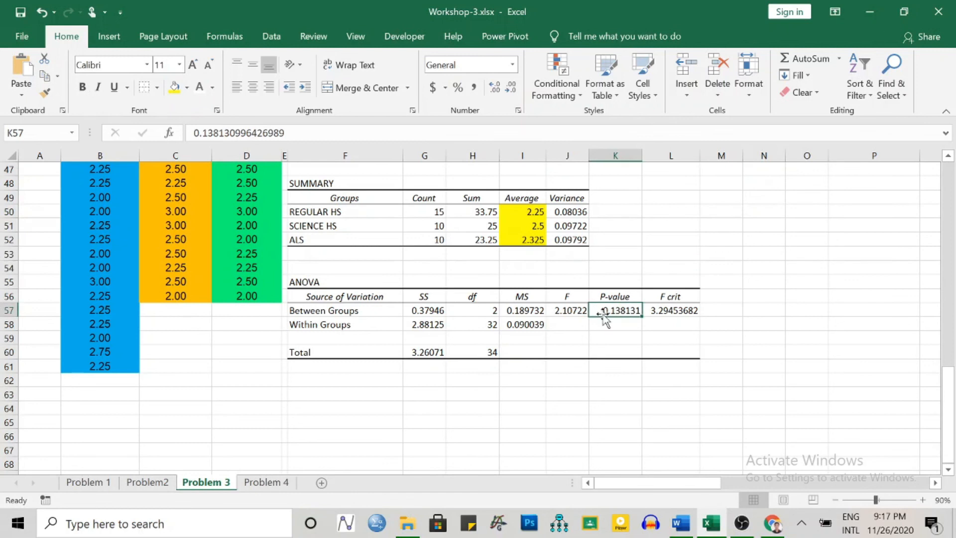
{"action": "left_click", "coordinate": [573, 312]}
{"action": "left_click", "coordinate": [174, 87]}
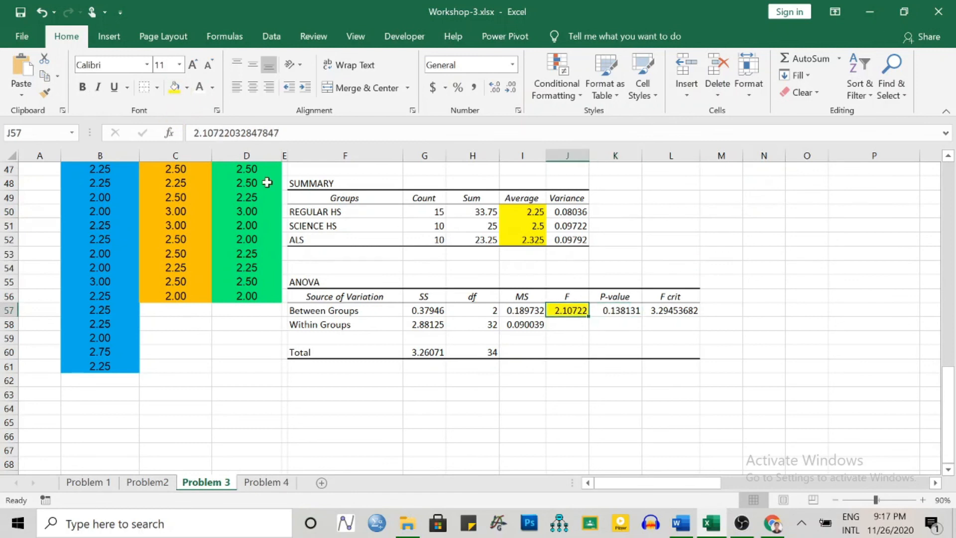
{"action": "left_click", "coordinate": [513, 89]}
{"action": "left_click", "coordinate": [513, 90]}
{"action": "left_click", "coordinate": [801, 325]}
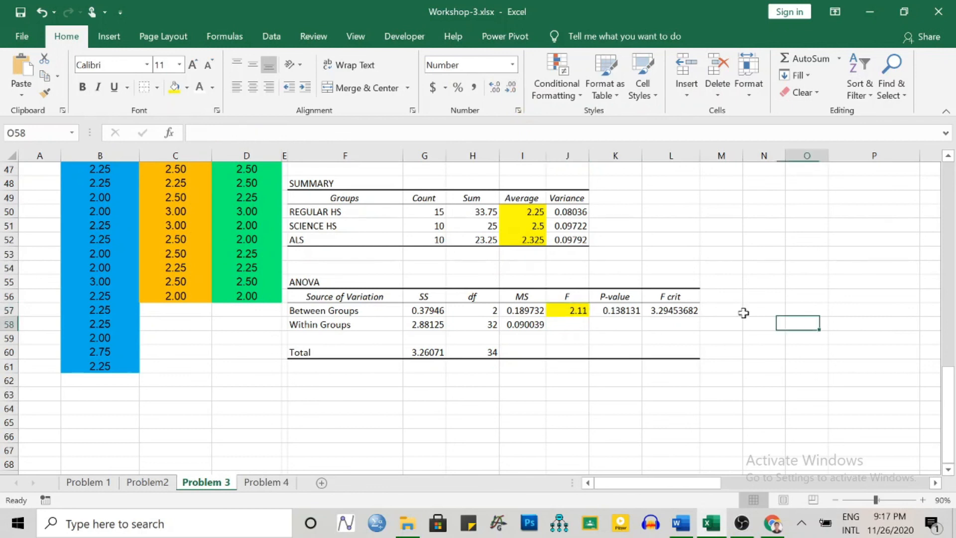
Show the p-value in K57 with two decimal places
{"action": "left_click", "coordinate": [619, 309]}
{"action": "left_click", "coordinate": [509, 88]}
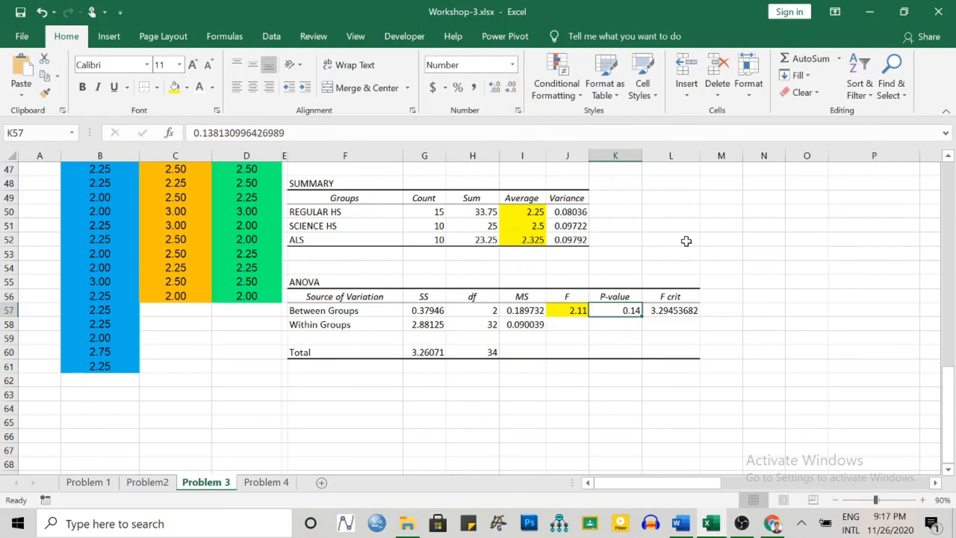
{"action": "left_click", "coordinate": [802, 264]}
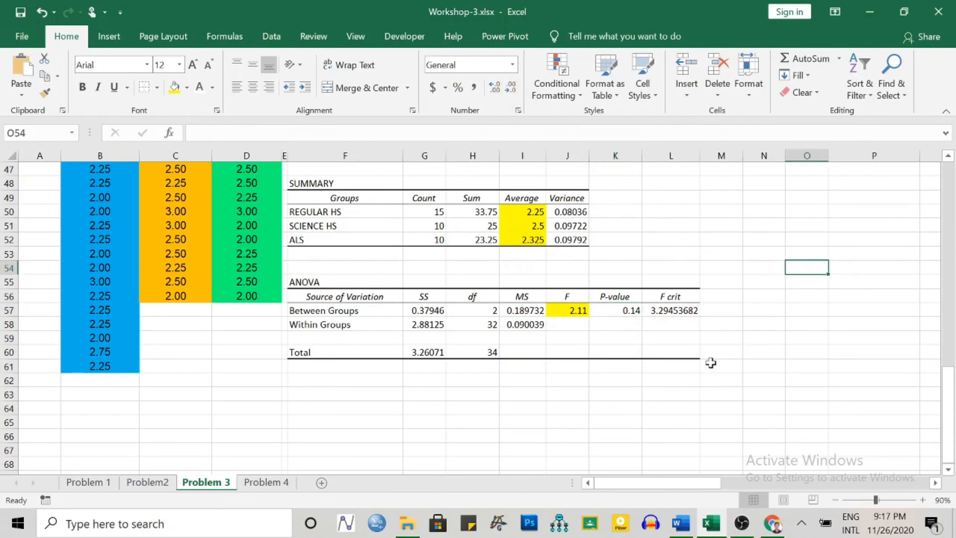
Examine the second Final Grade data in B46:D61, the p-value in K57 and the differences among the averages in I50:I52
{"action": "left_click", "coordinate": [807, 326]}
{"action": "scroll", "coordinate": [811, 359], "scroll_direction": "up", "scroll_amount": 3}
{"action": "left_click_drag", "start_coordinate": [87, 202], "coordinate": [276, 402]}
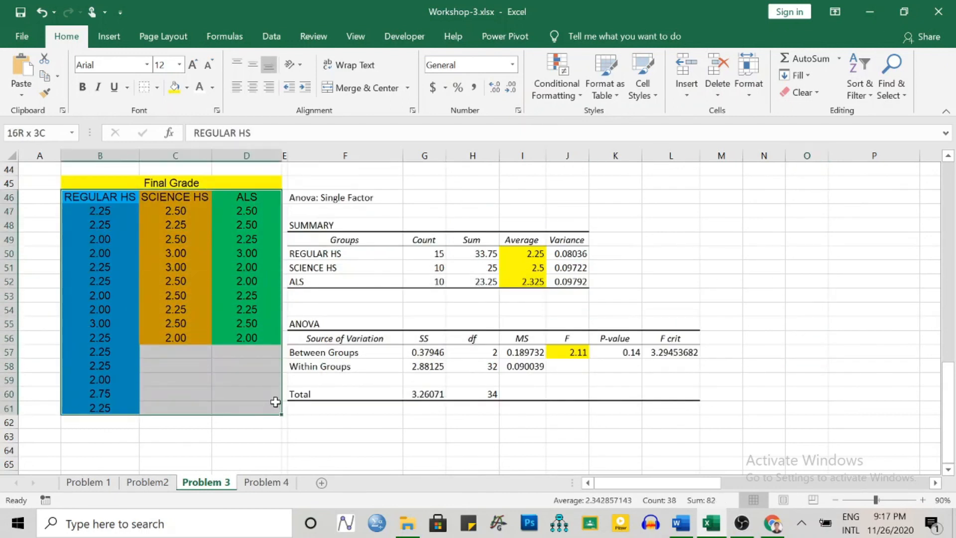
{"action": "left_click_drag", "start_coordinate": [533, 252], "coordinate": [533, 289]}
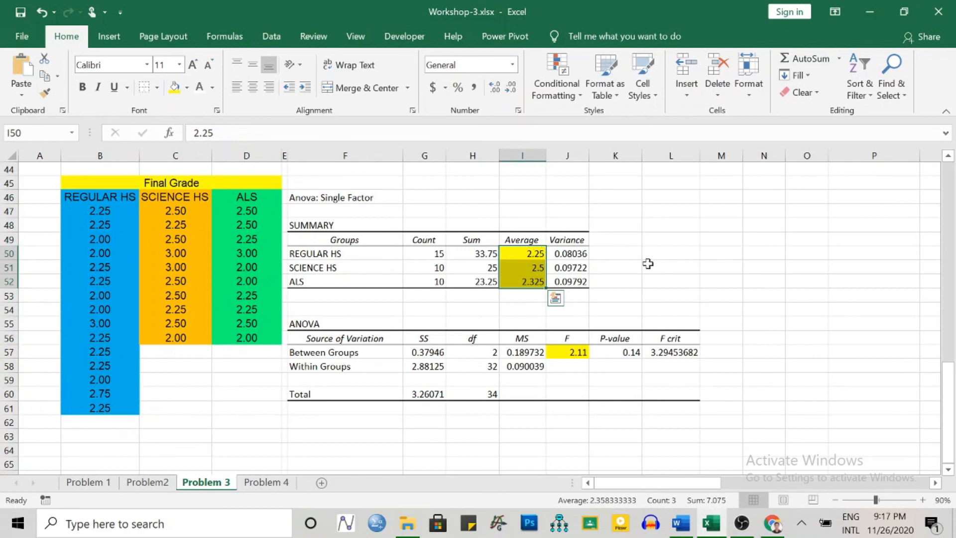
{"action": "left_click", "coordinate": [523, 255]}
{"action": "left_click", "coordinate": [633, 355]}
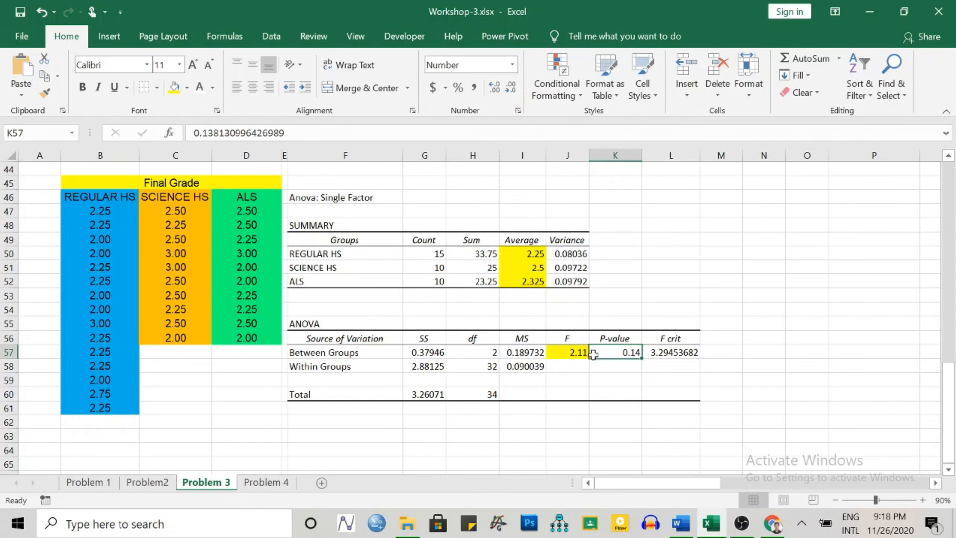
{"action": "left_click_drag", "start_coordinate": [526, 253], "coordinate": [525, 277]}
{"action": "left_click", "coordinate": [525, 255]}
{"action": "left_click", "coordinate": [525, 267]}
{"action": "left_click", "coordinate": [527, 256]}
{"action": "left_click", "coordinate": [528, 267]}
{"action": "left_click", "coordinate": [528, 279]}
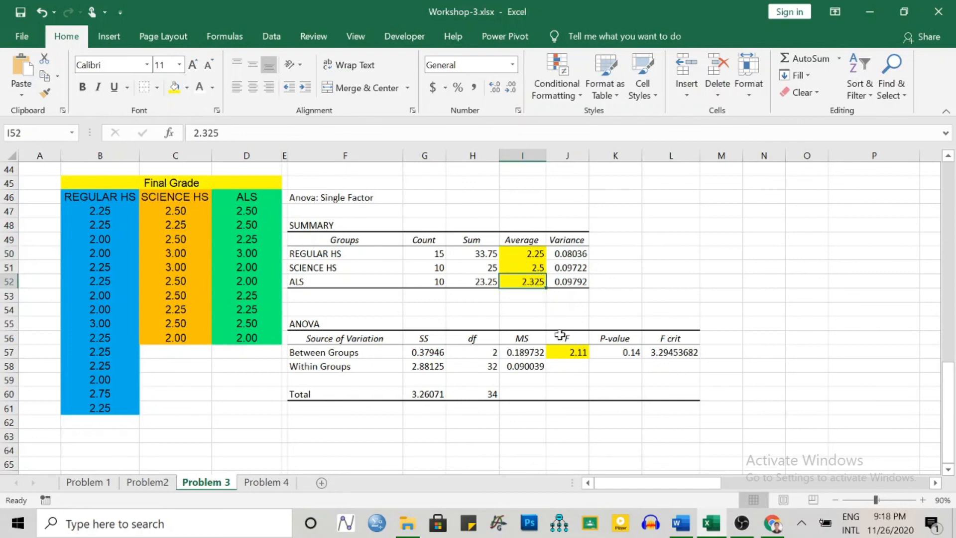